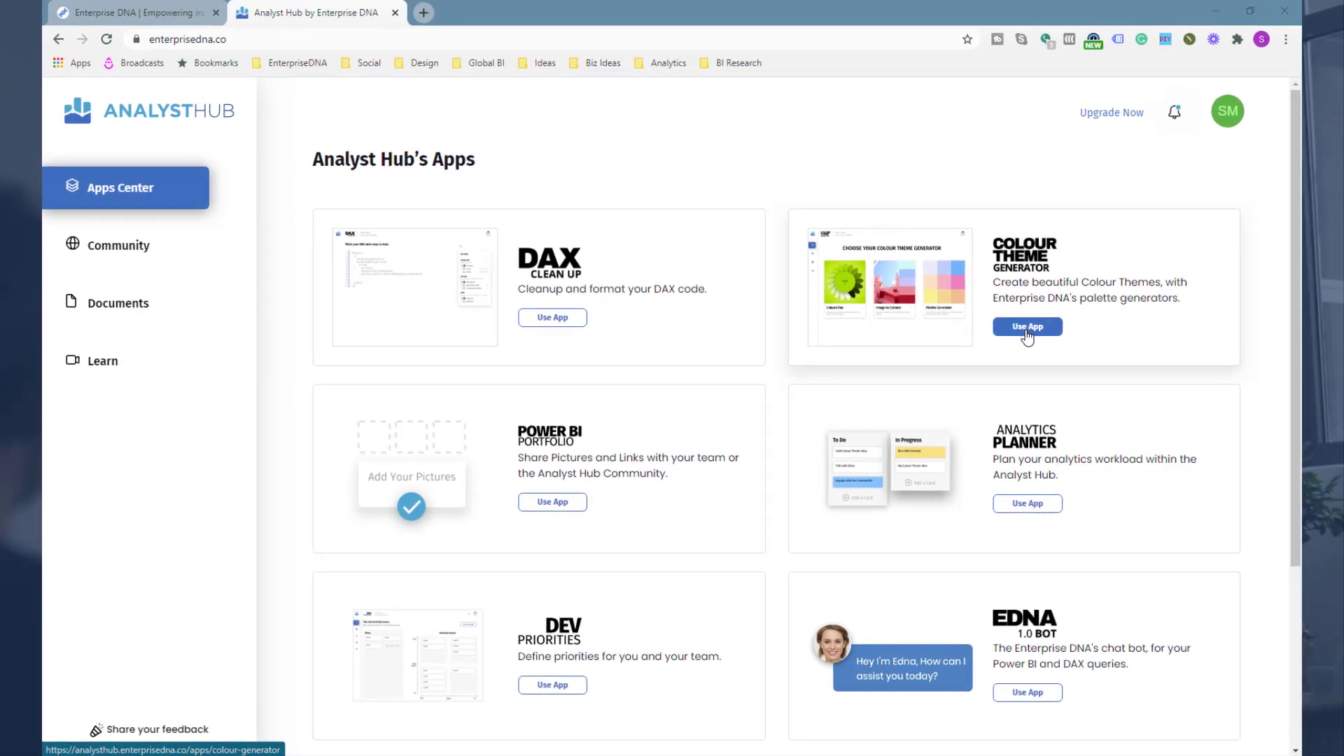
- Open the Colour Theme Generator app and start its Colours Fan generator
{"action": "left_click", "coordinate": [1026, 328]}
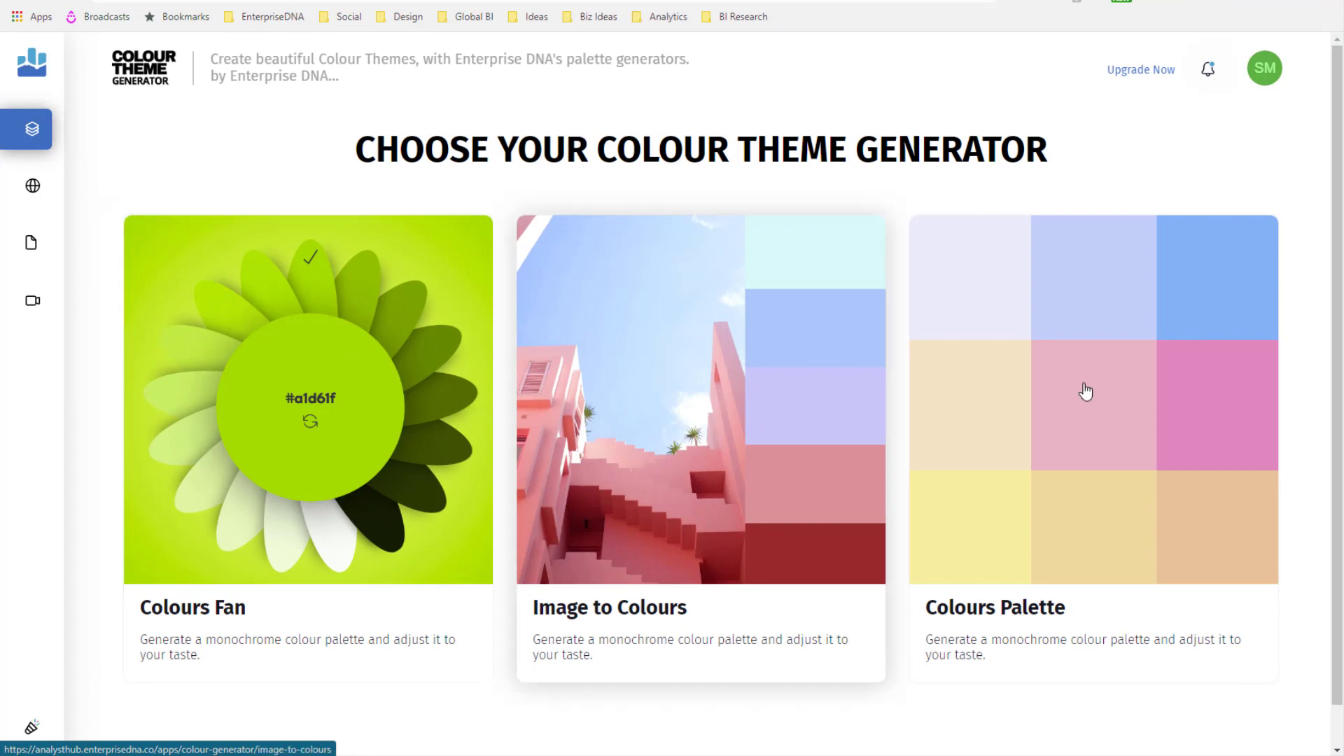
{"action": "left_click", "coordinate": [207, 301]}
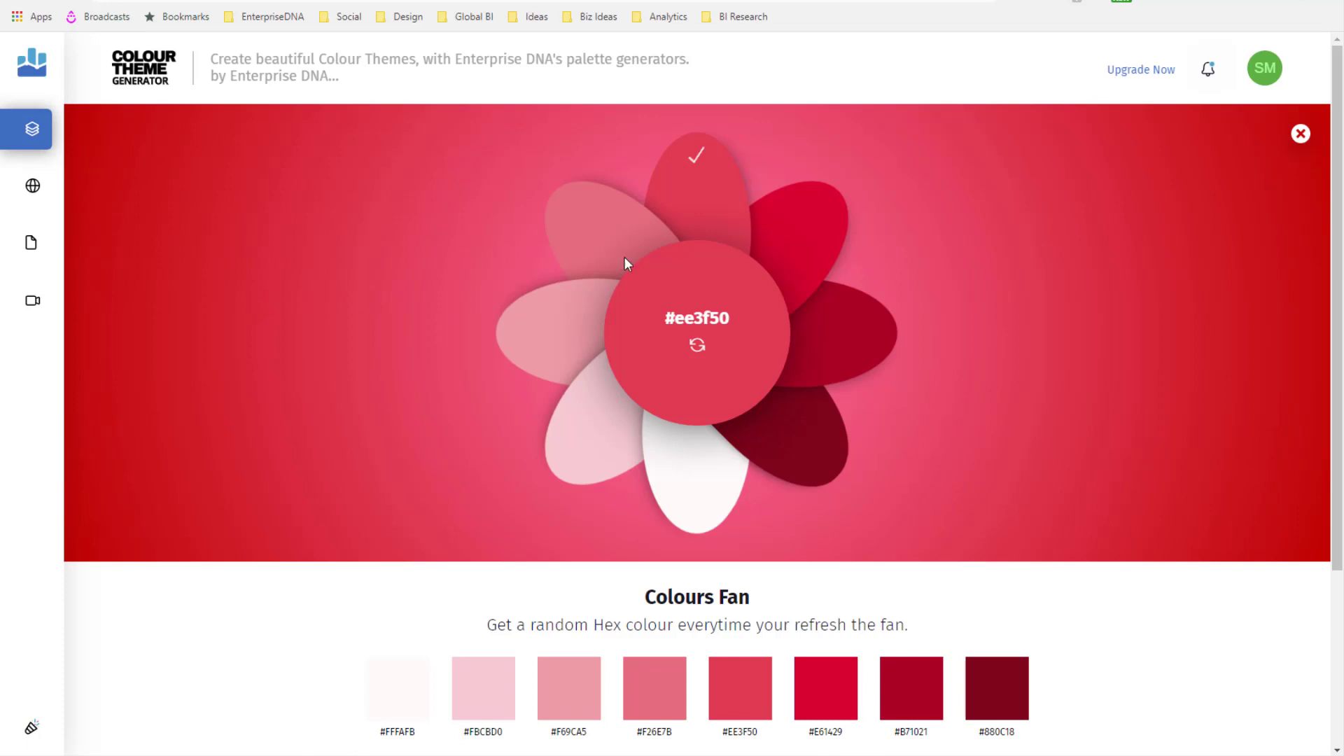
{"action": "scroll", "coordinate": [398, 300], "scroll_direction": "down", "scroll_amount": 2}
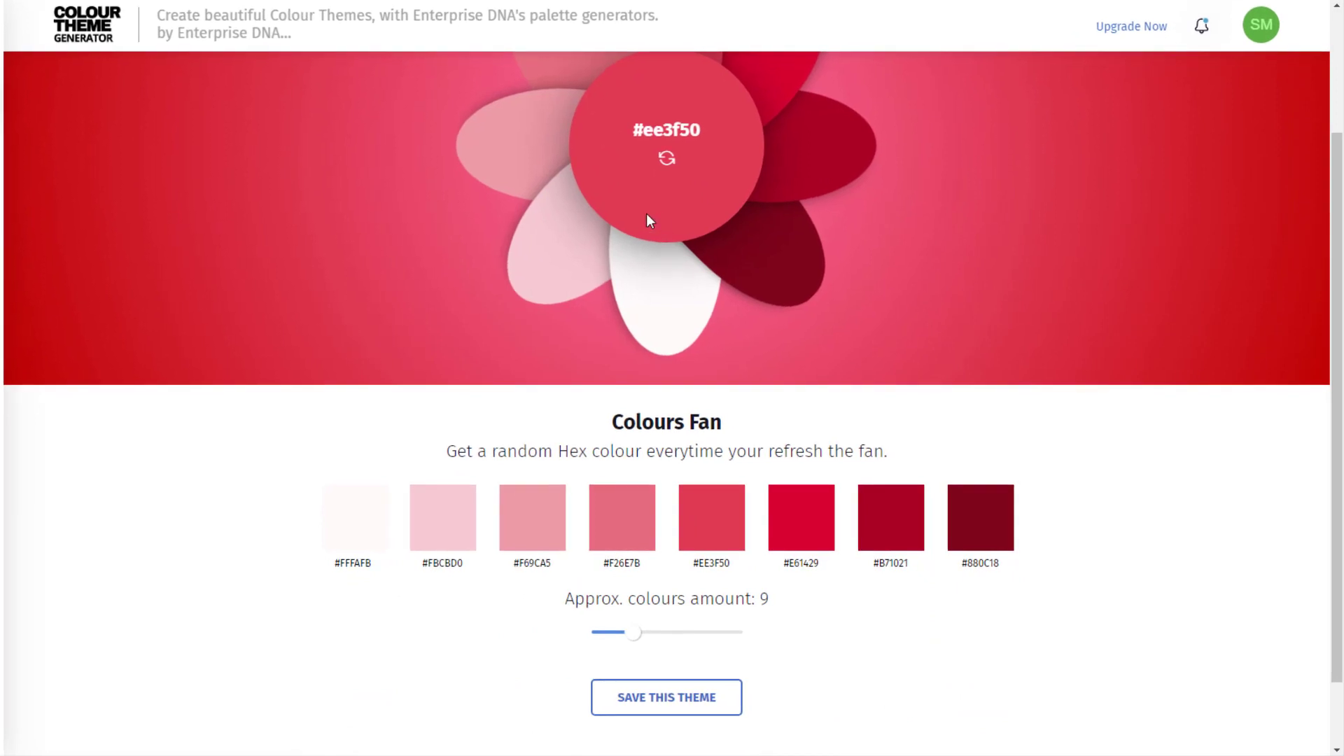
- Refresh the Colours Fan several times to generate different random base colours
{"action": "left_click", "coordinate": [669, 166]}
{"action": "scroll", "coordinate": [349, 231], "scroll_direction": "up", "scroll_amount": 1}
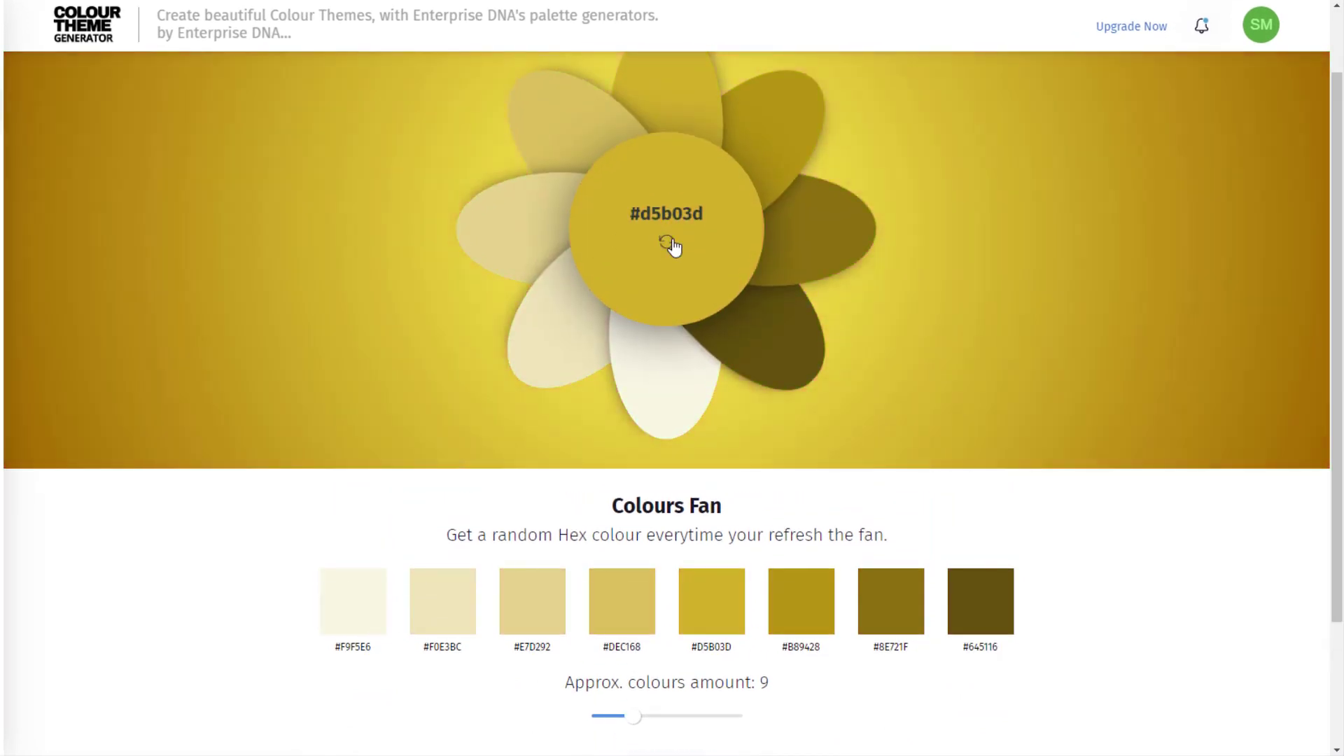
{"action": "left_click", "coordinate": [671, 245]}
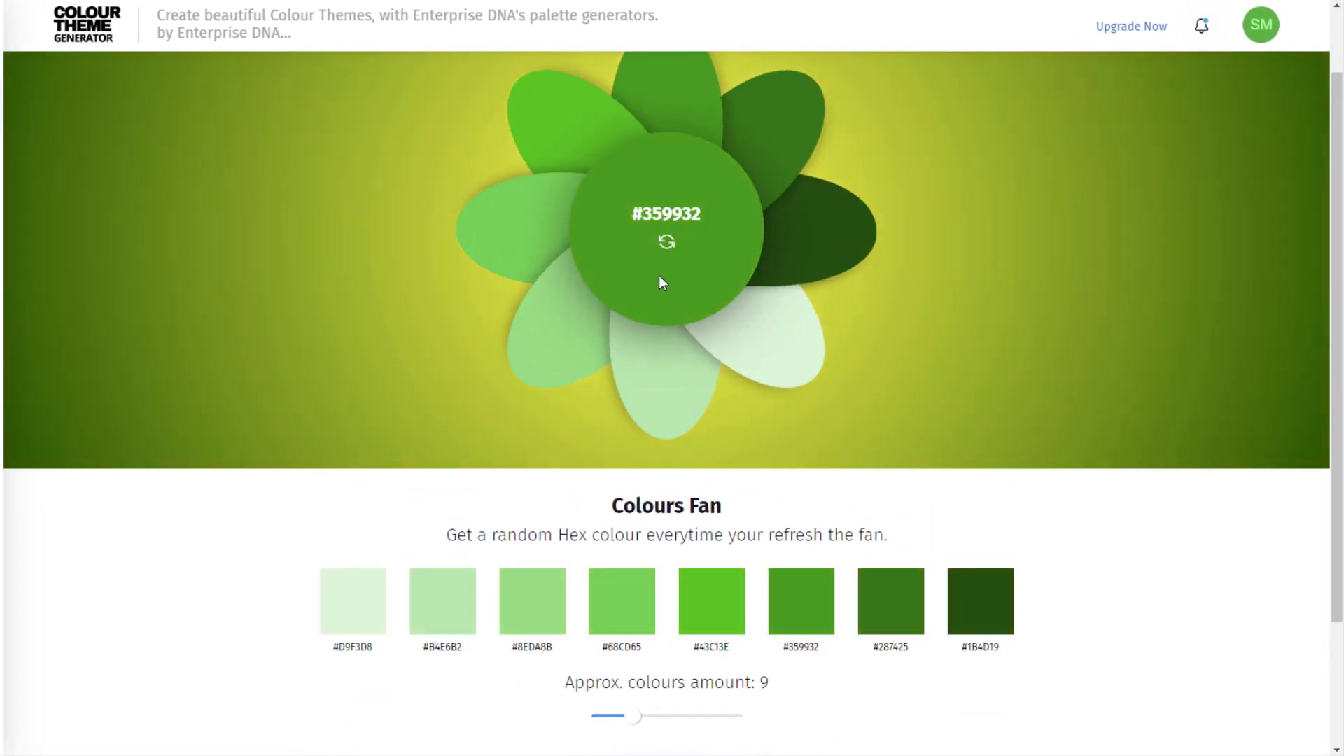
{"action": "scroll", "coordinate": [329, 293], "scroll_direction": "up", "scroll_amount": 1}
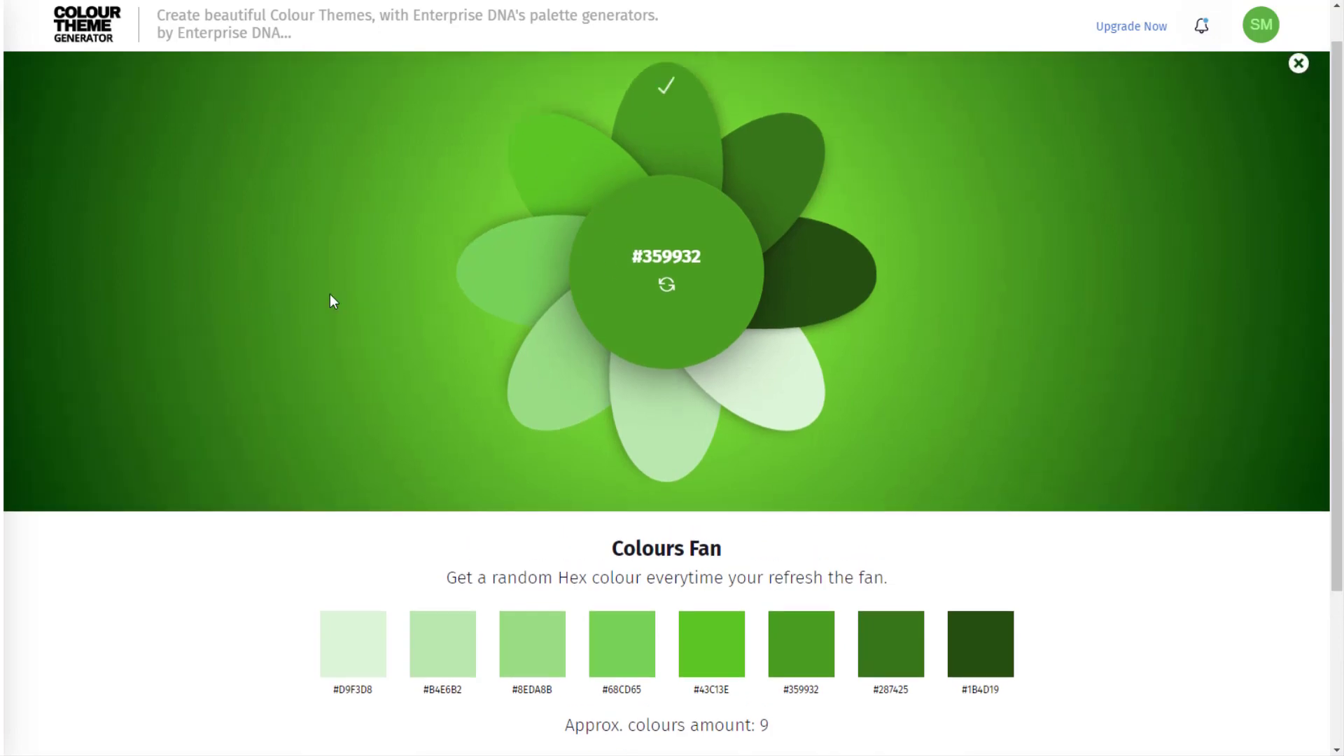
{"action": "scroll", "coordinate": [384, 418], "scroll_direction": "down", "scroll_amount": 1}
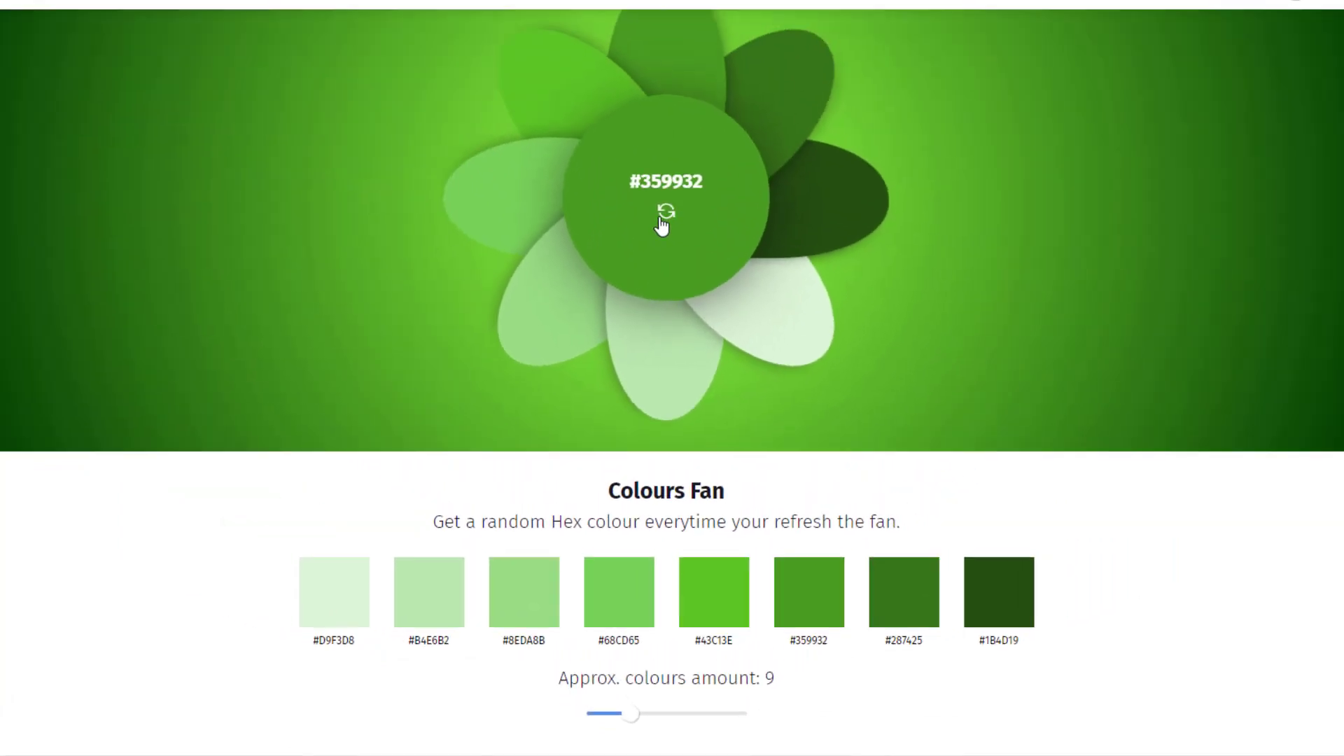
{"action": "left_click", "coordinate": [662, 223]}
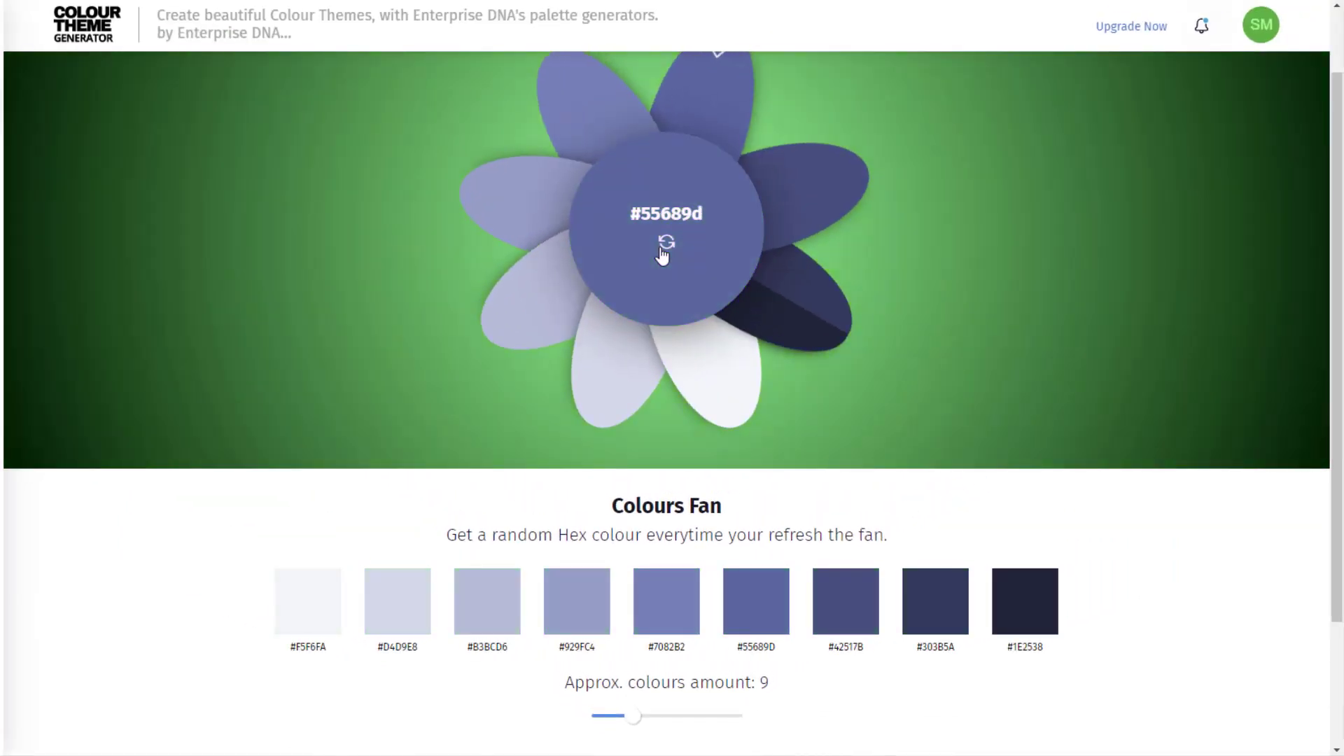
{"action": "left_click", "coordinate": [665, 212]}
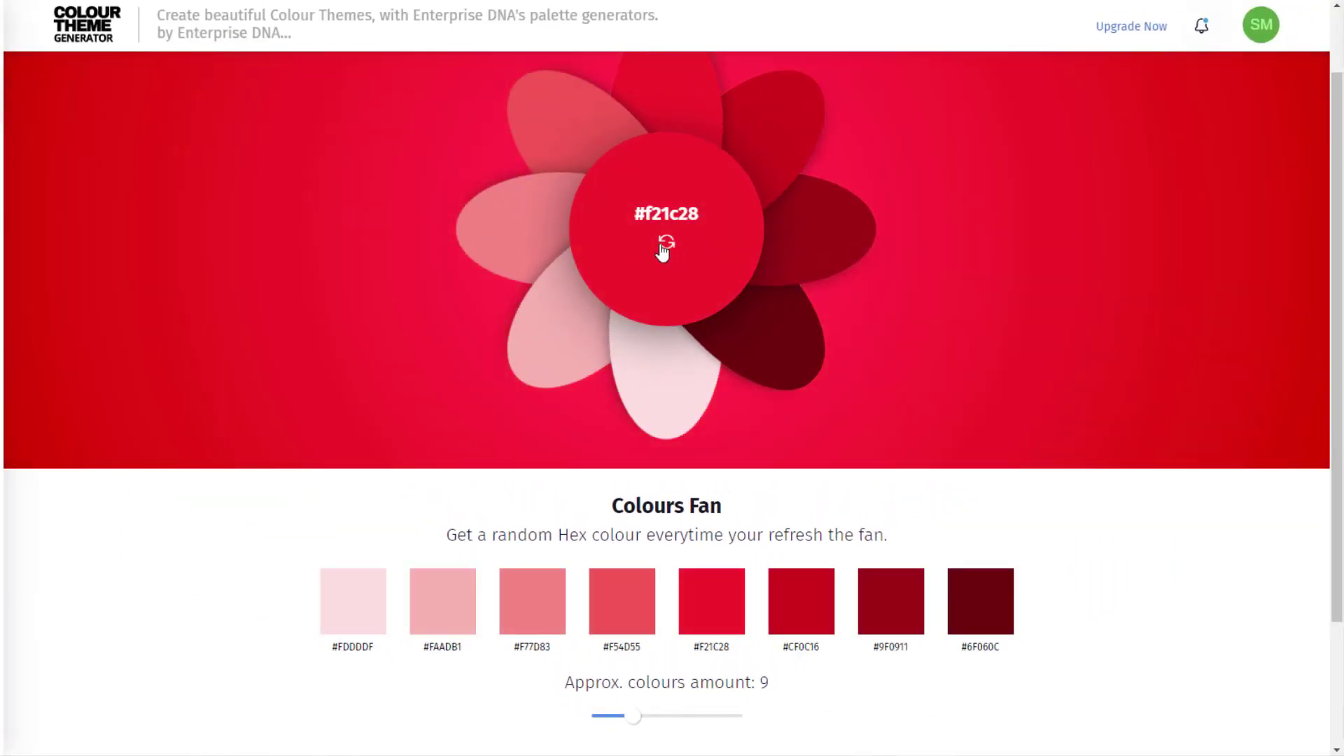
{"action": "left_click", "coordinate": [666, 245]}
{"action": "left_click", "coordinate": [665, 244]}
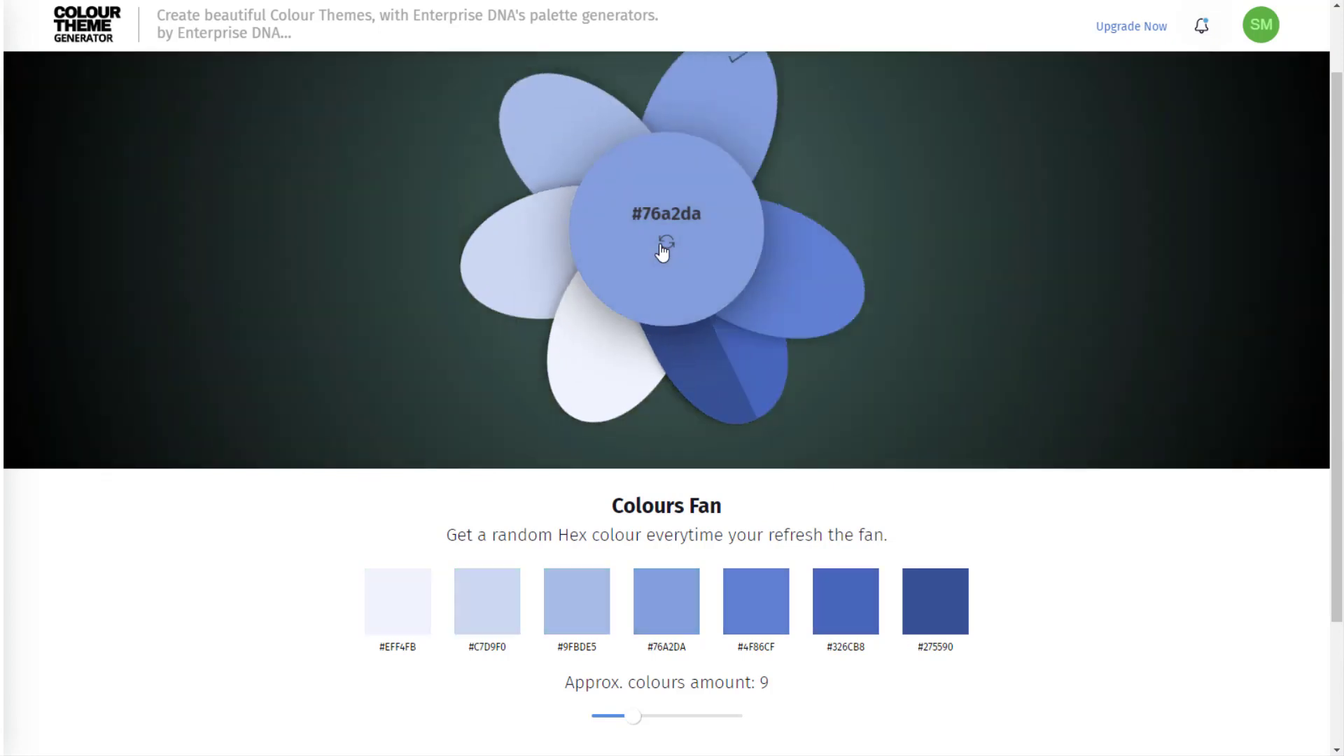
- Raise the approximate colours amount of the fan to 14
{"action": "scroll", "coordinate": [430, 656], "scroll_direction": "down", "scroll_amount": 1}
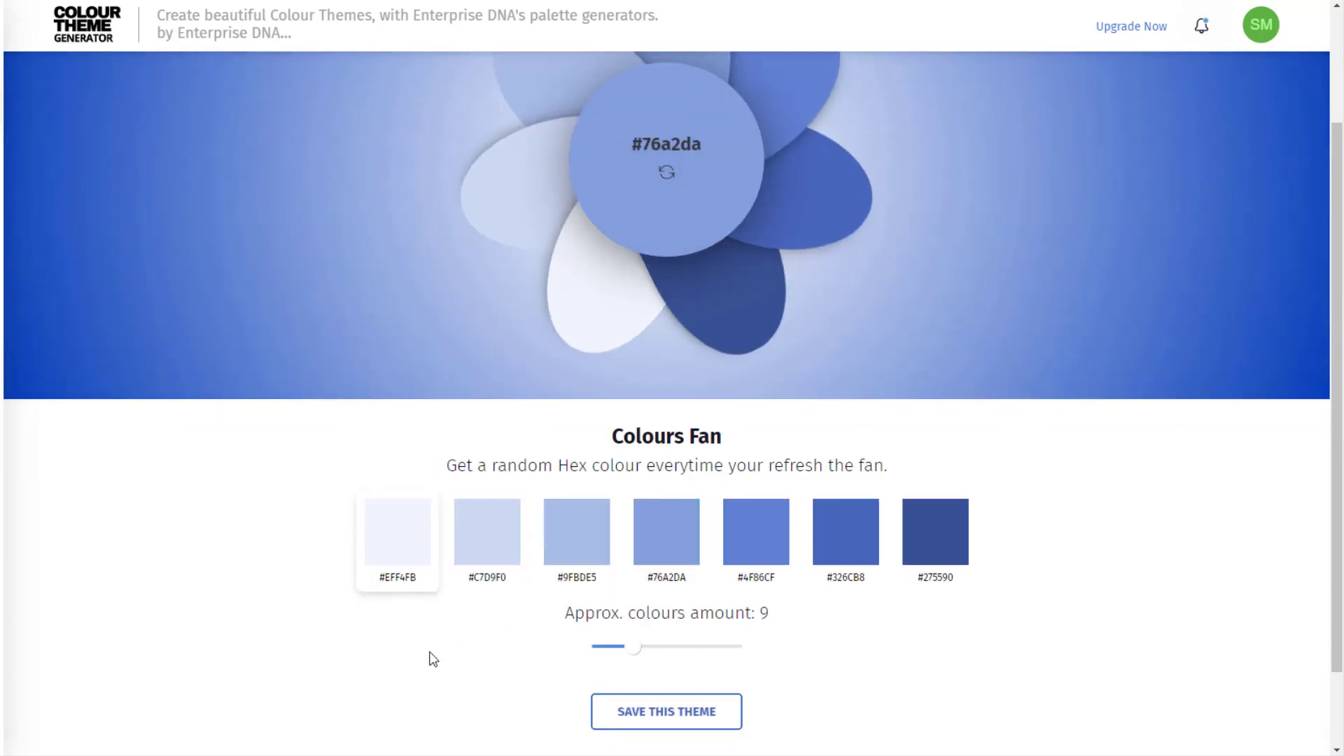
{"action": "left_click_drag", "start_coordinate": [631, 636], "coordinate": [683, 636]}
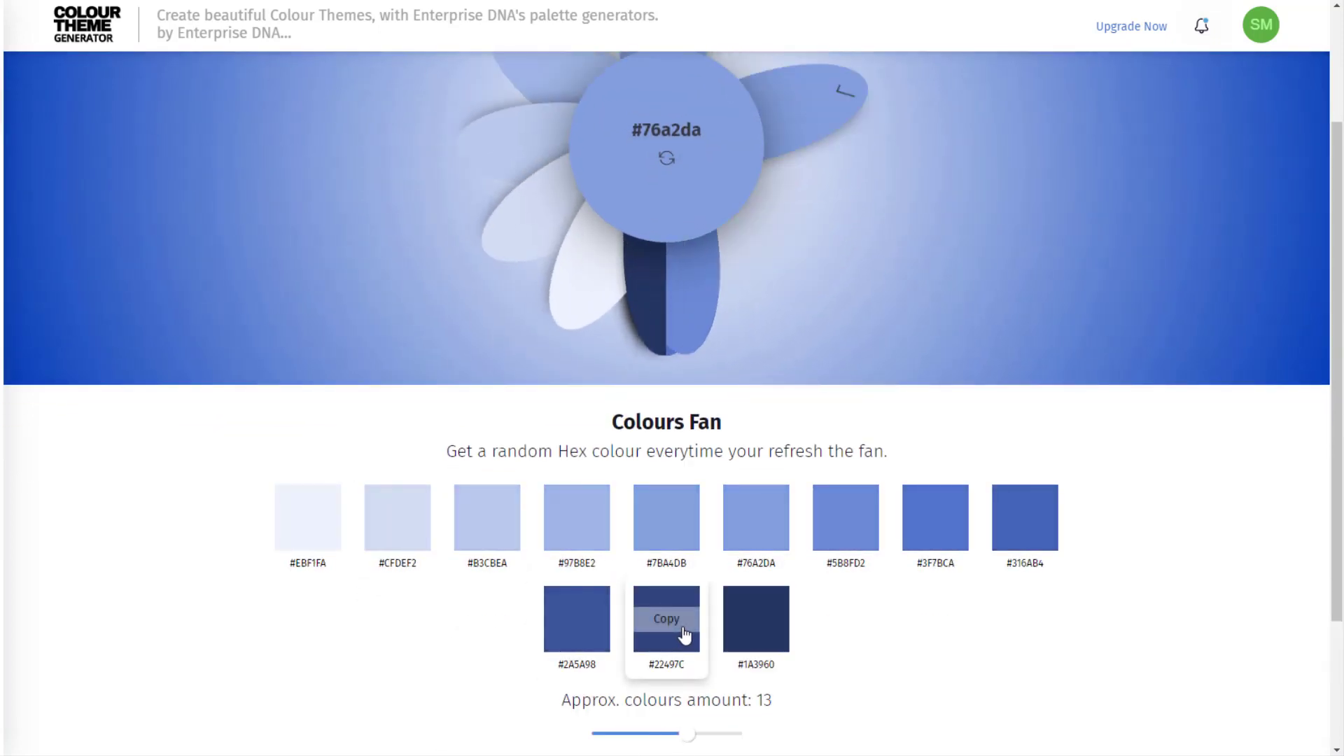
{"action": "scroll", "coordinate": [444, 684], "scroll_direction": "down", "scroll_amount": 2}
{"action": "left_click_drag", "start_coordinate": [682, 569], "coordinate": [698, 566]}
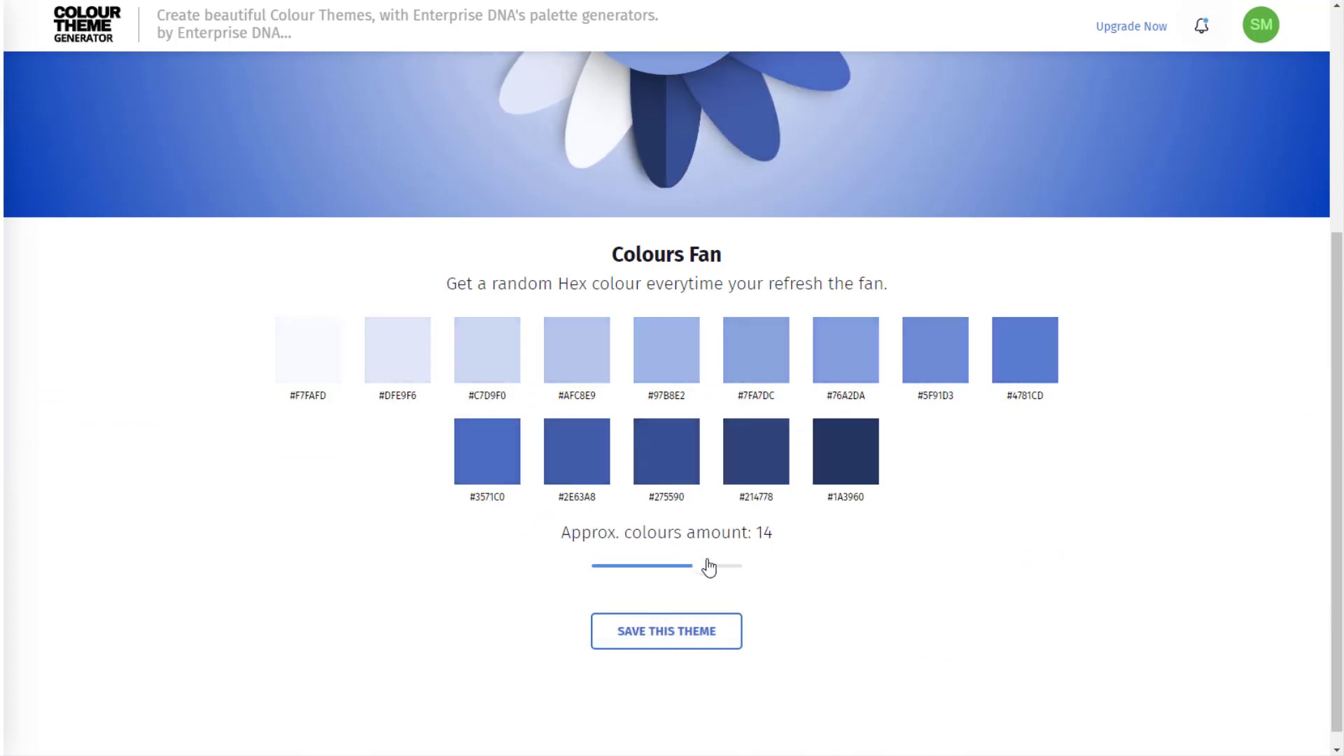
- Regenerate the fan repeatedly until it produces a pink palette based on #ab1050
{"action": "scroll", "coordinate": [78, 452], "scroll_direction": "up", "scroll_amount": 4}
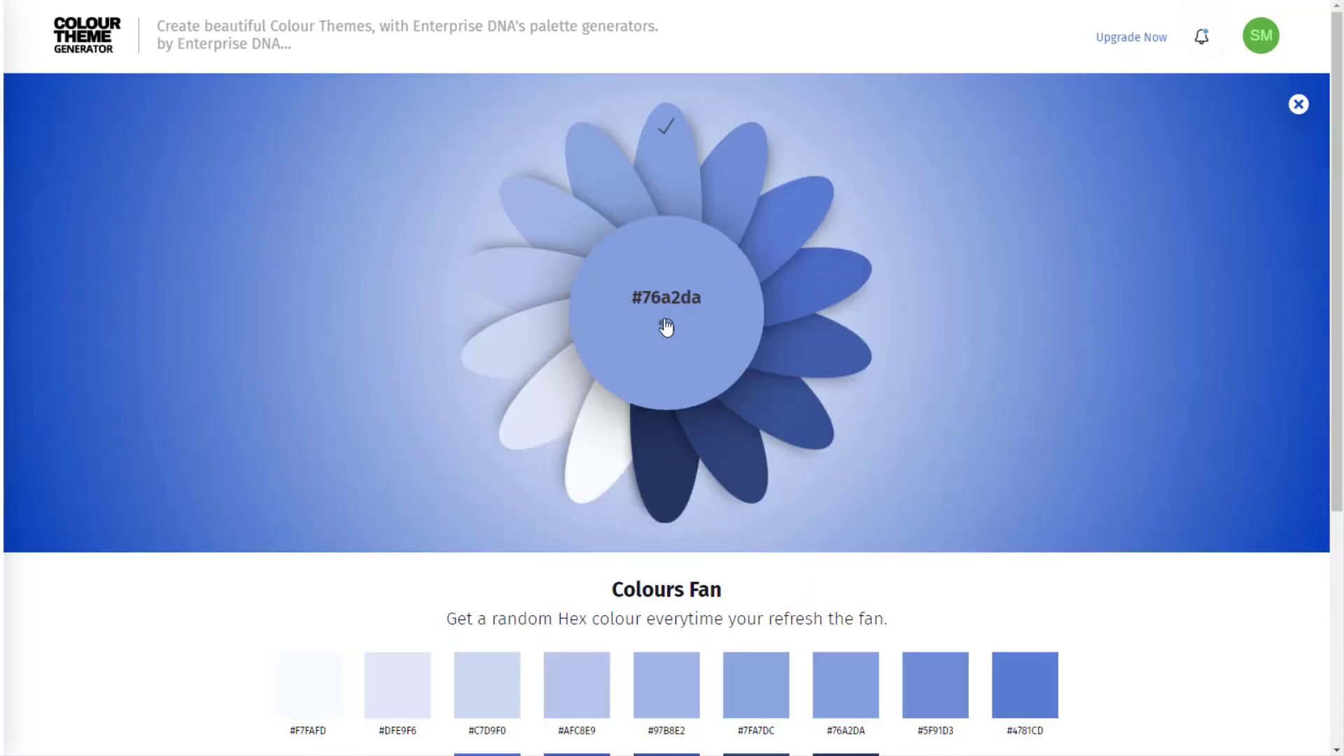
{"action": "left_click", "coordinate": [666, 327]}
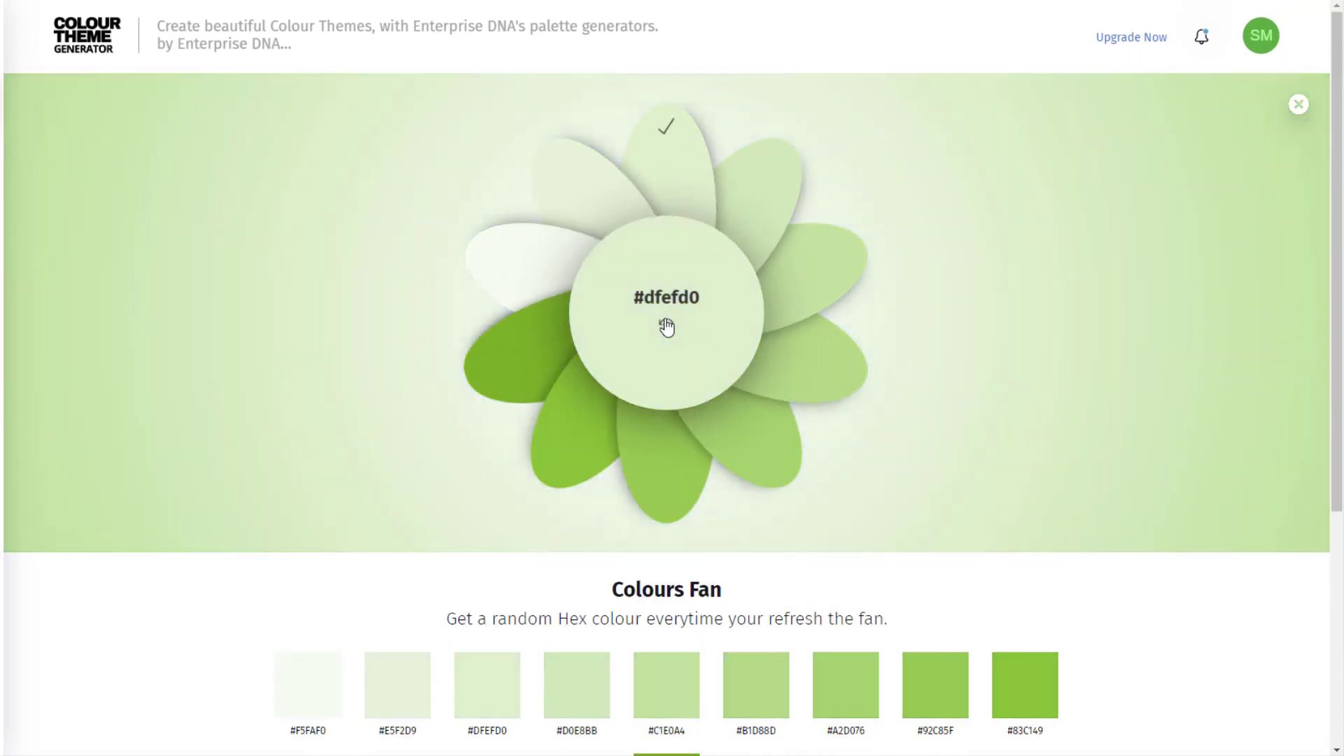
{"action": "left_click", "coordinate": [665, 326]}
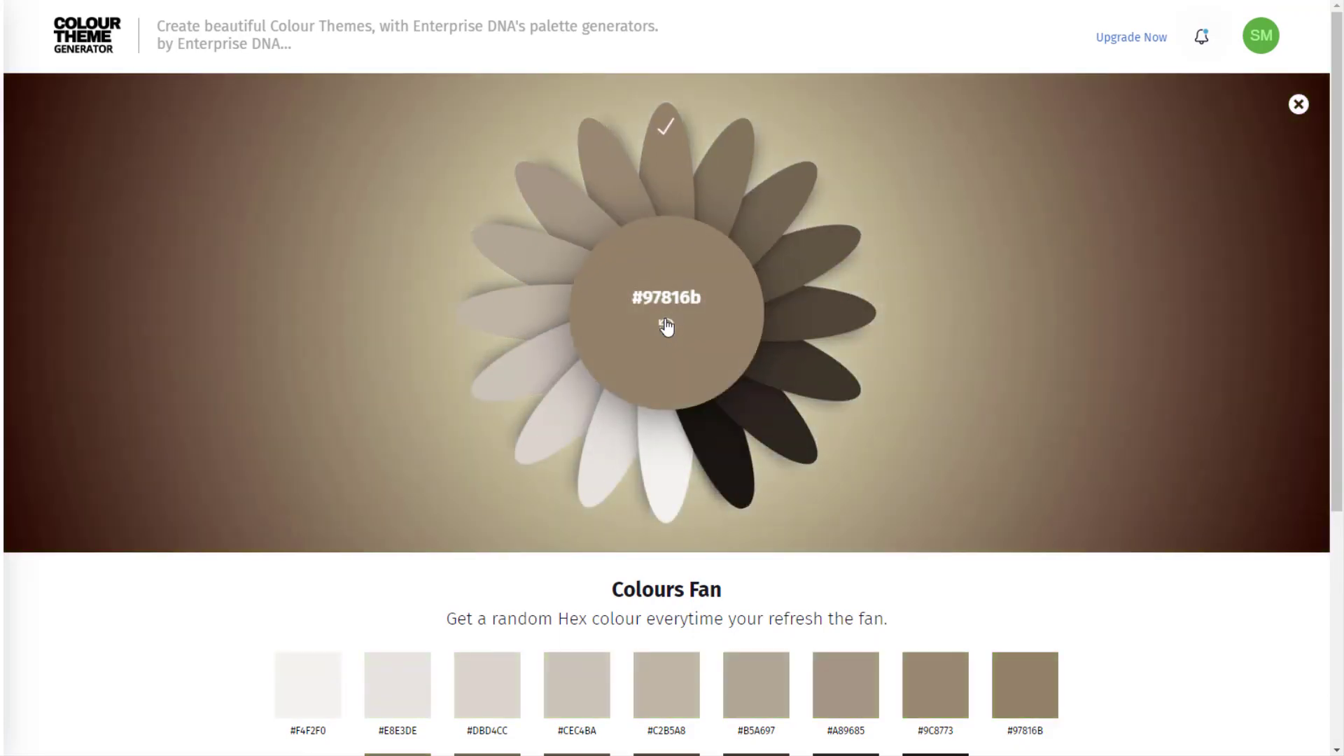
{"action": "left_click", "coordinate": [665, 327]}
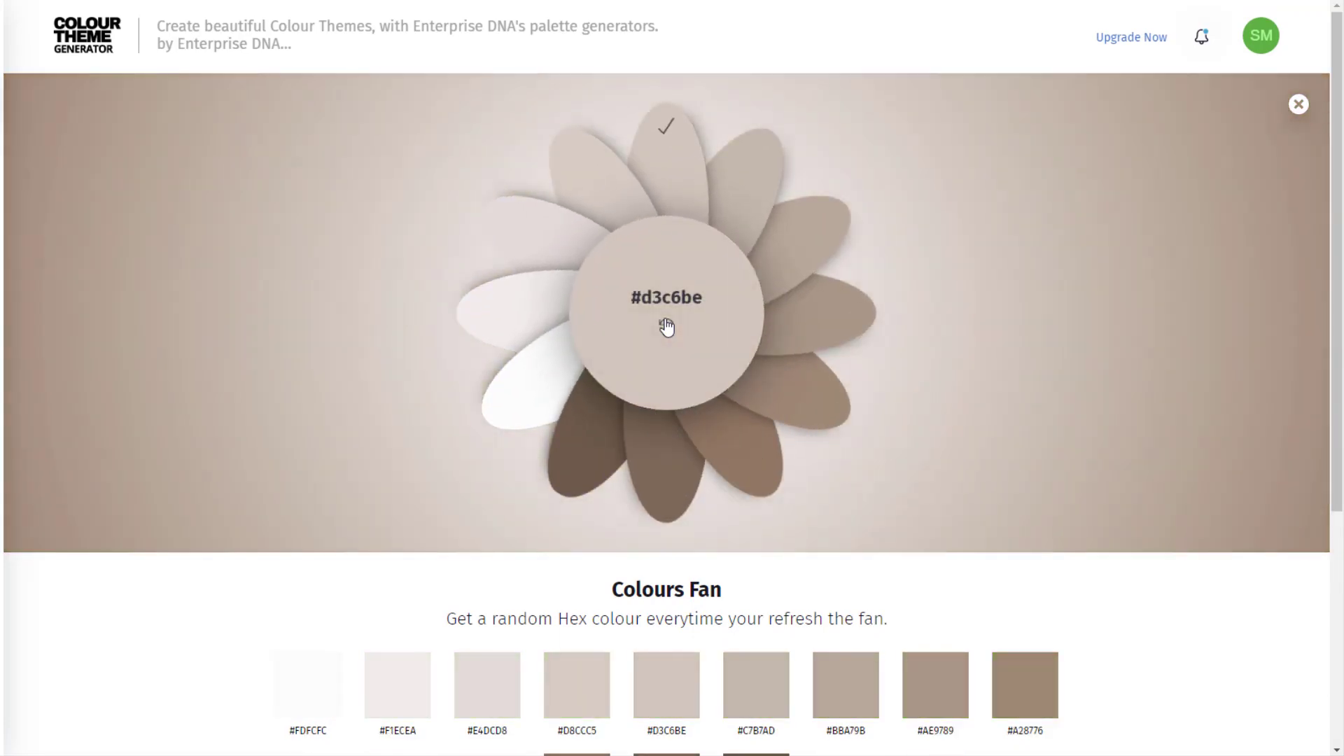
{"action": "left_click", "coordinate": [666, 327]}
{"action": "left_click", "coordinate": [666, 327]}
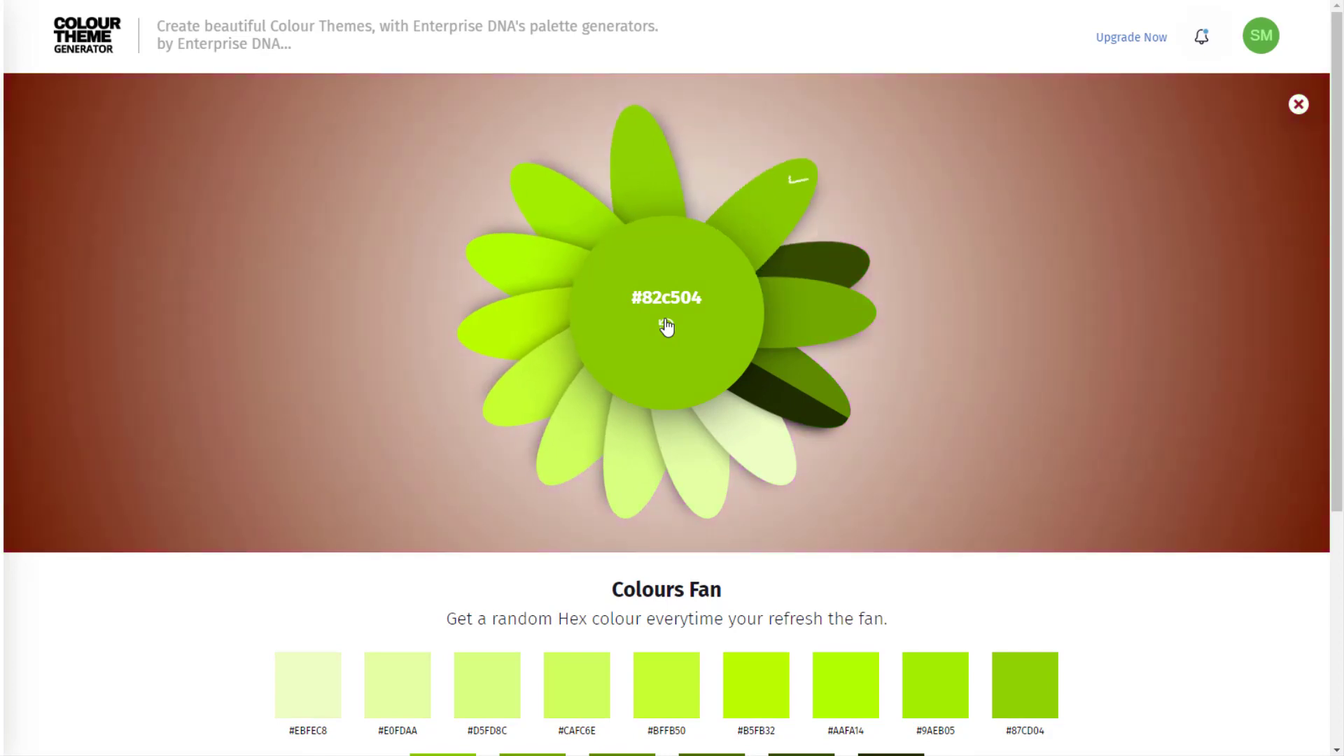
{"action": "left_click", "coordinate": [666, 327]}
{"action": "left_click", "coordinate": [666, 327]}
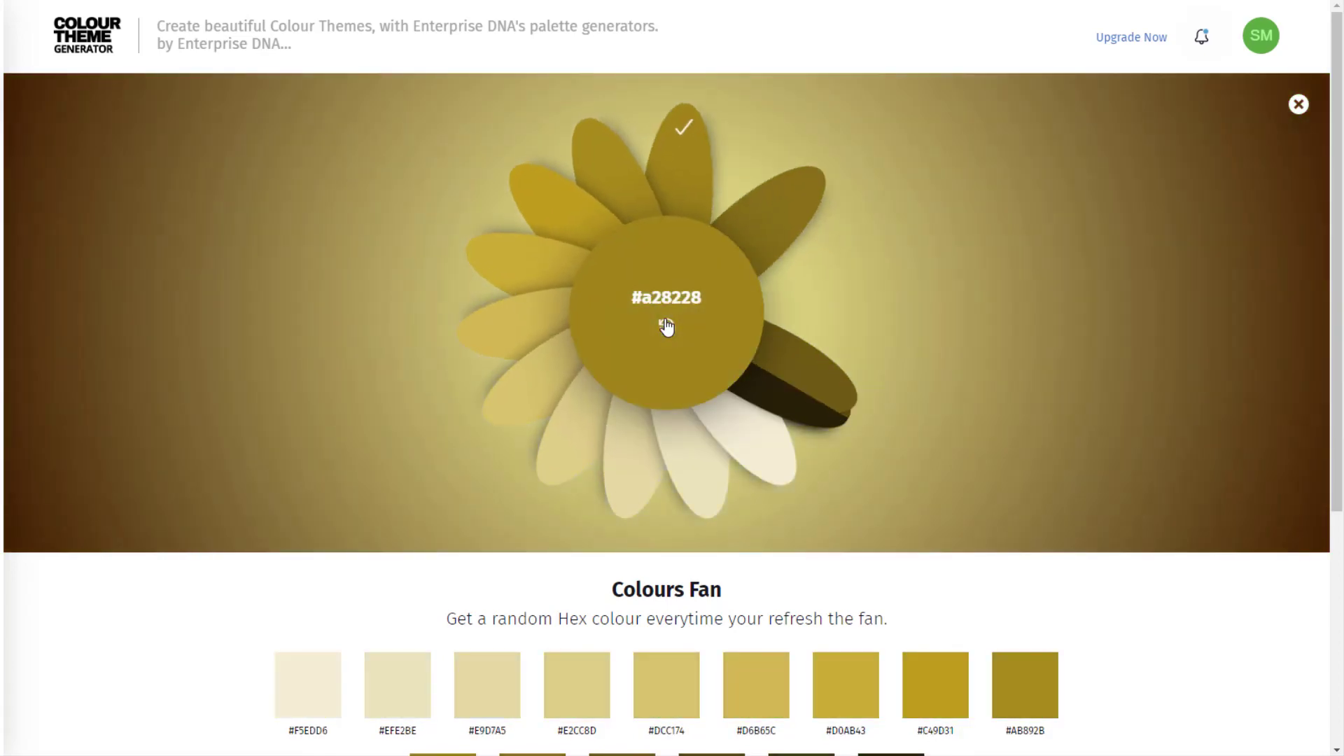
{"action": "left_click", "coordinate": [665, 327]}
- Save the pink theme as a document named "Light Pink Shades" without a description
{"action": "scroll", "coordinate": [393, 258], "scroll_direction": "down", "scroll_amount": 3}
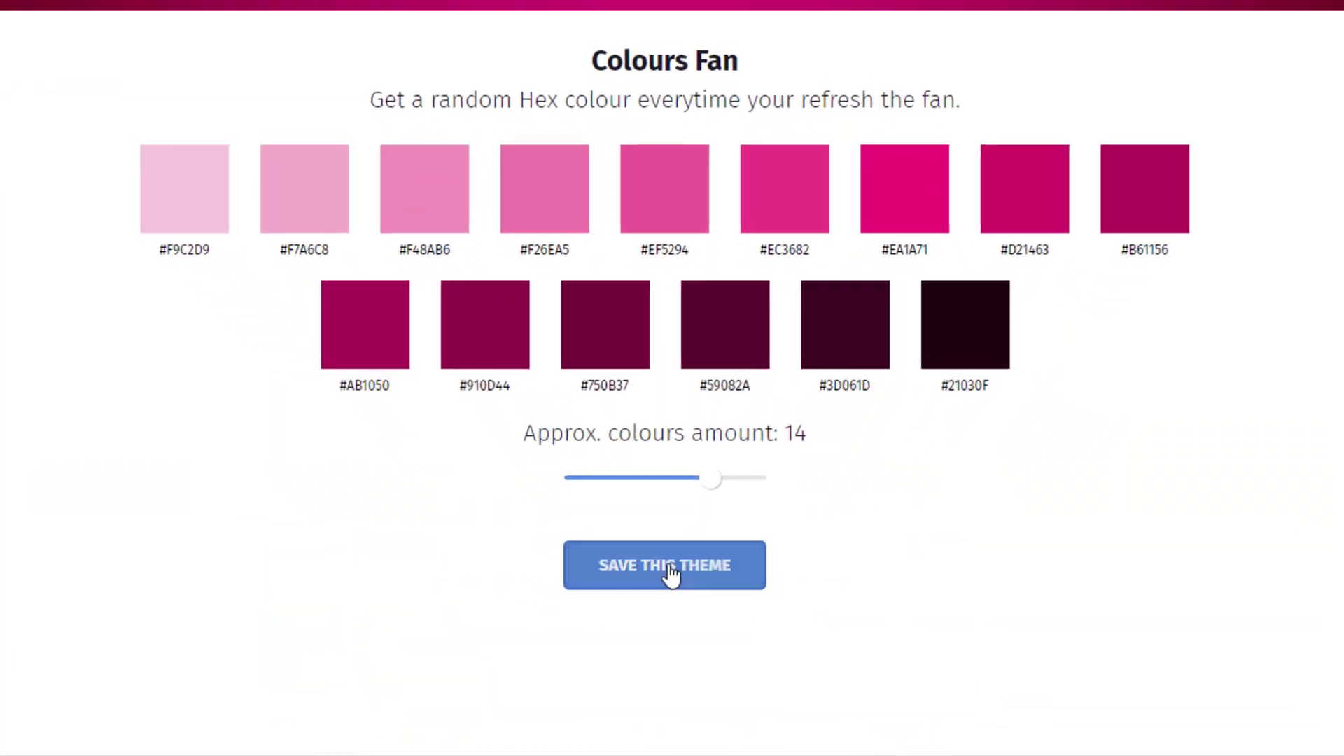
{"action": "scroll", "coordinate": [23, 303], "scroll_direction": "up", "scroll_amount": 7}
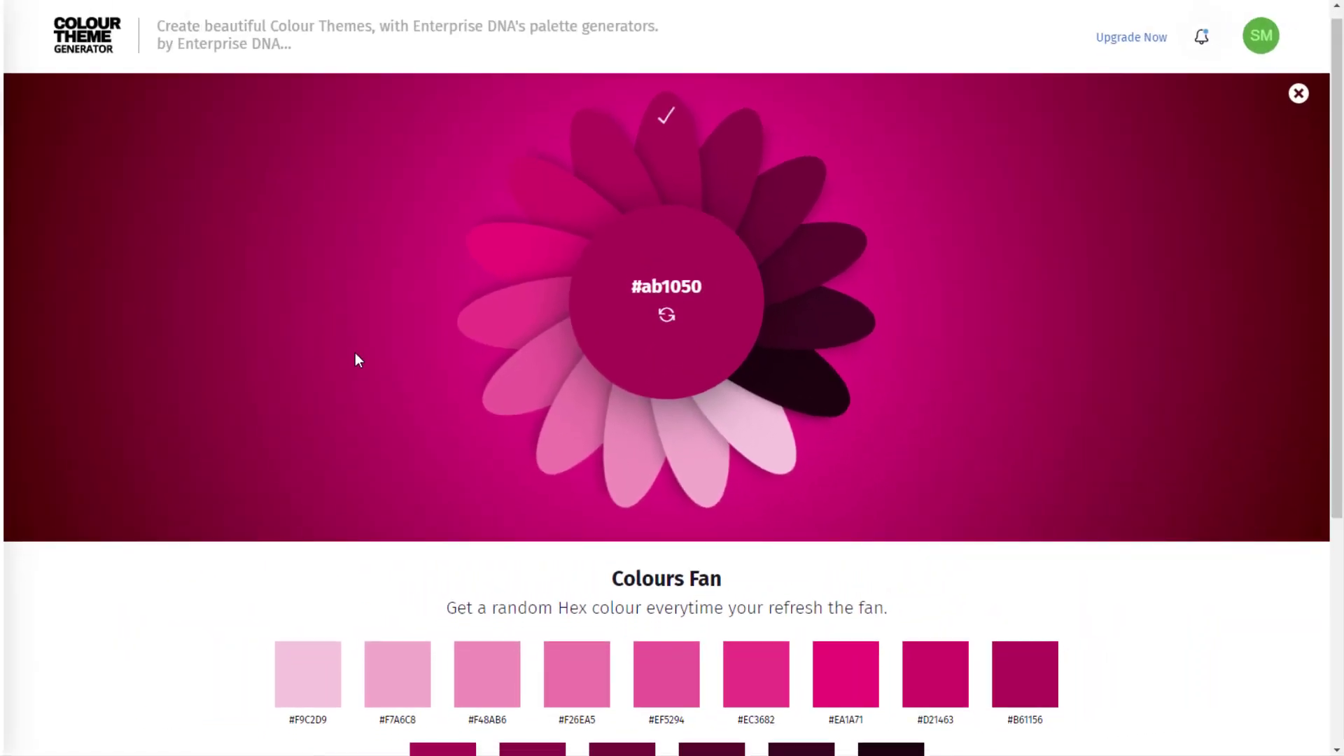
{"action": "scroll", "coordinate": [355, 351], "scroll_direction": "down", "scroll_amount": 4}
{"action": "left_click", "coordinate": [725, 619]}
{"action": "left_click", "coordinate": [694, 335]}
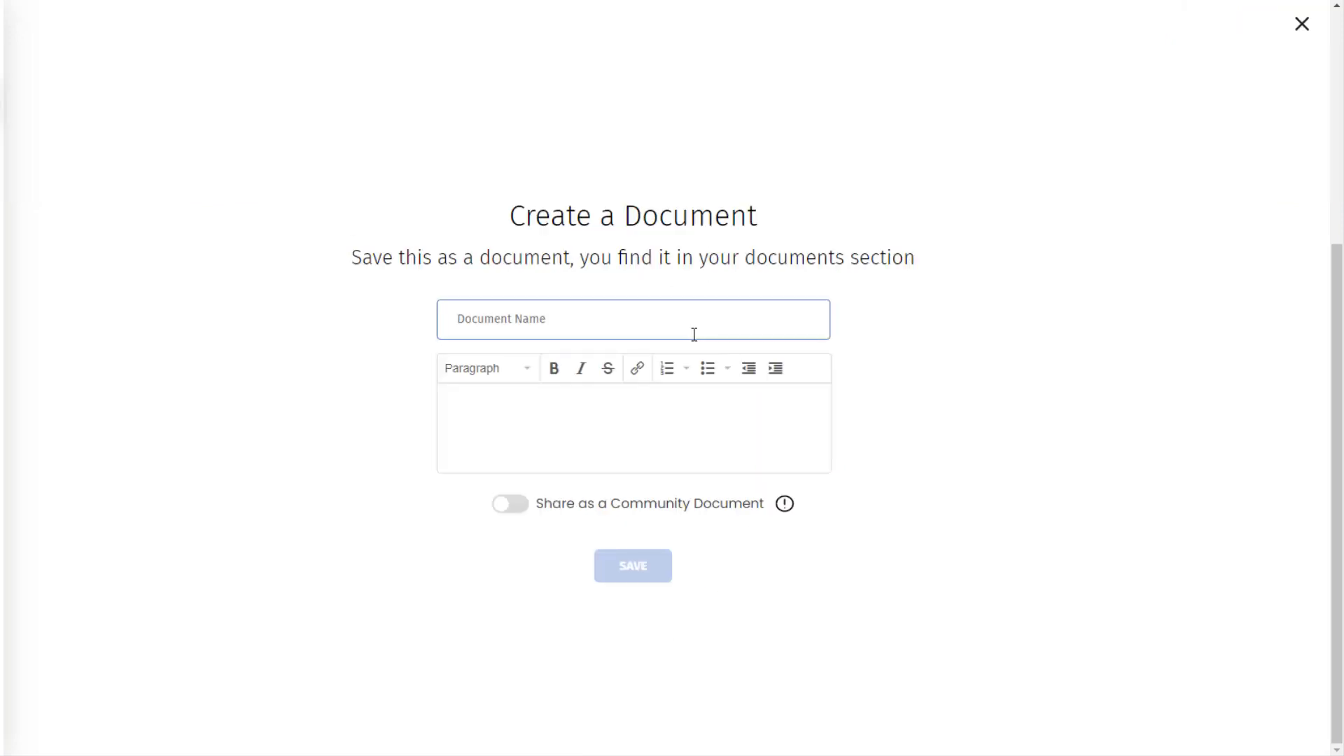
{"action": "type", "text": "Light Pink Shades"}
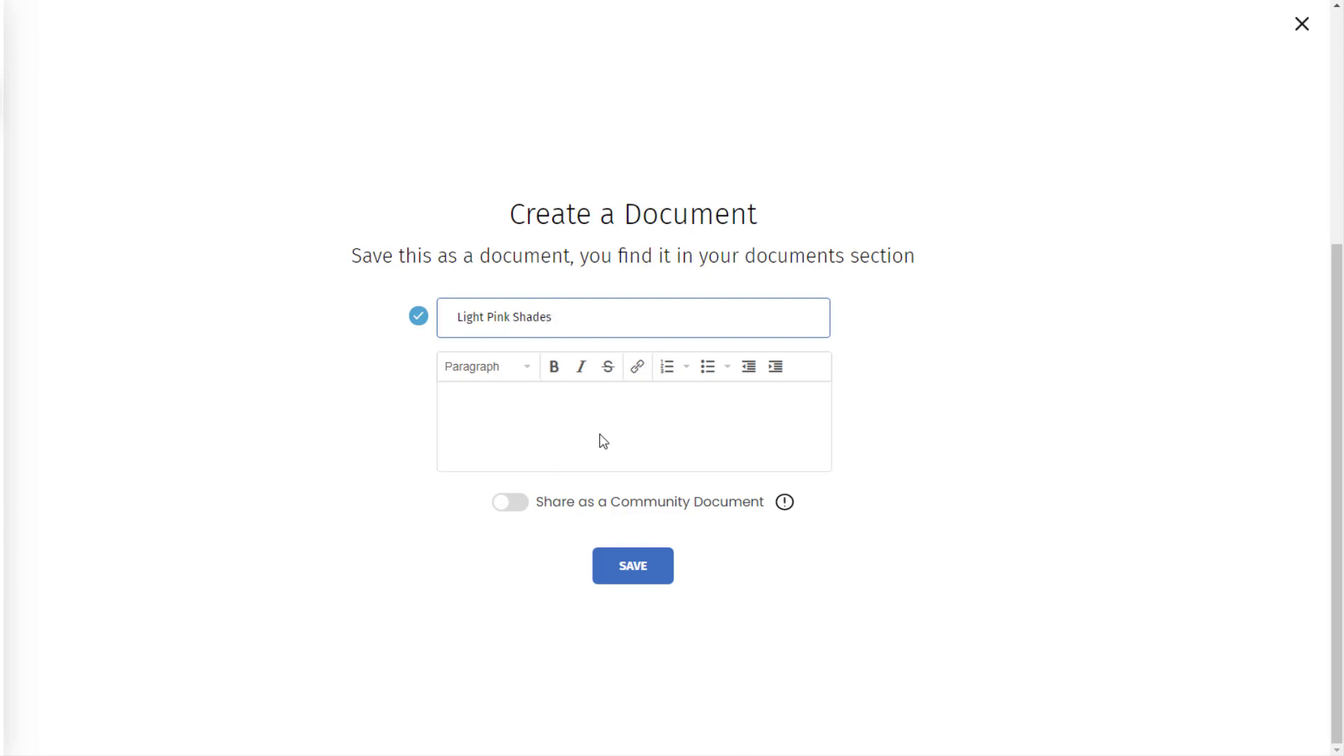
{"action": "left_click", "coordinate": [603, 441]}
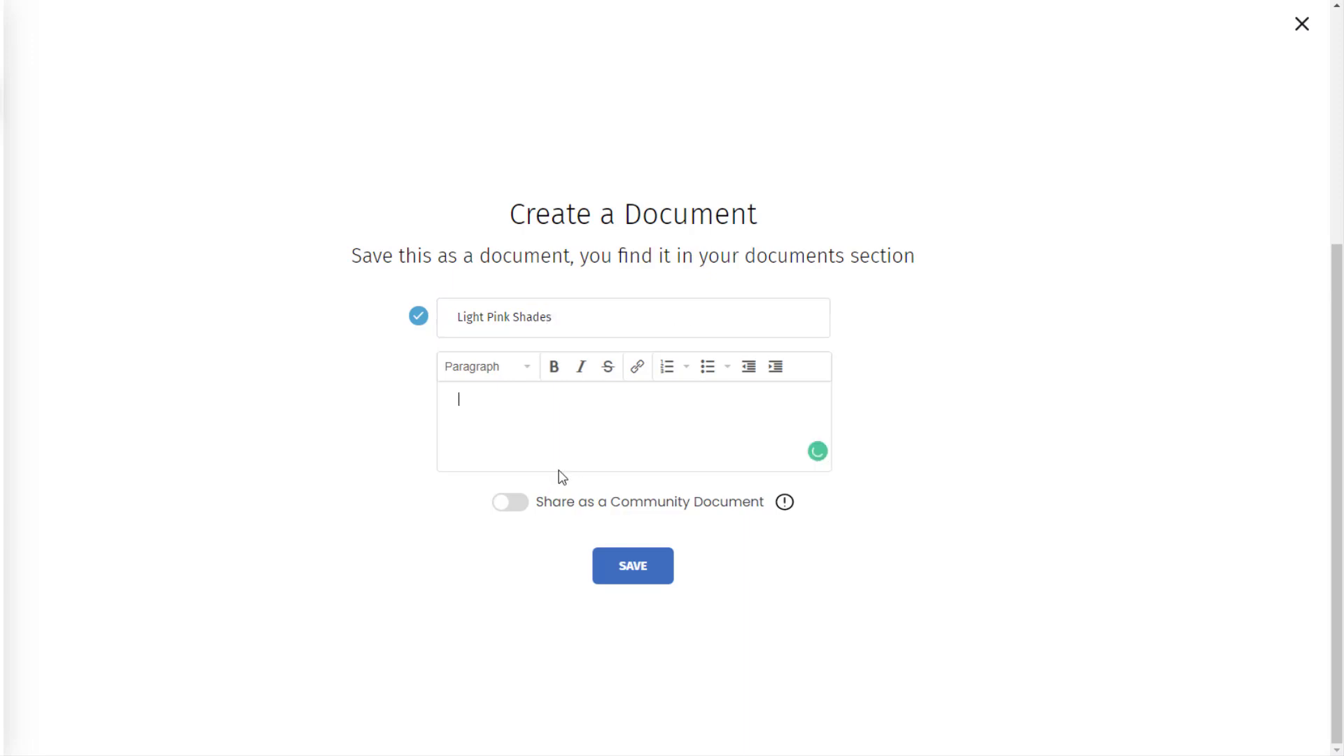
{"action": "left_click", "coordinate": [618, 578]}
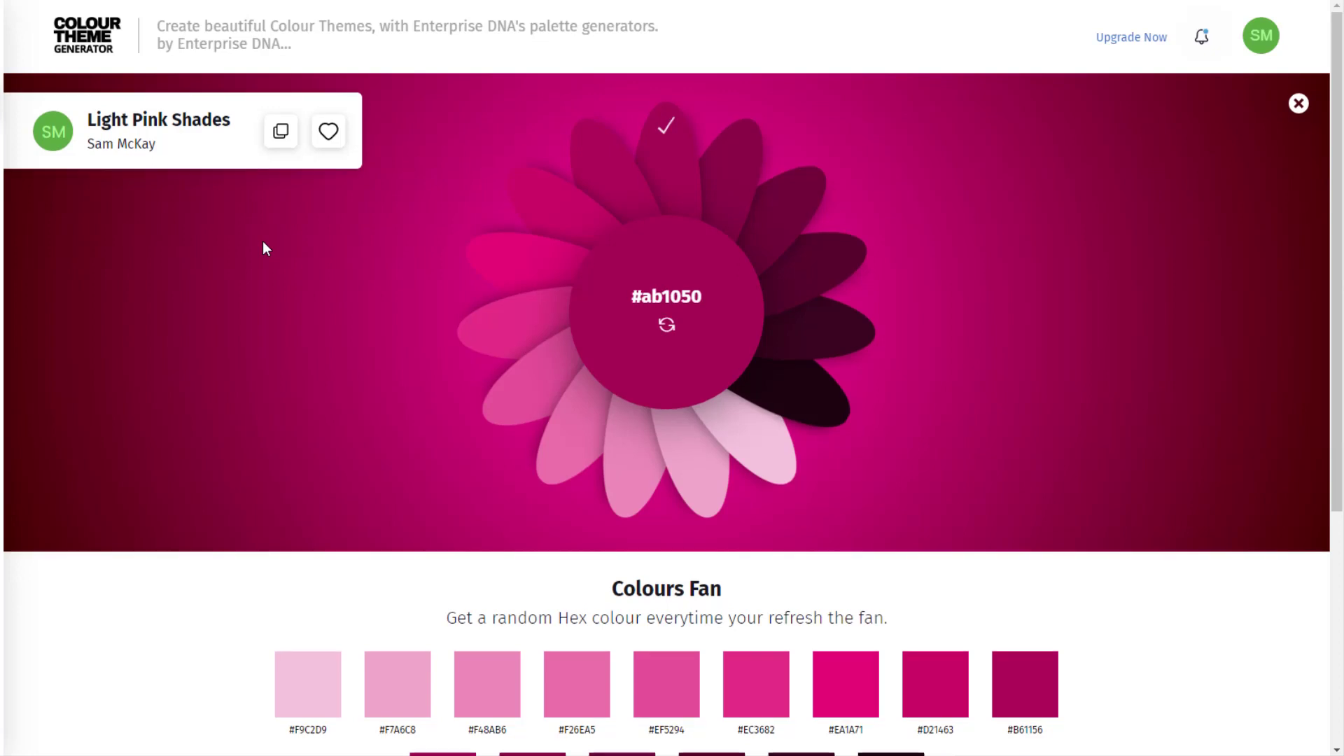
- Switch to the Product Sales Overview report in Power BI Desktop and collapse the expanded formula editor
{"action": "scroll", "coordinate": [264, 245], "scroll_direction": "down", "scroll_amount": 3}
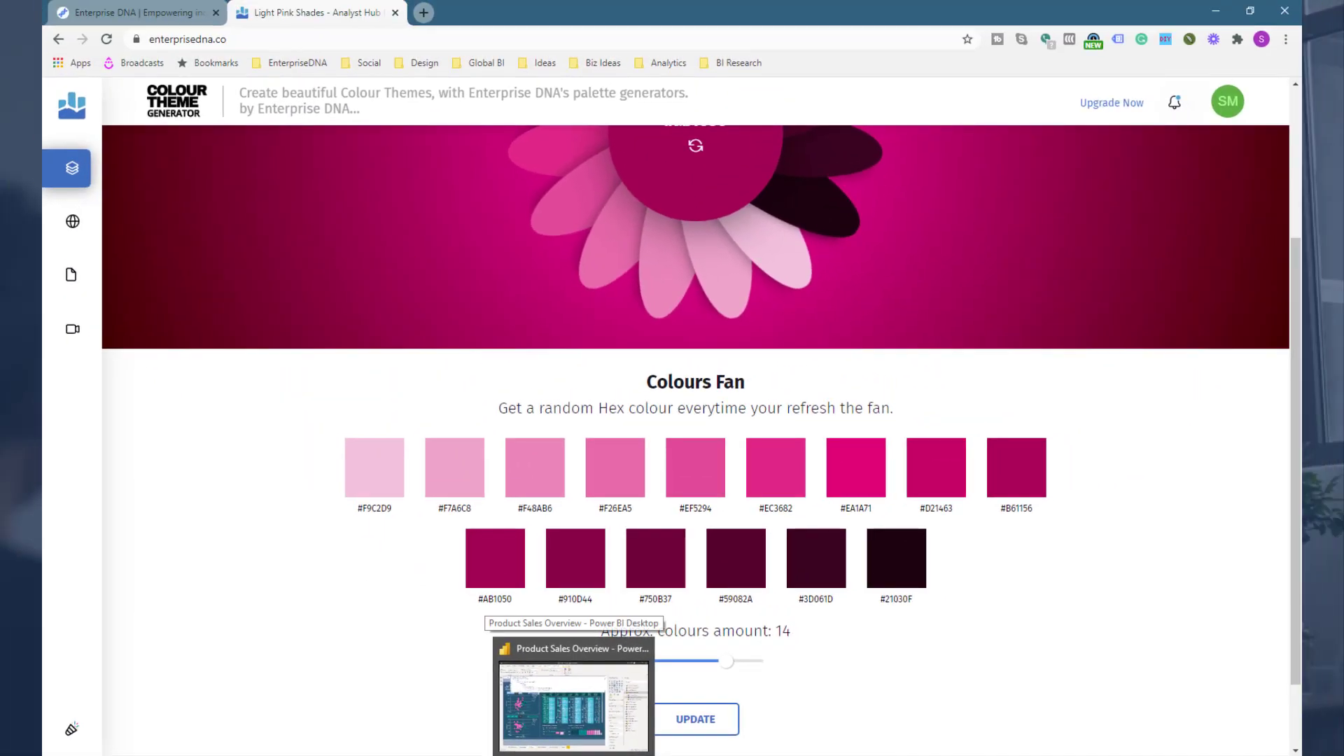
{"action": "left_click", "coordinate": [469, 639]}
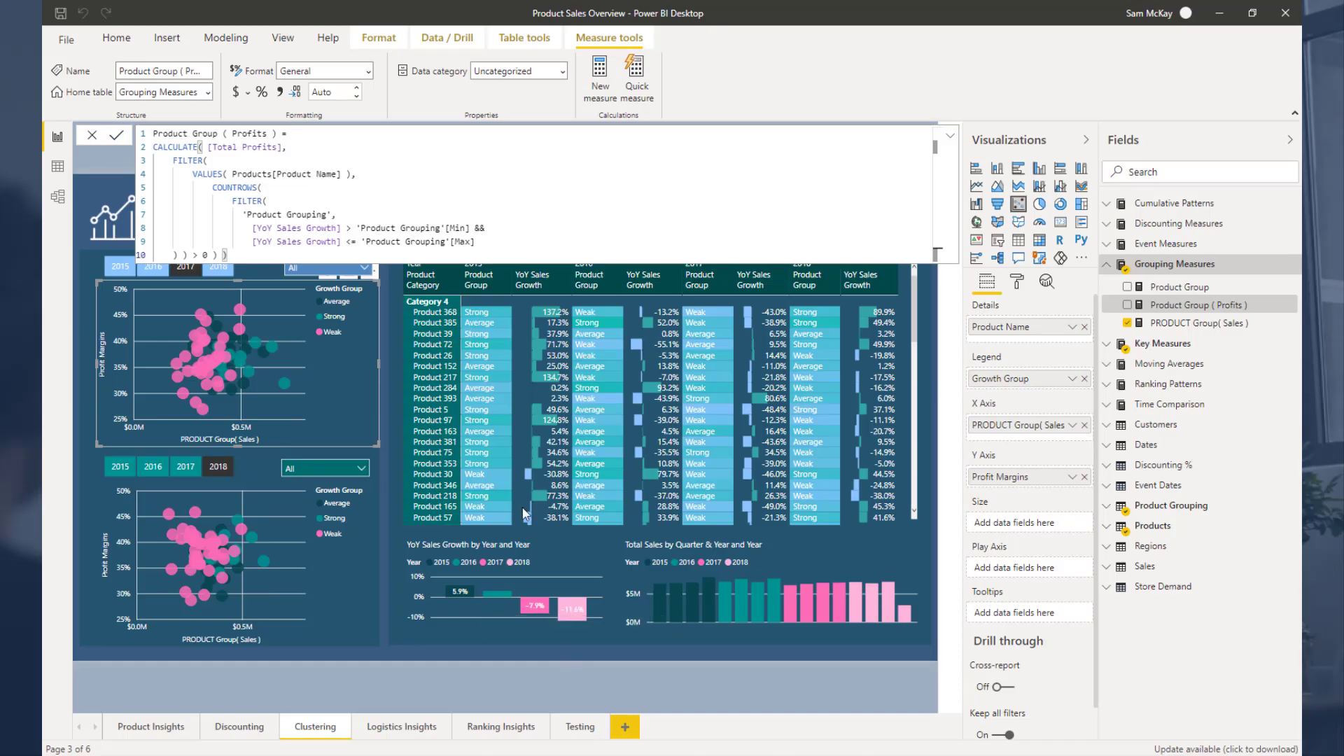
{"action": "left_click", "coordinate": [949, 140]}
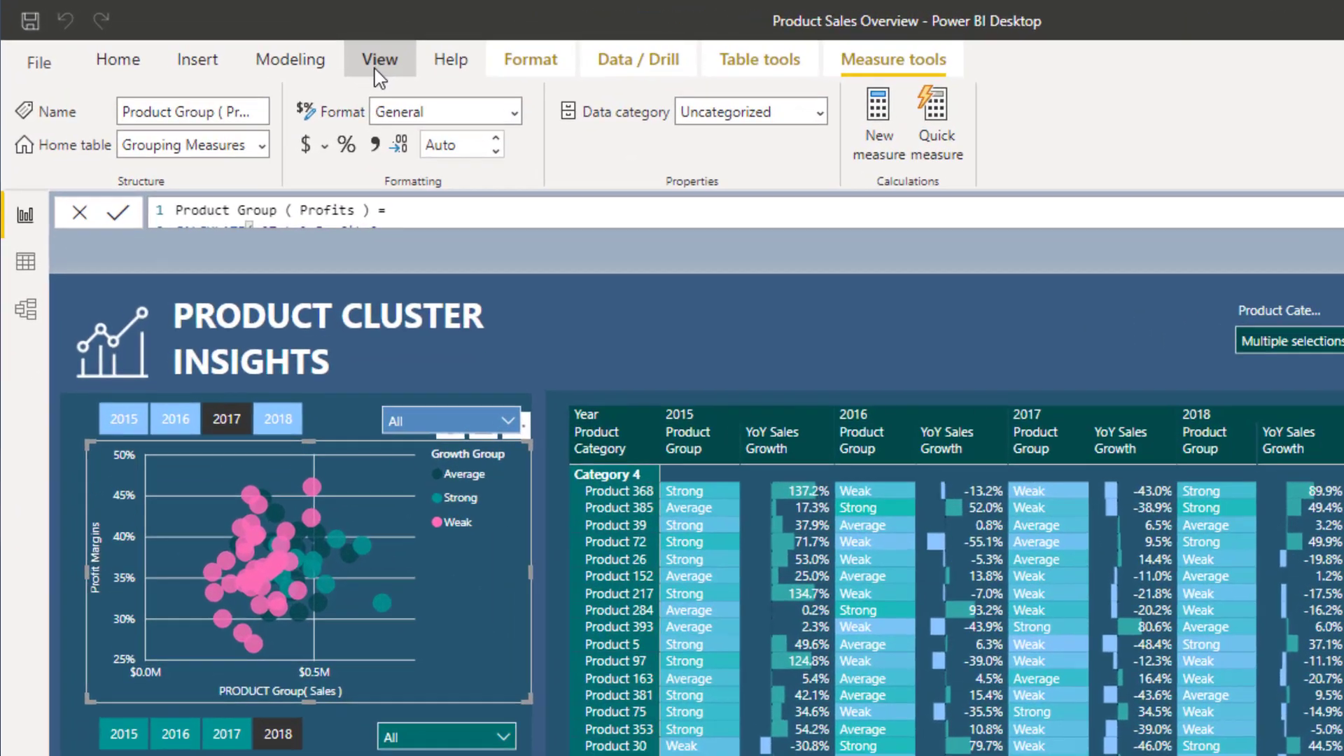
- Look through the available report themes and theme commands, and close the list without choosing one
{"action": "left_click", "coordinate": [283, 39]}
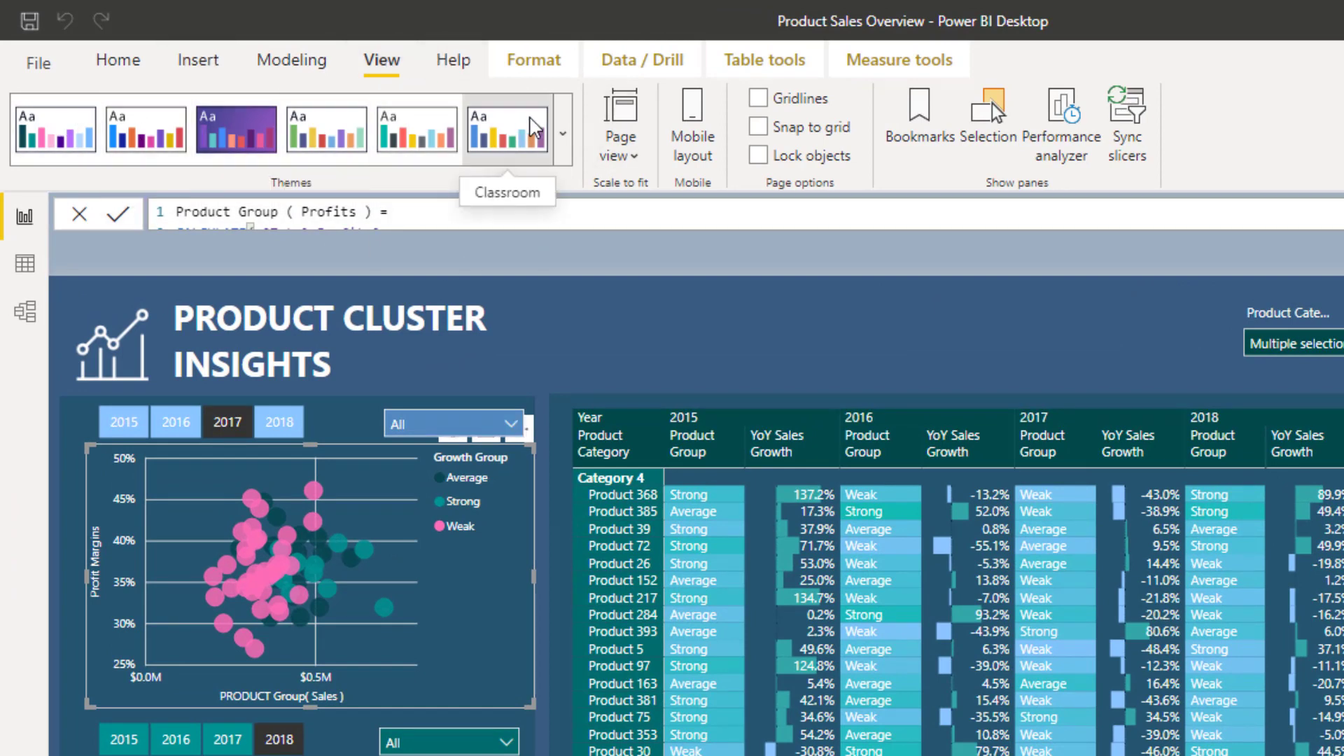
{"action": "left_click", "coordinate": [563, 136]}
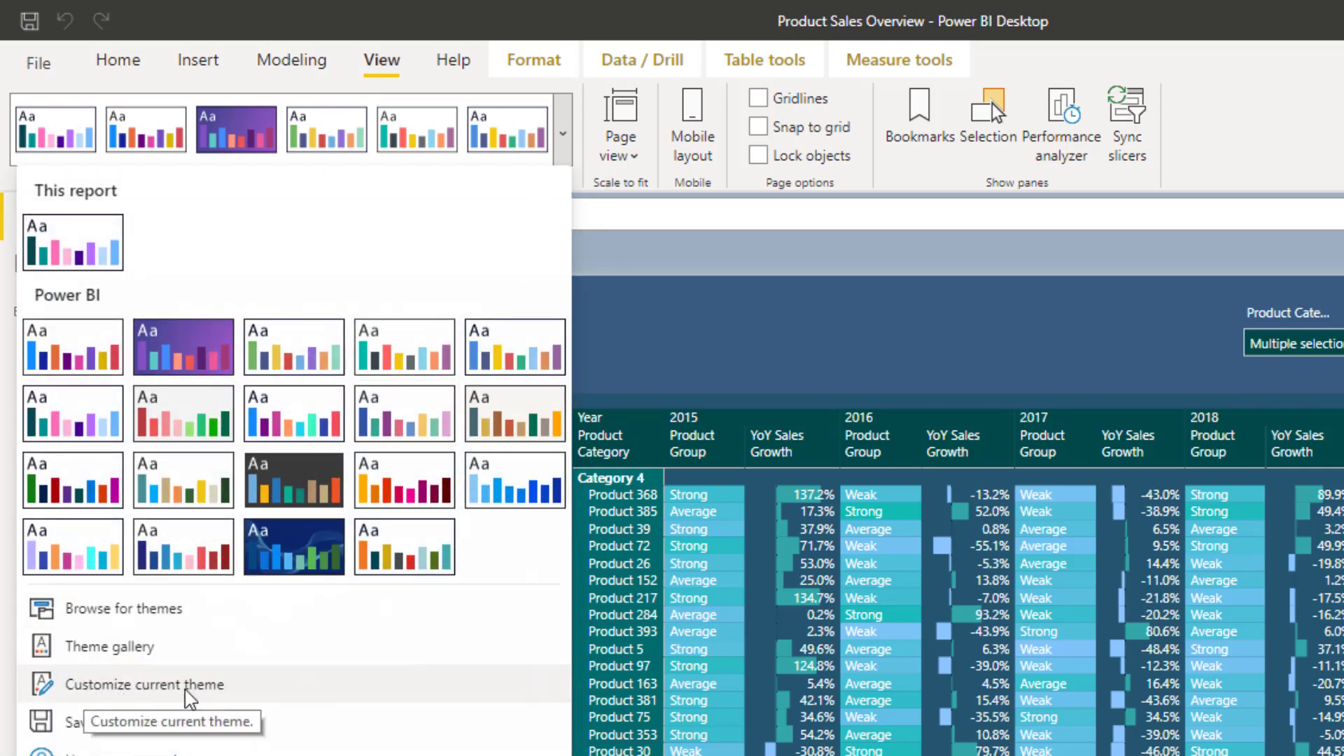
{"action": "key", "text": "Escape"}
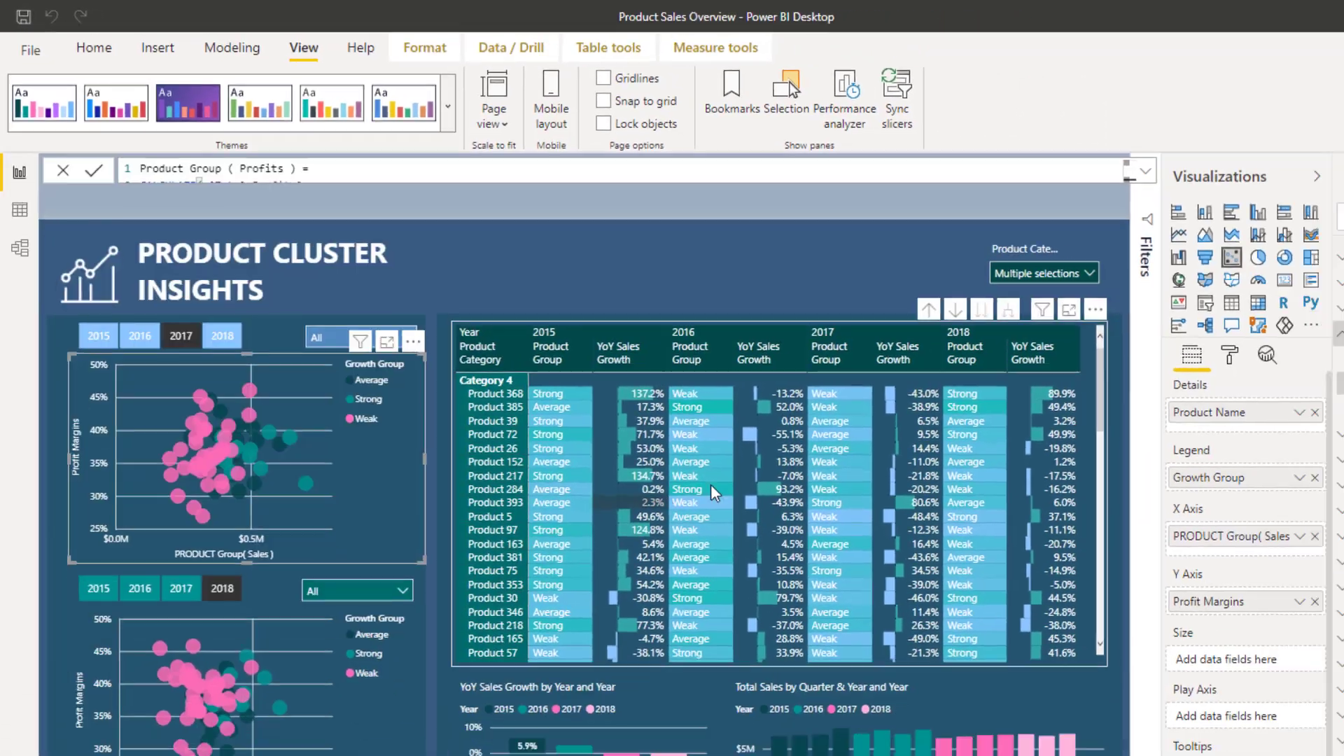
- Show the scatter chart's data colors and inspect the theme colors offered for the Average group
{"action": "left_click", "coordinate": [1040, 302]}
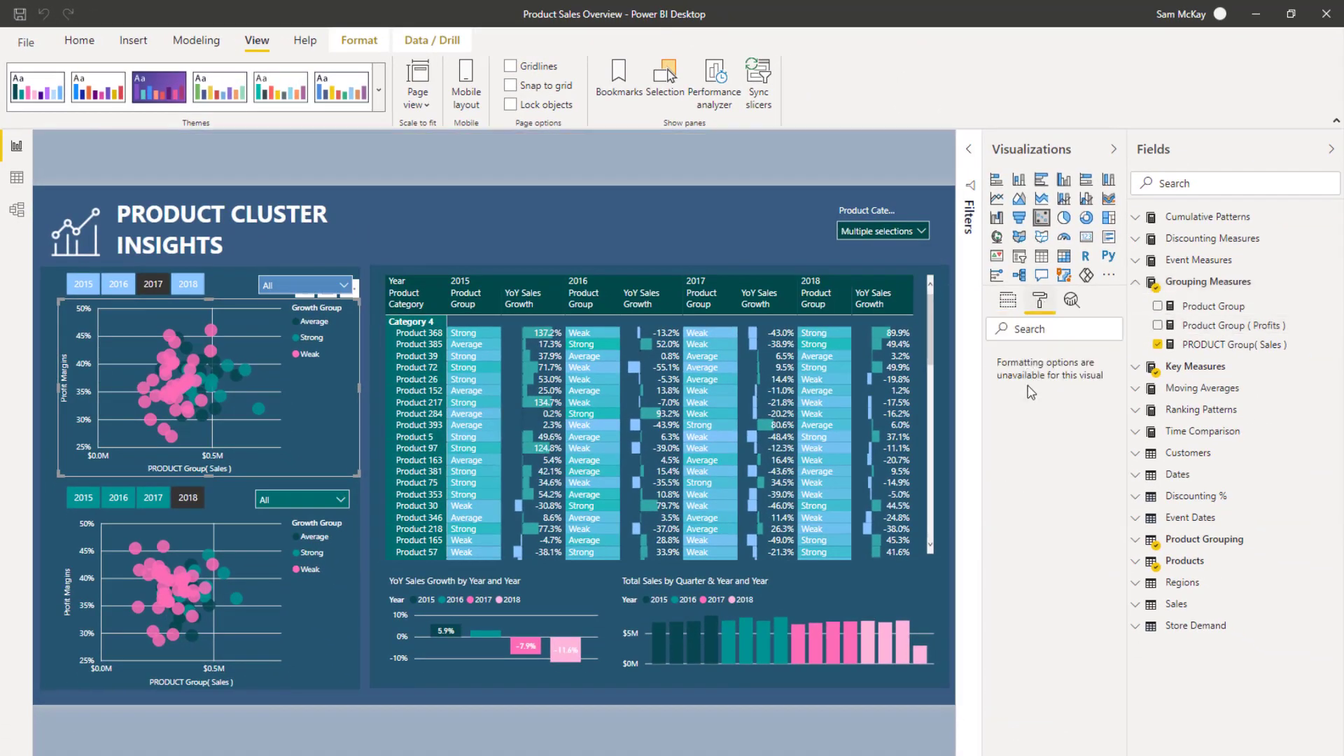
{"action": "left_click", "coordinate": [996, 477]}
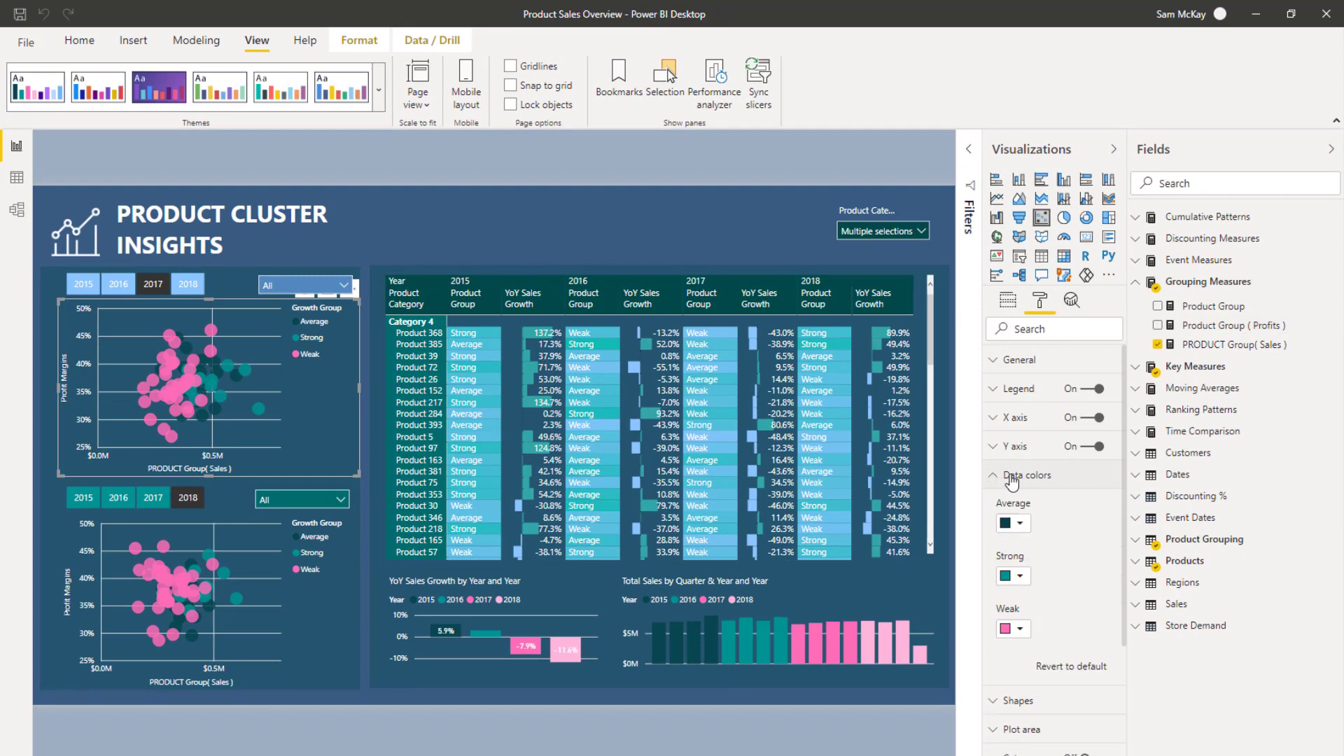
{"action": "left_click", "coordinate": [1019, 526]}
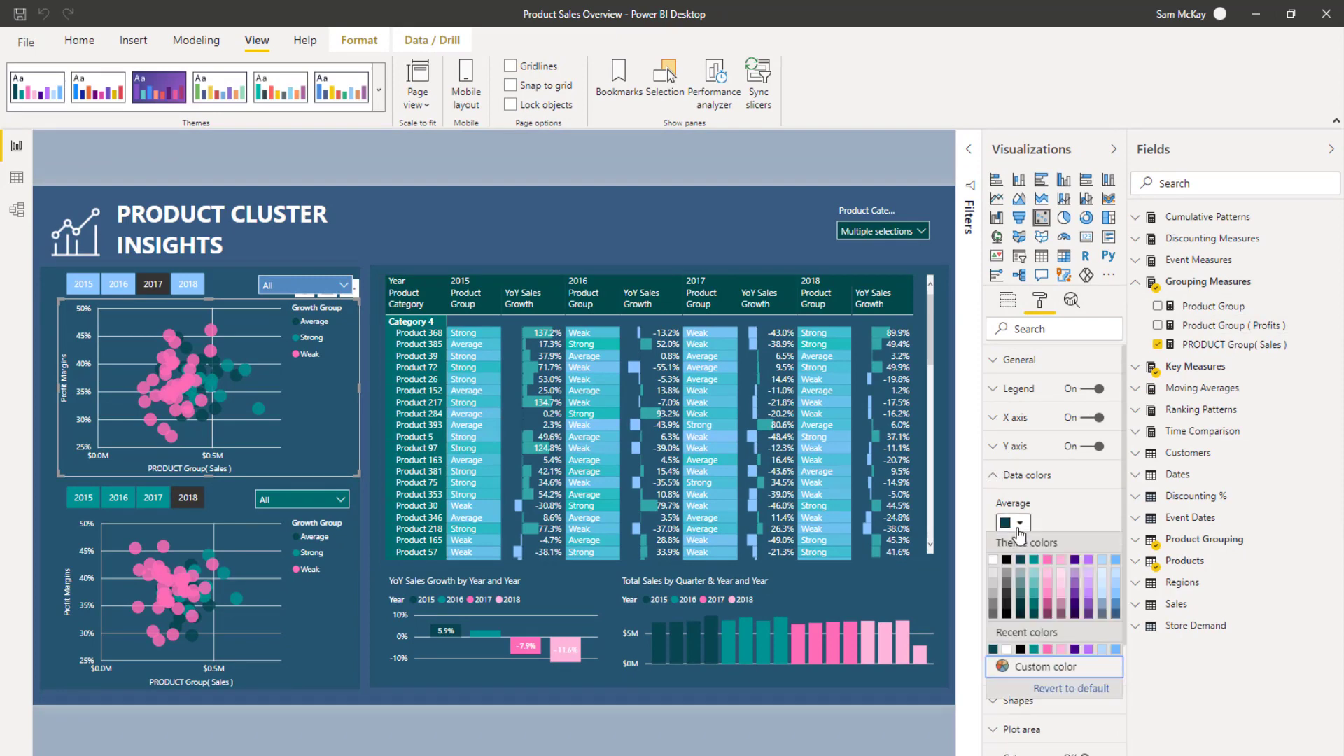
- Open the customization of the current report theme and view the color picker for Color 1
{"action": "left_click", "coordinate": [378, 90]}
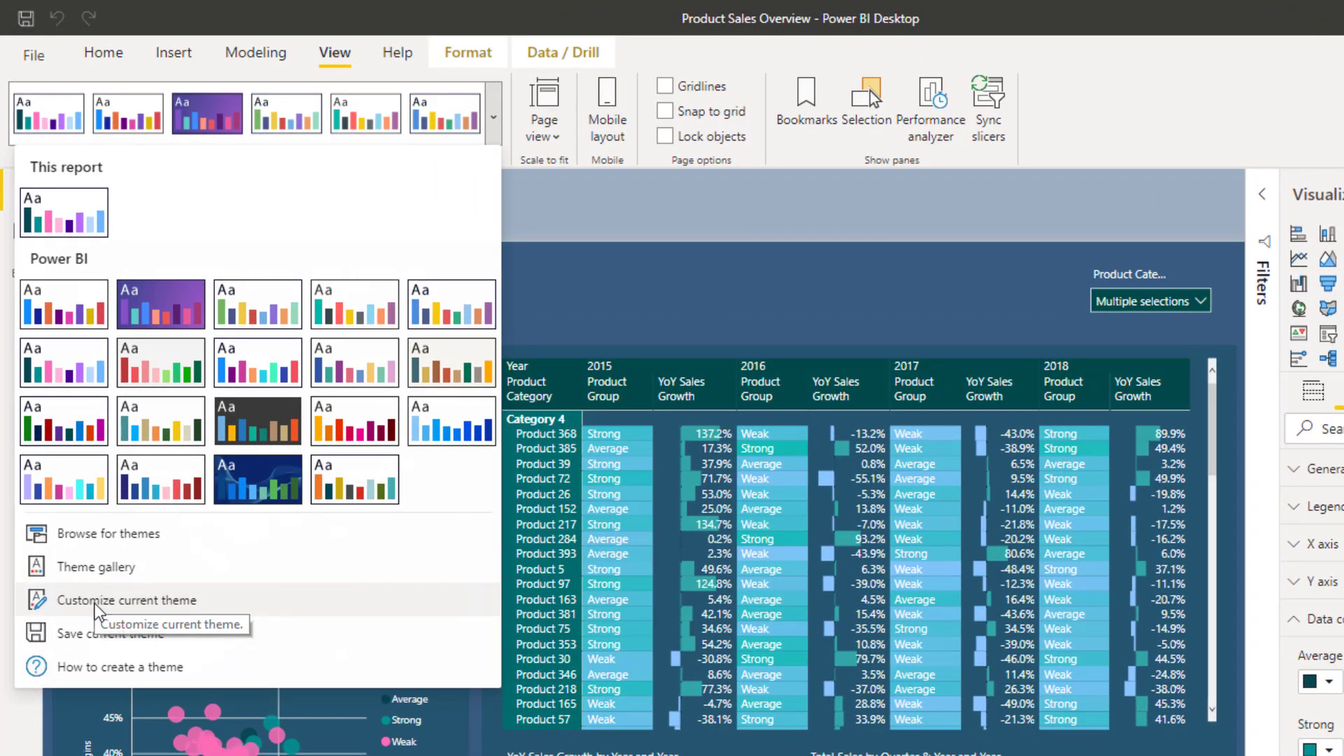
{"action": "key", "text": "Escape"}
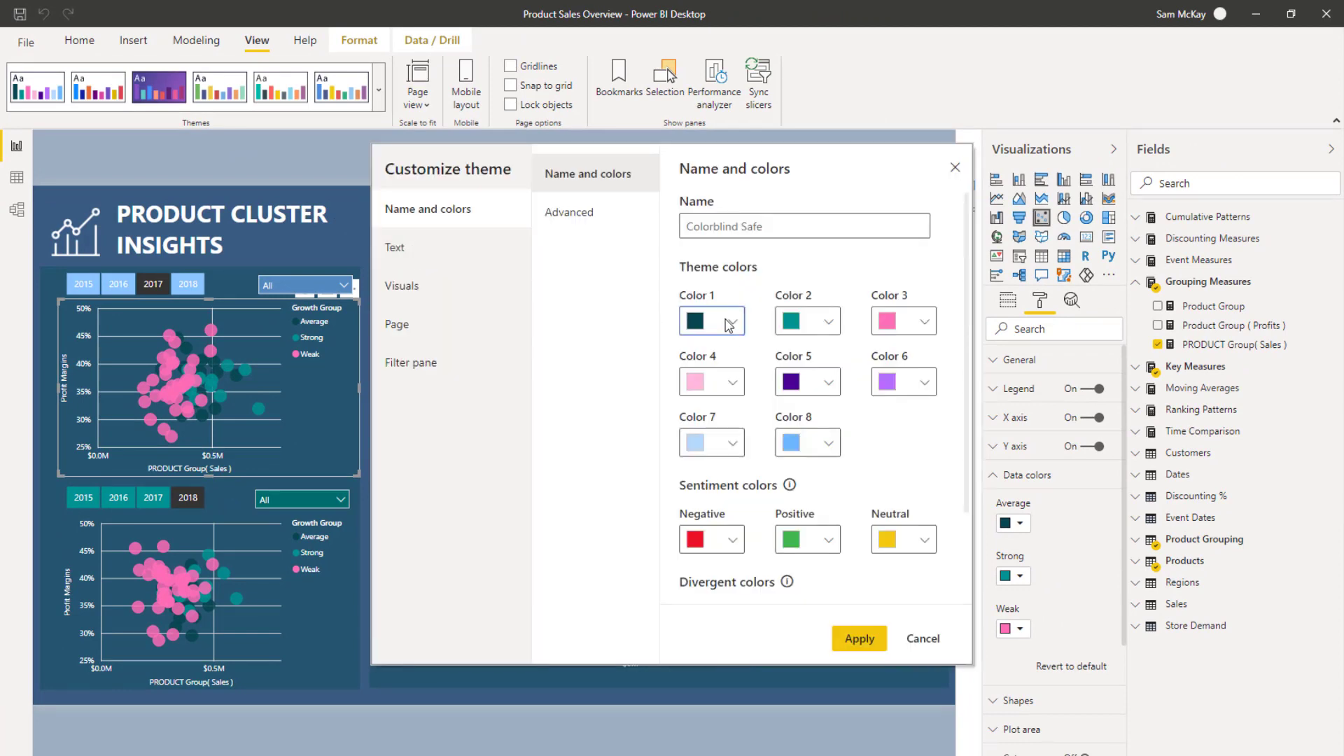
{"action": "left_click", "coordinate": [725, 323]}
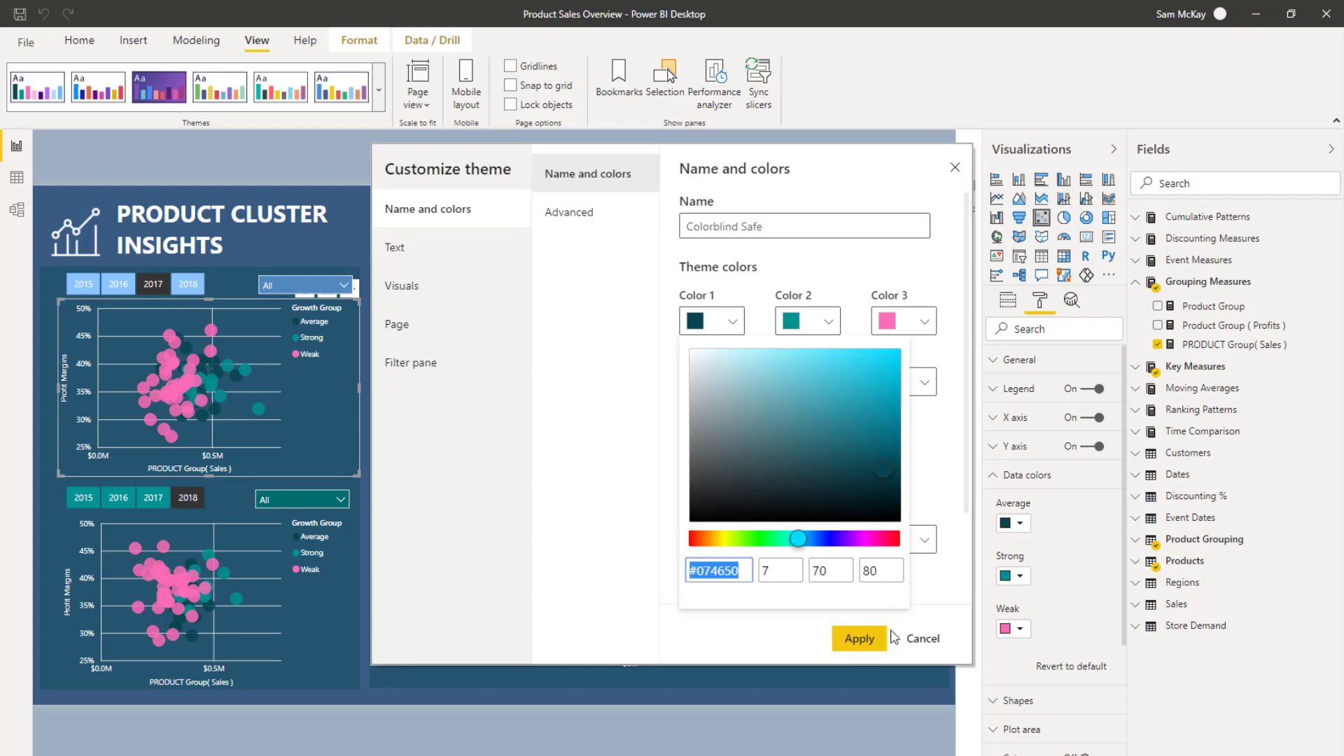
{"action": "left_click", "coordinate": [662, 334]}
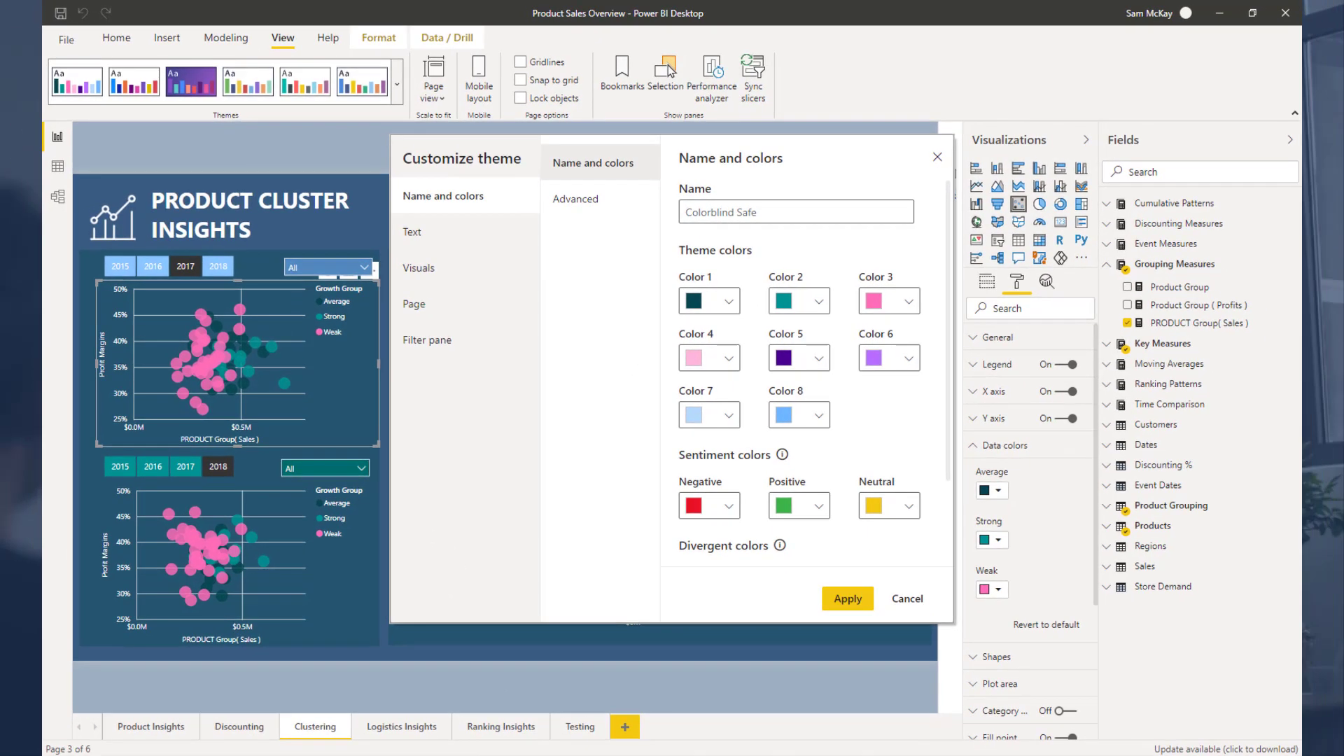
- Copy the shade #59082A from the Colour Theme Generator palette in the browser and set it as theme Color 8 in Power BI Desktop
{"action": "key", "text": "alt+Tab"}
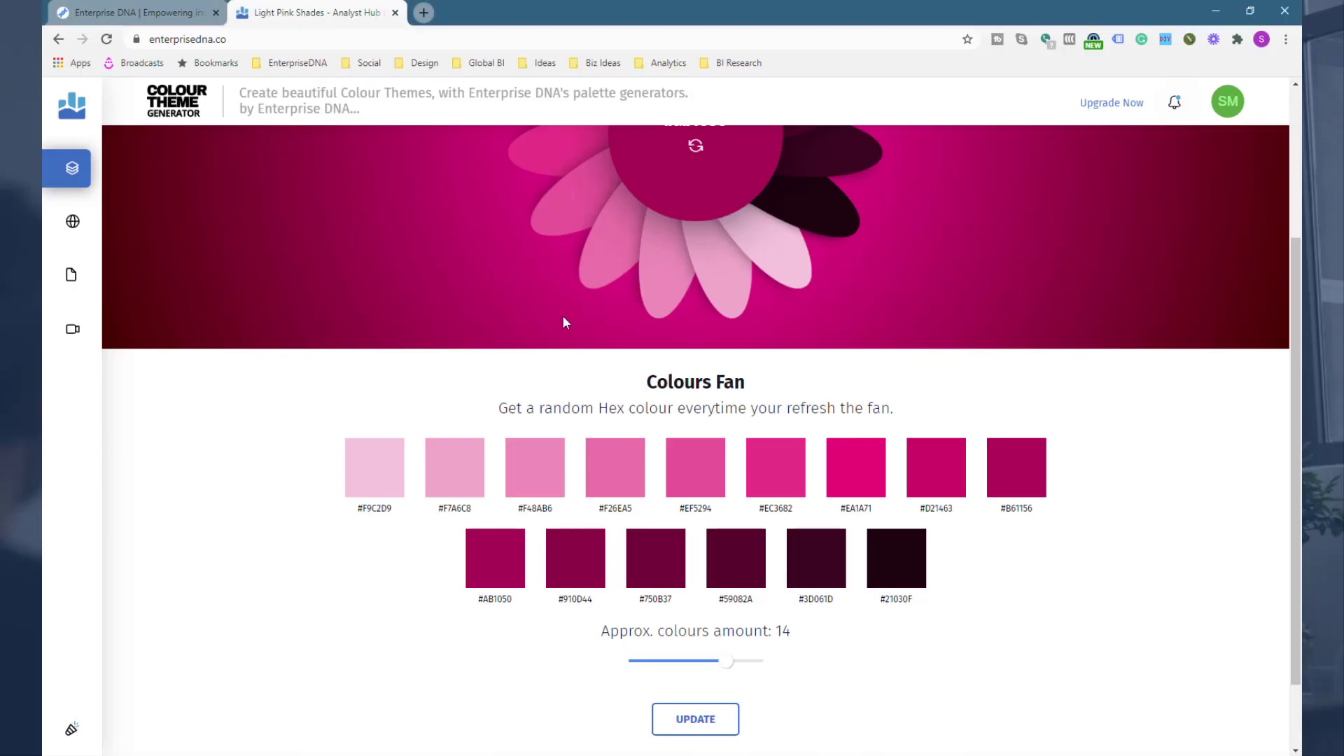
{"action": "left_click", "coordinate": [739, 563]}
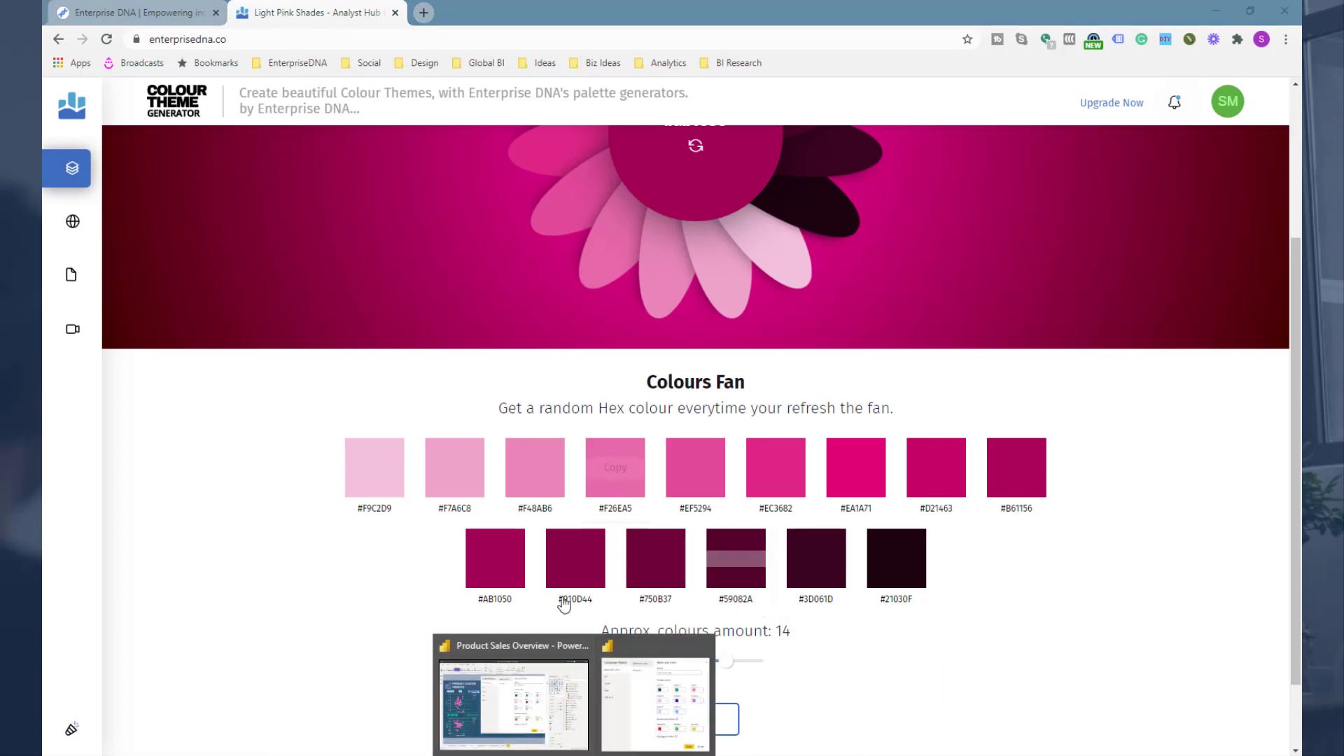
{"action": "left_click", "coordinate": [518, 693]}
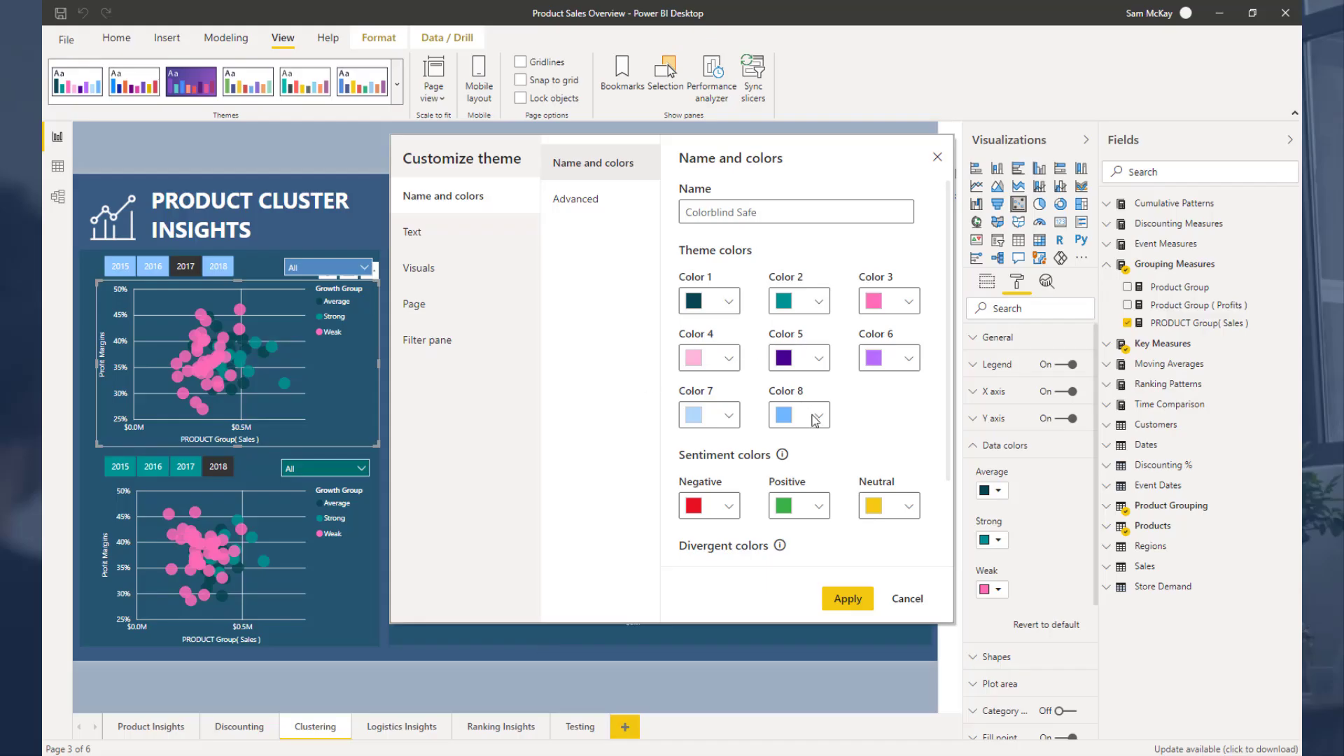
{"action": "left_click", "coordinate": [721, 308]}
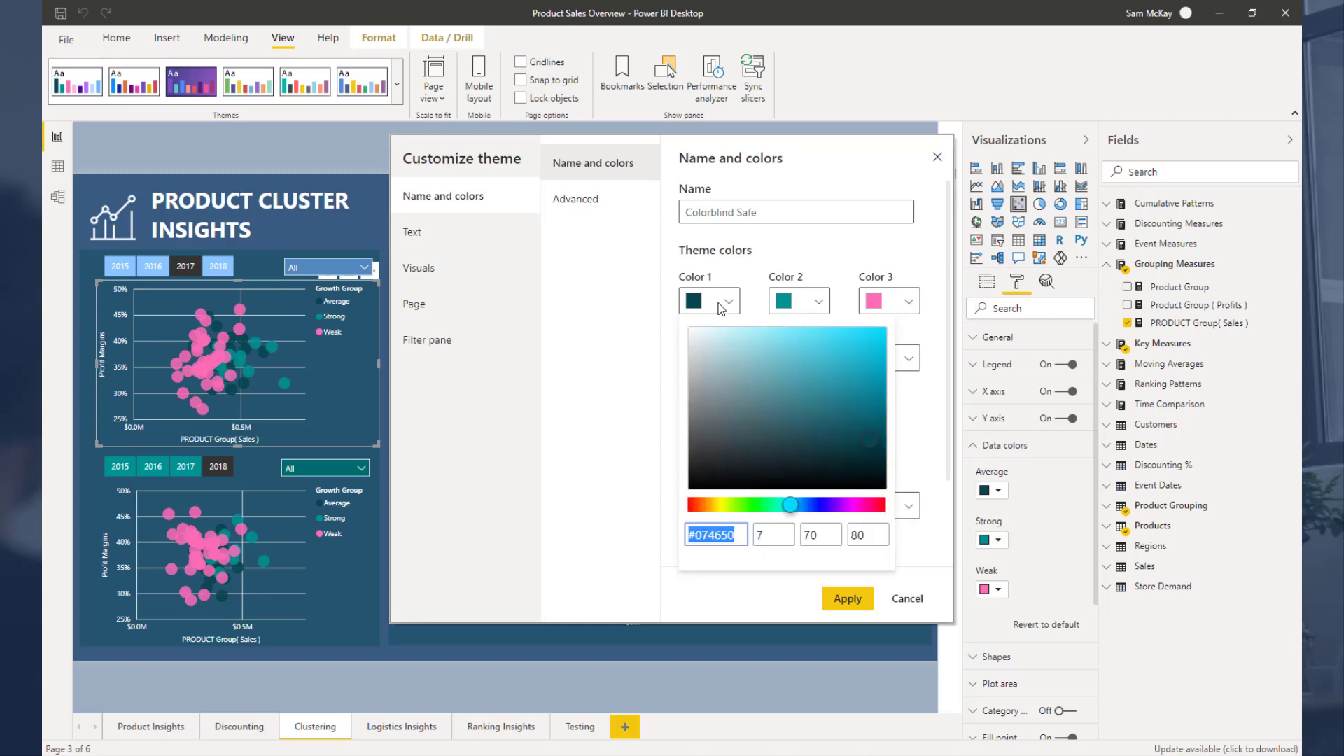
{"action": "left_click", "coordinate": [706, 302]}
{"action": "left_click", "coordinate": [811, 412]}
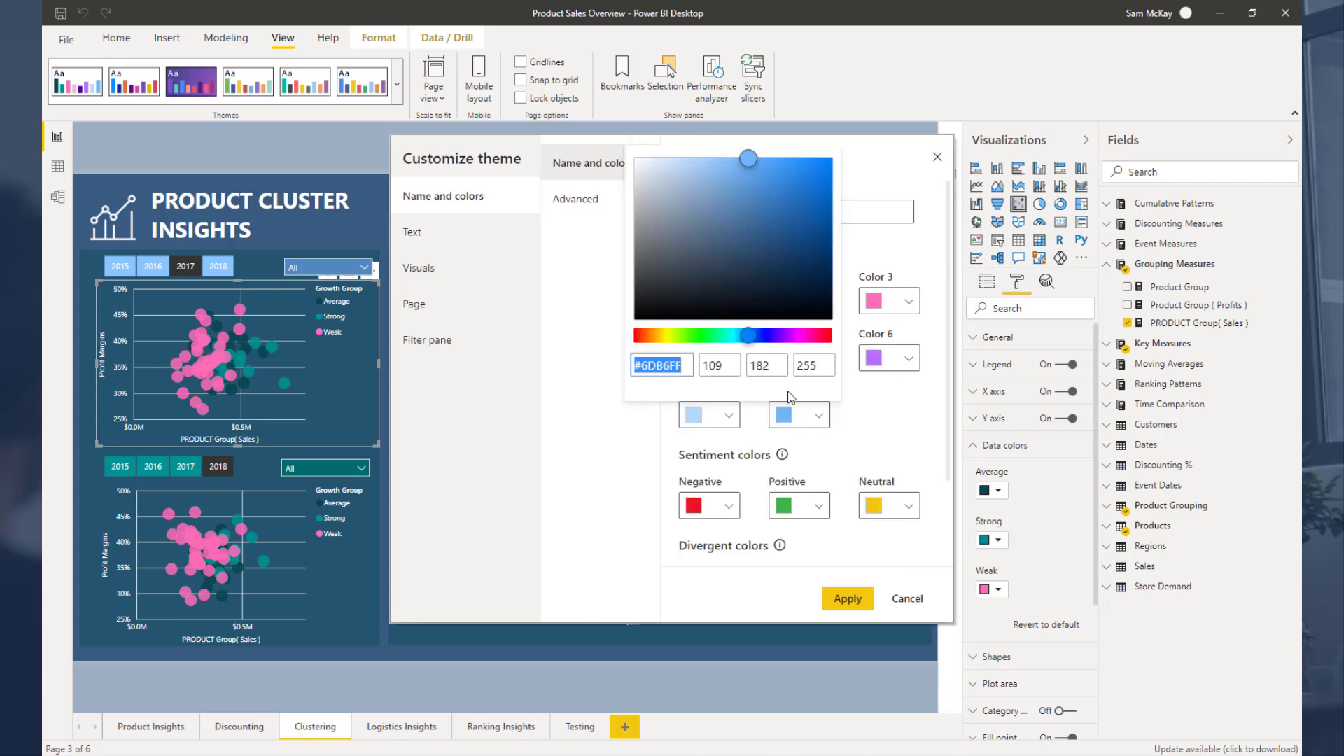
{"action": "key", "text": "ctrl+v"}
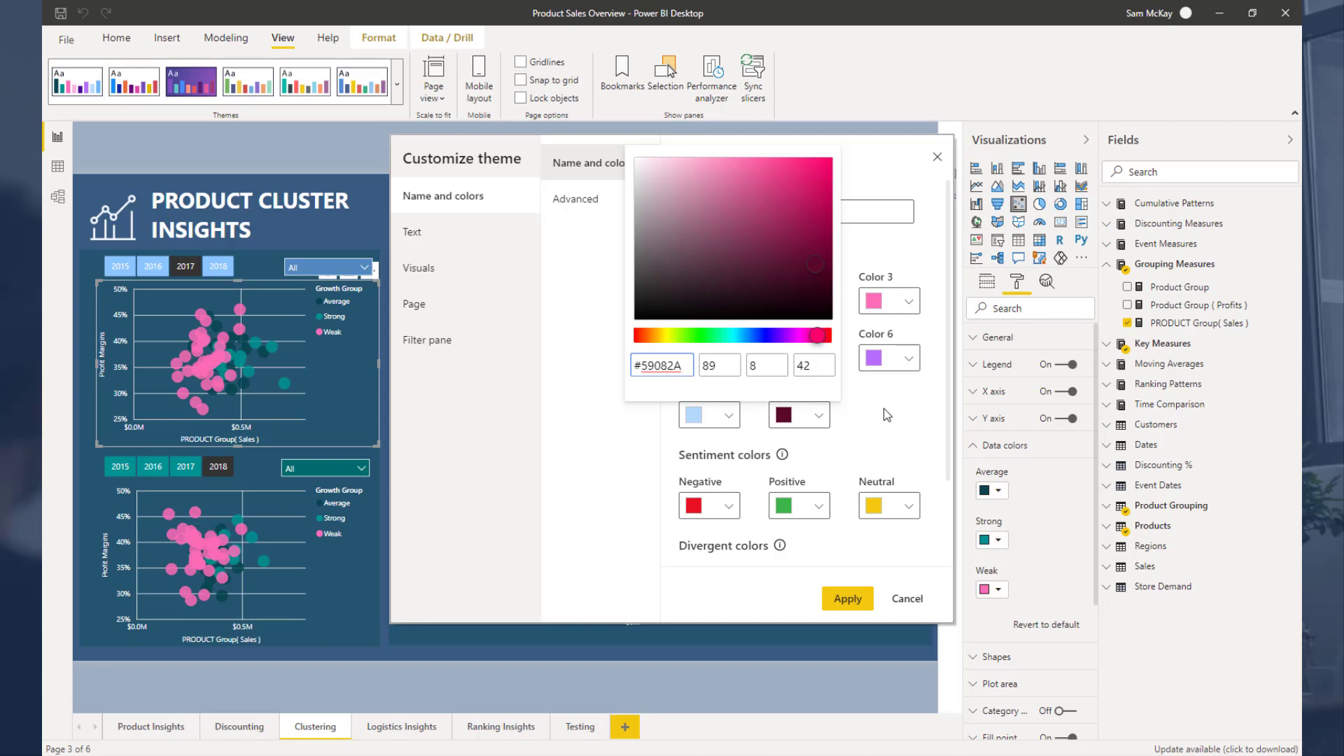
{"action": "left_click", "coordinate": [782, 434]}
- Copy the shade #750B37 from the Colour Theme Generator palette and set it as theme Color 7 in Power BI Desktop
{"action": "key", "text": "alt+Tab"}
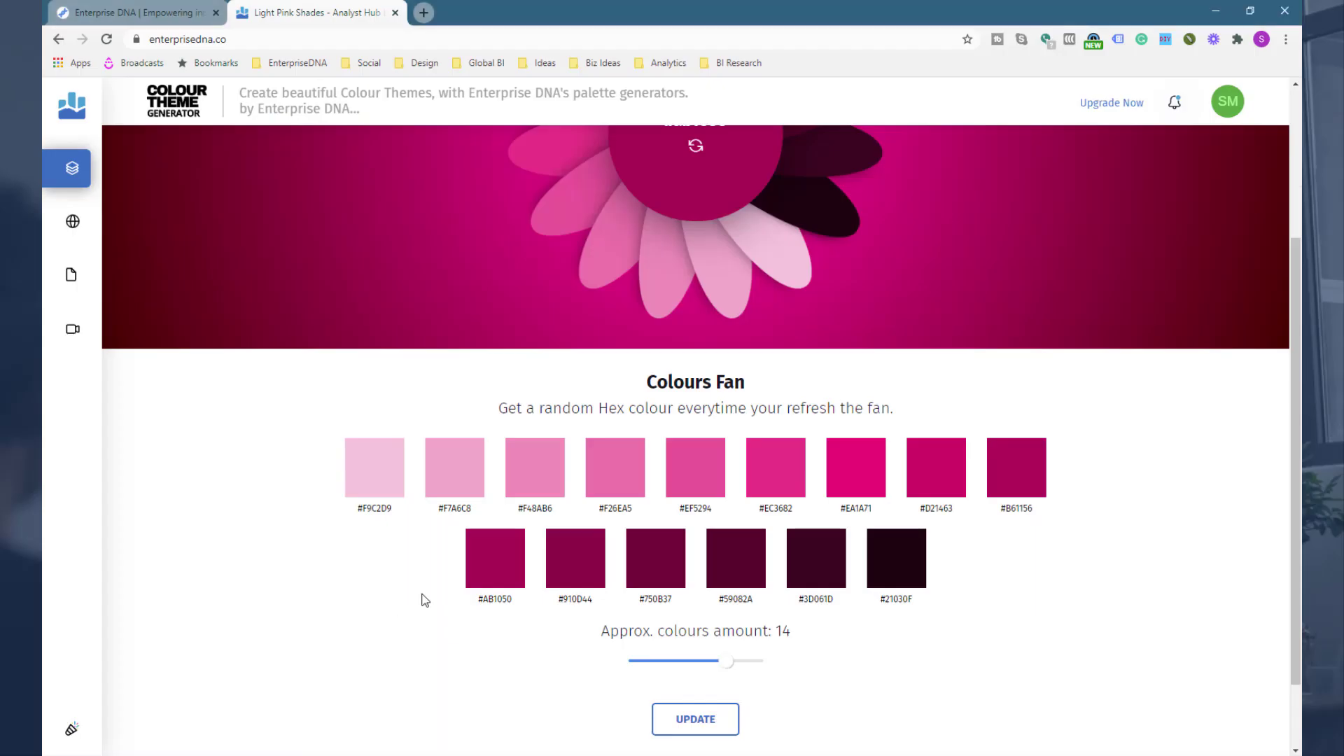
{"action": "left_click", "coordinate": [656, 558]}
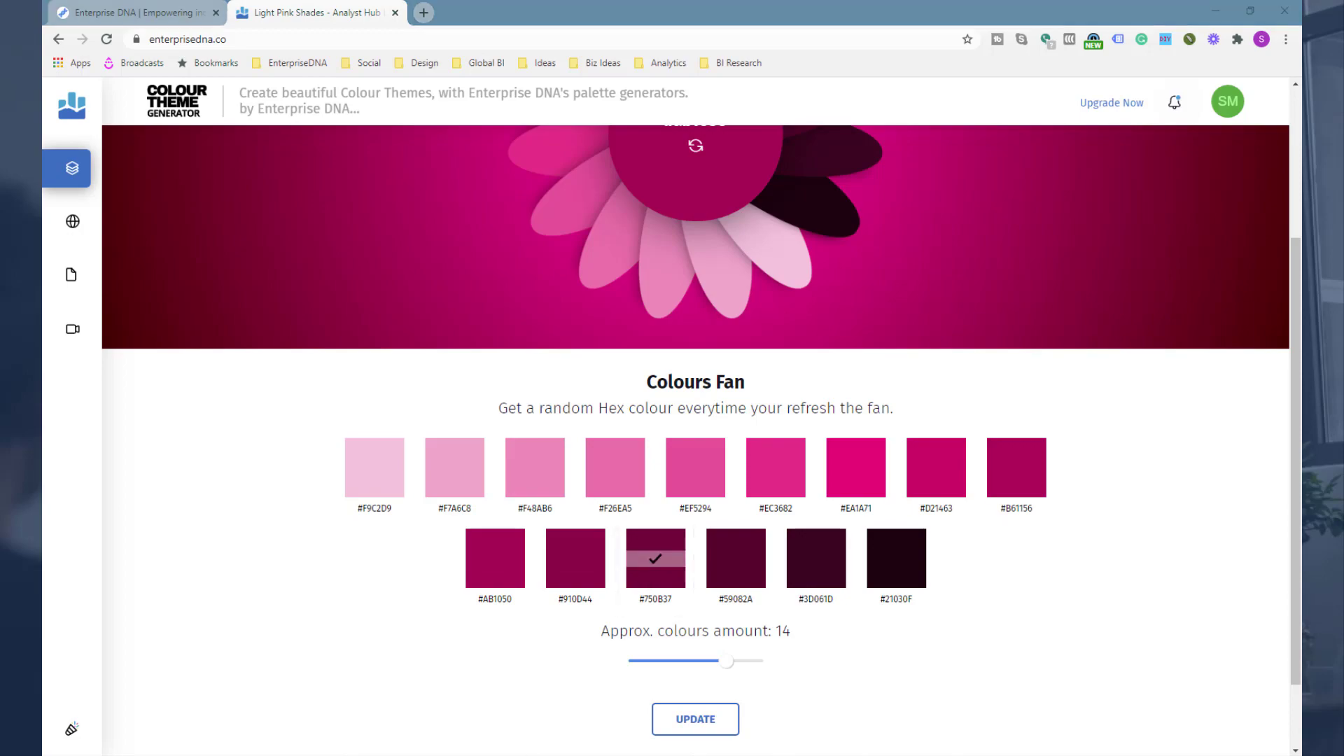
{"action": "mouse_move", "coordinate": [581, 753]}
{"action": "left_click", "coordinate": [624, 720]}
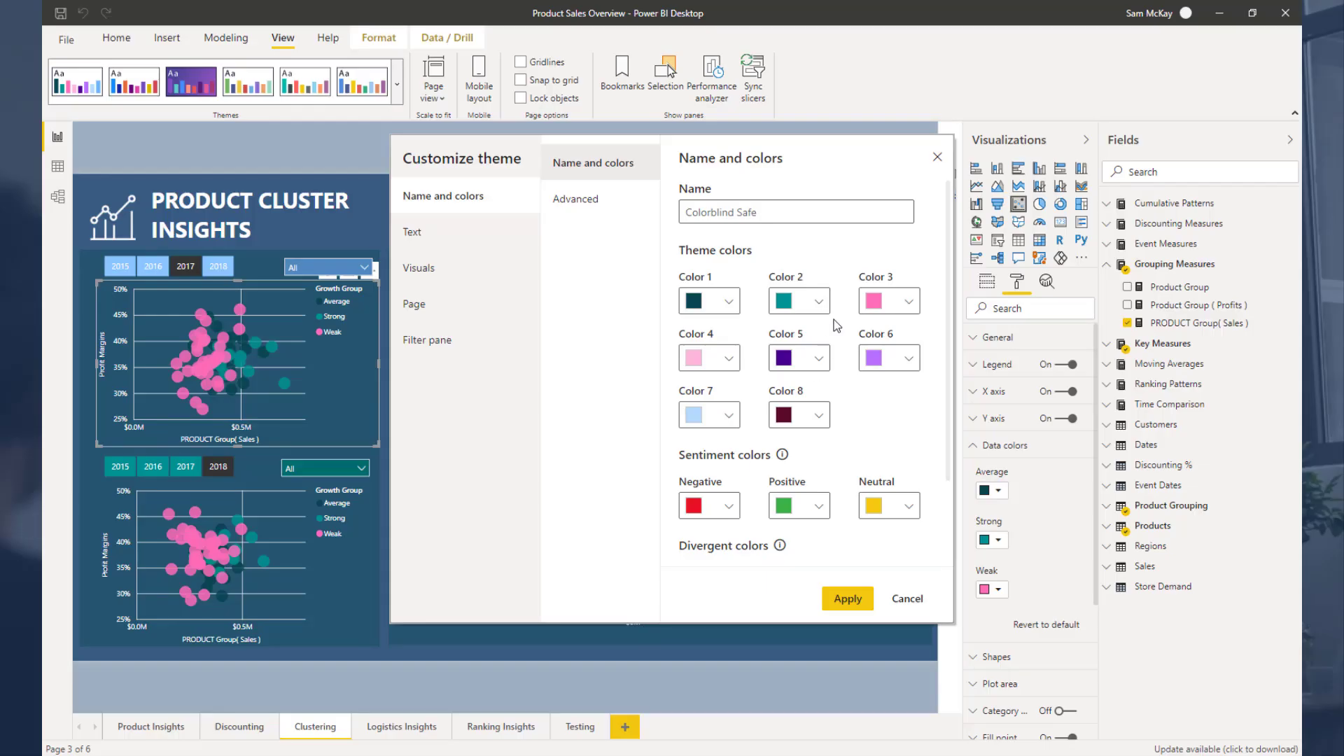
{"action": "left_click", "coordinate": [714, 416]}
{"action": "key", "text": "ctrl+v"}
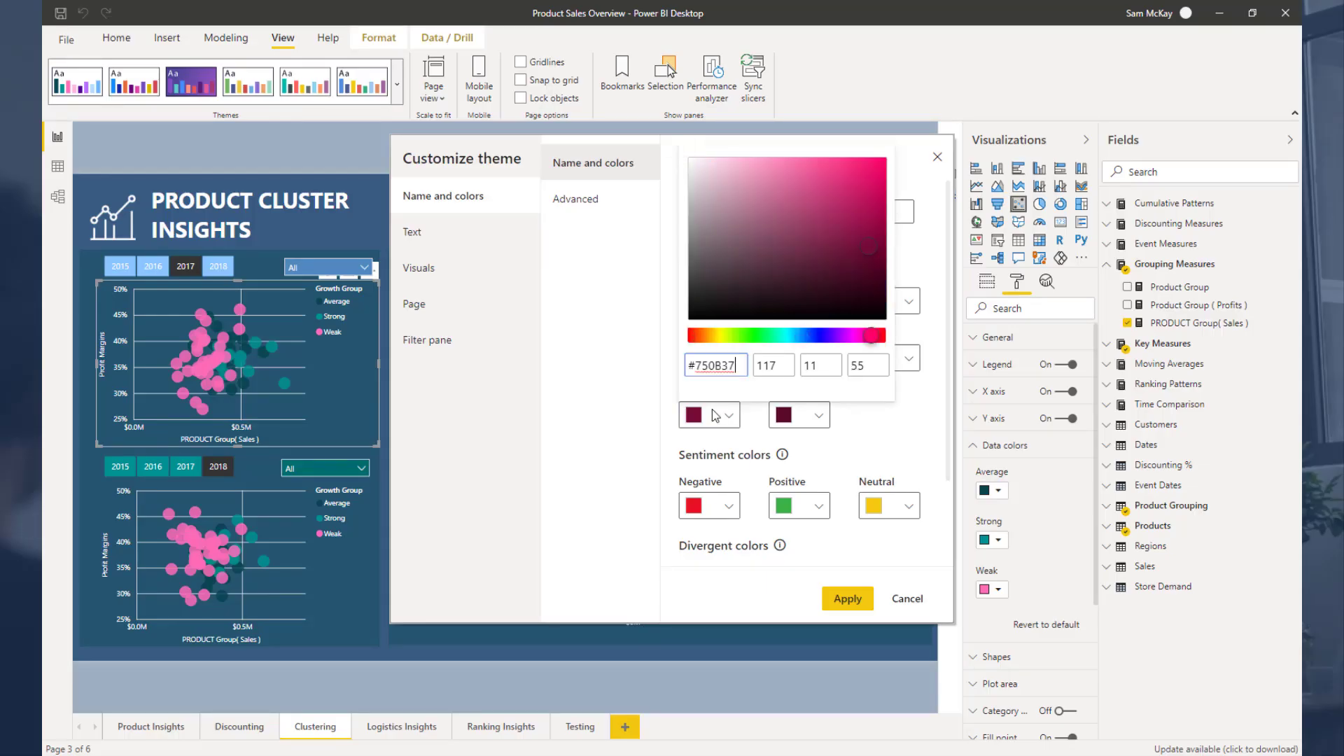
{"action": "left_click", "coordinate": [619, 432]}
- Copy the shade #910D44 from the Colour Theme Generator palette and set it as theme Color 6 in Power BI Desktop
{"action": "key", "text": "alt+Tab"}
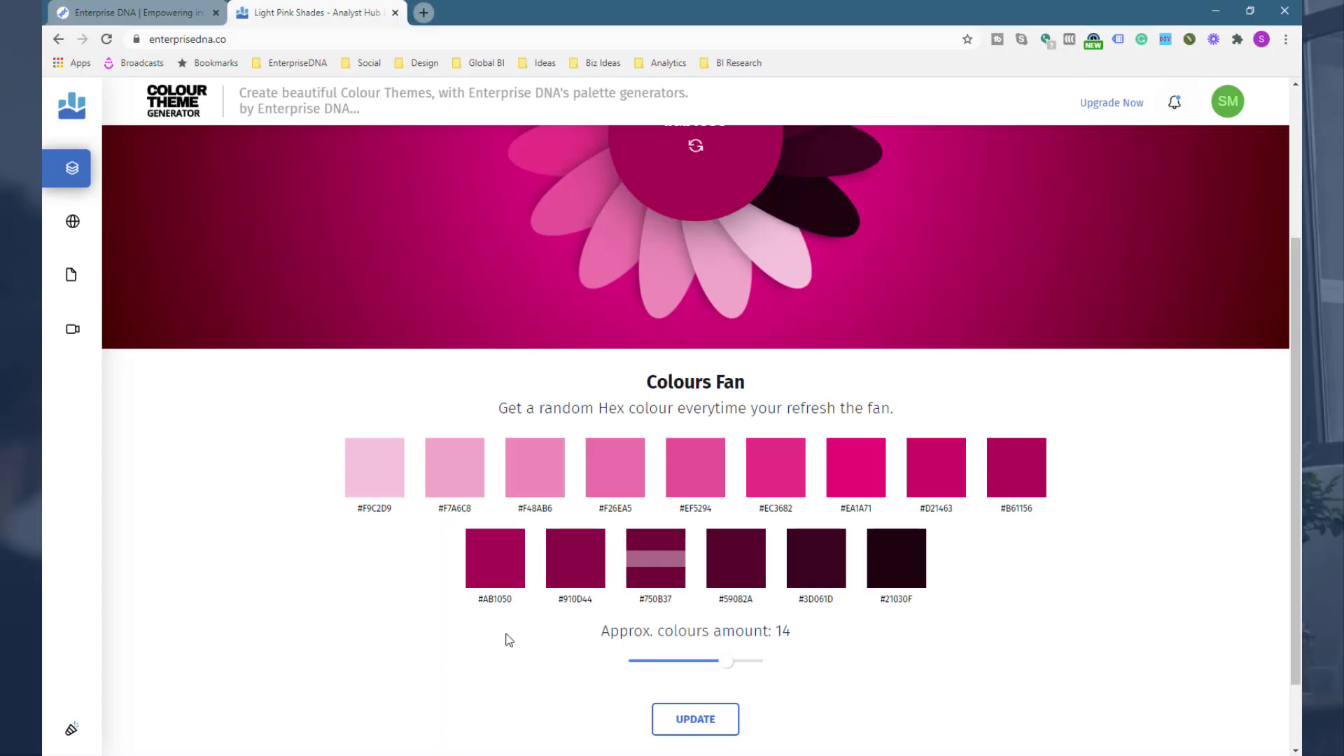
{"action": "left_click", "coordinate": [564, 574]}
{"action": "left_click", "coordinate": [574, 755]}
{"action": "left_click", "coordinate": [534, 695]}
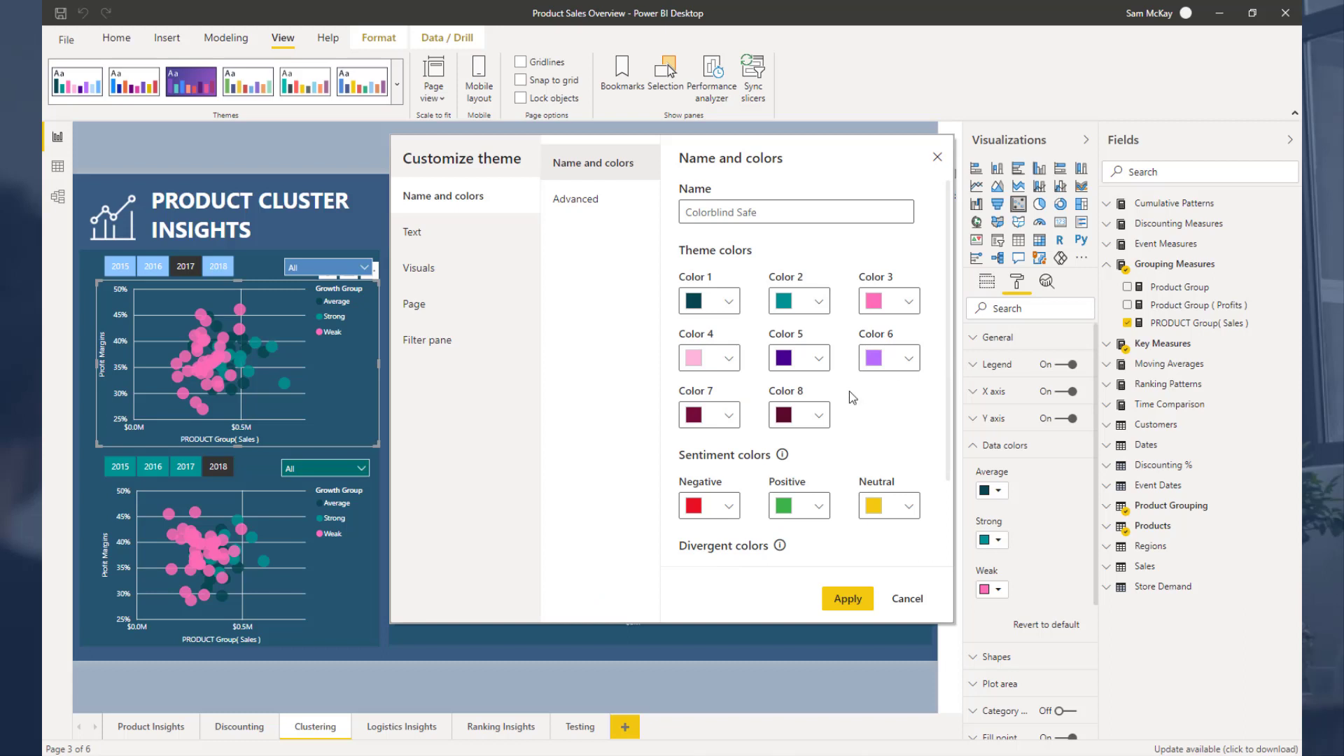
{"action": "left_click", "coordinate": [912, 368]}
{"action": "type", "text": "#910D44"}
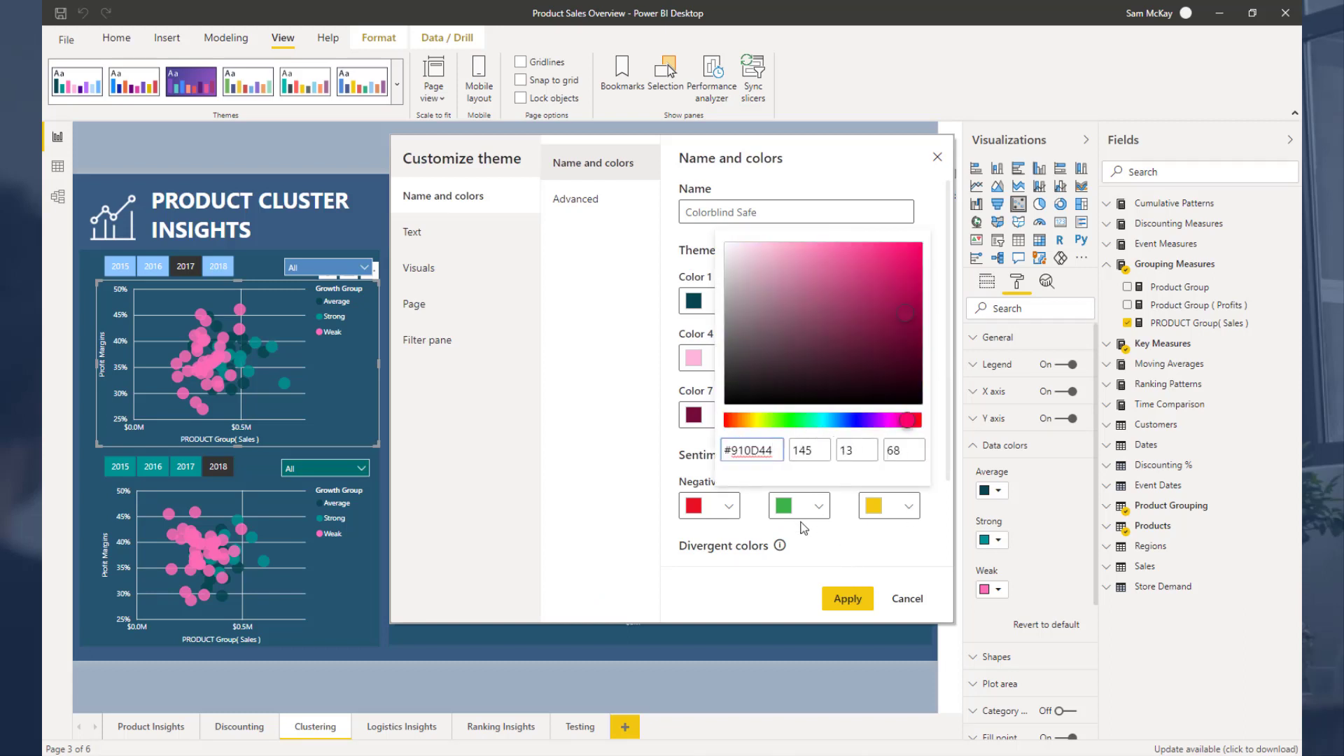
{"action": "left_click", "coordinate": [836, 569]}
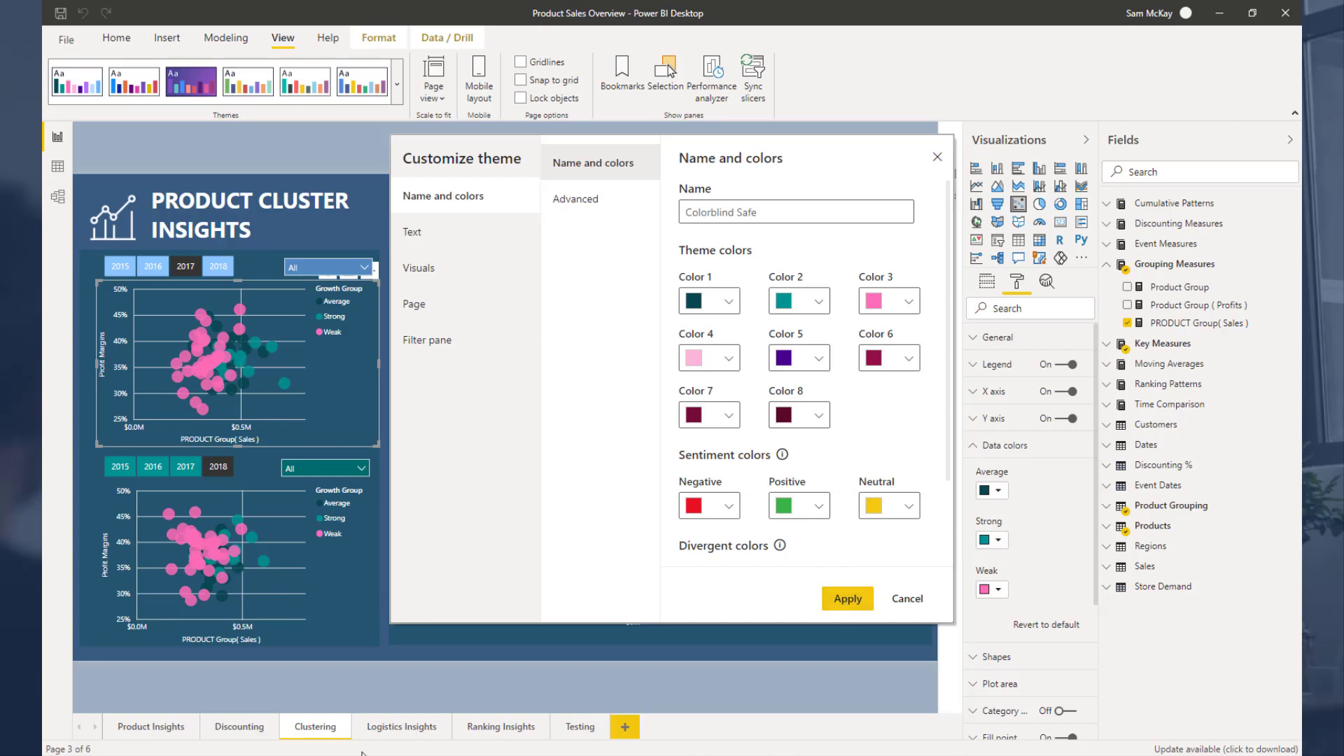
- Copy the shade #AB1050 from the Colour Theme Generator palette and set it as theme Color 5 in Power BI Desktop
{"action": "key", "text": "alt+Tab"}
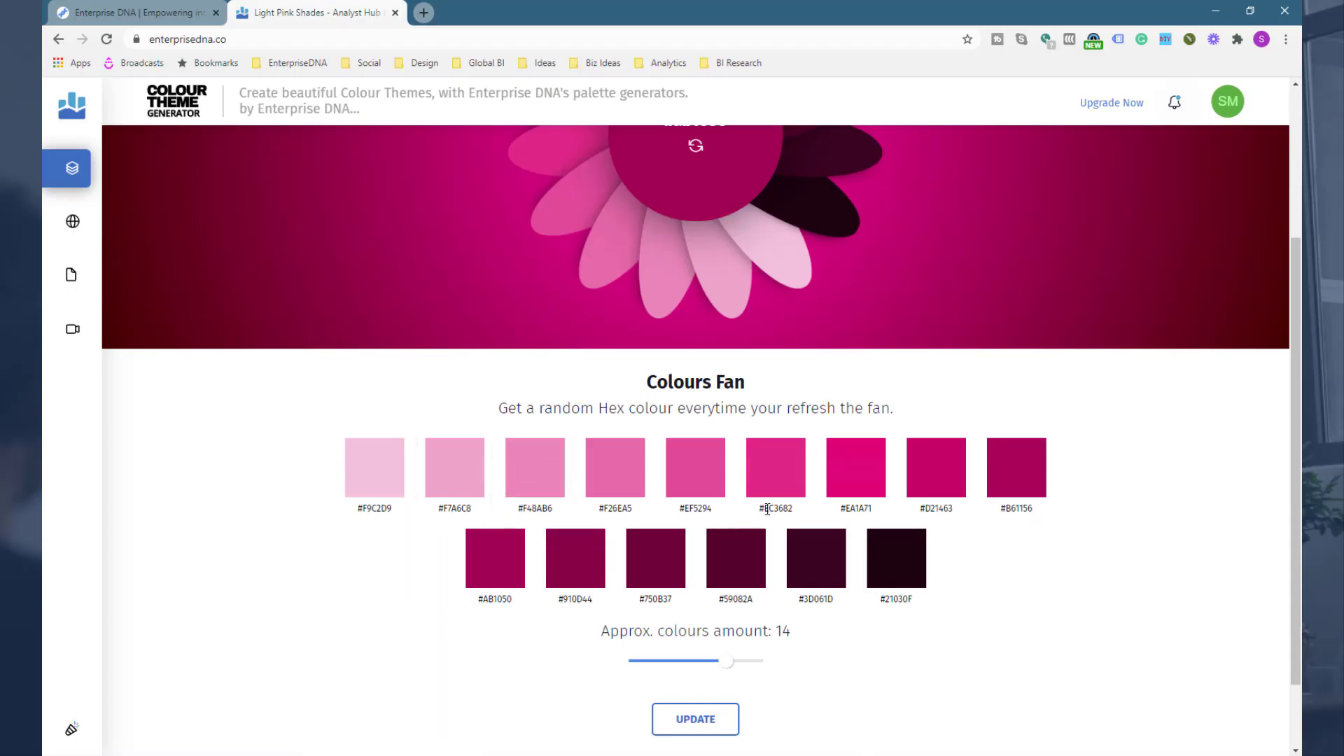
{"action": "left_click", "coordinate": [492, 582]}
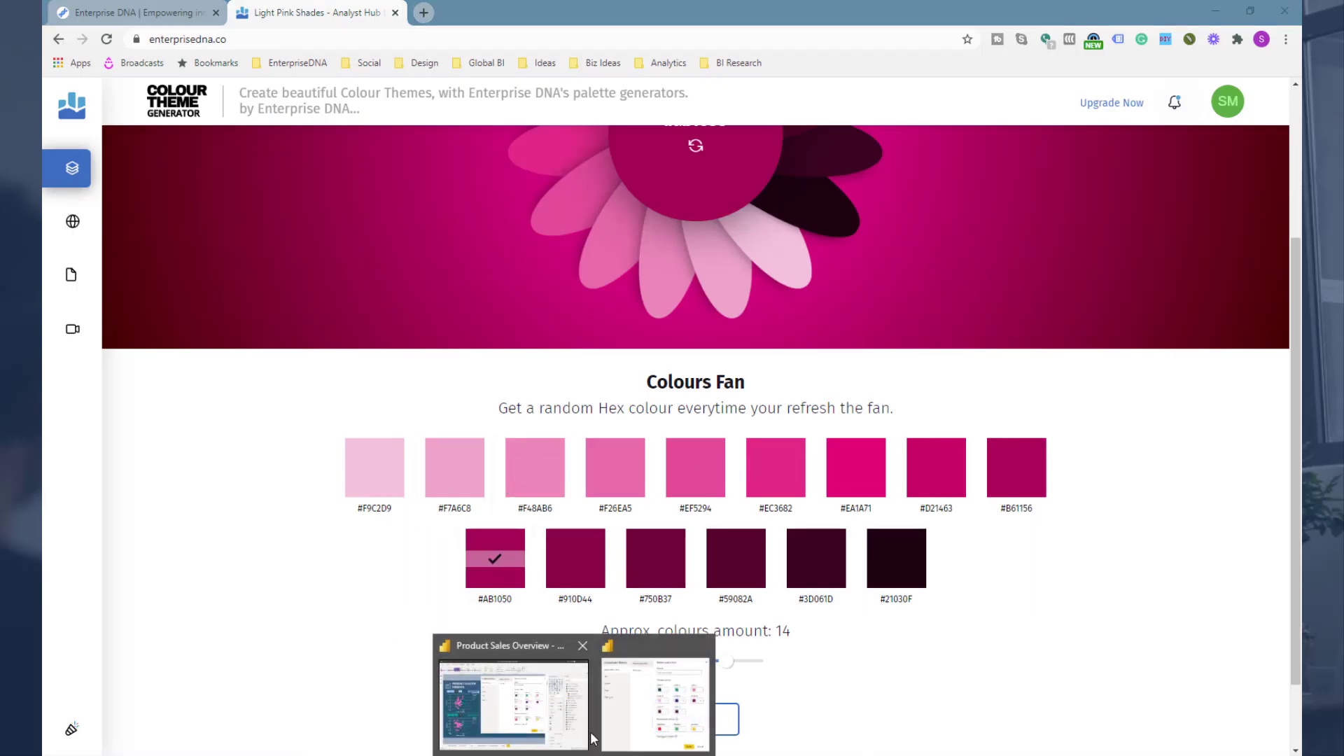
{"action": "left_click", "coordinate": [620, 693]}
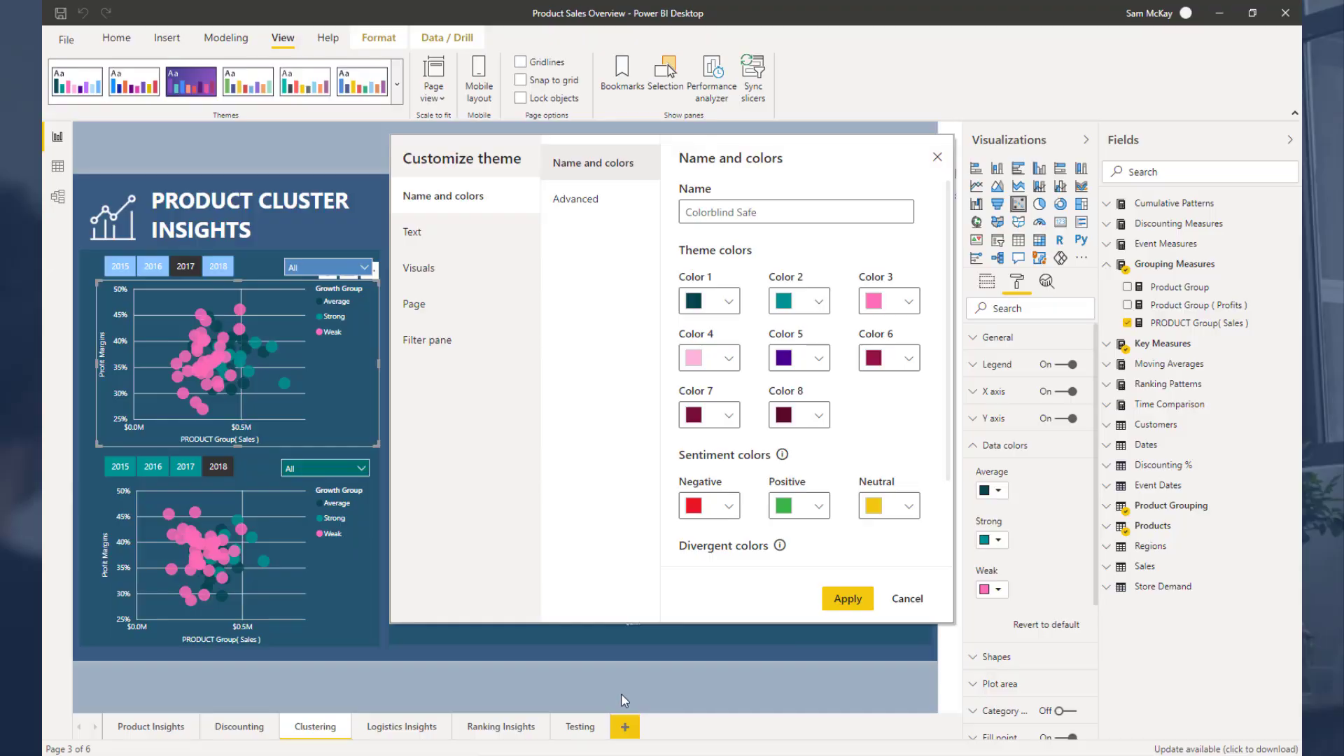
{"action": "left_click", "coordinate": [782, 364]}
{"action": "type", "text": "#AB1050"}
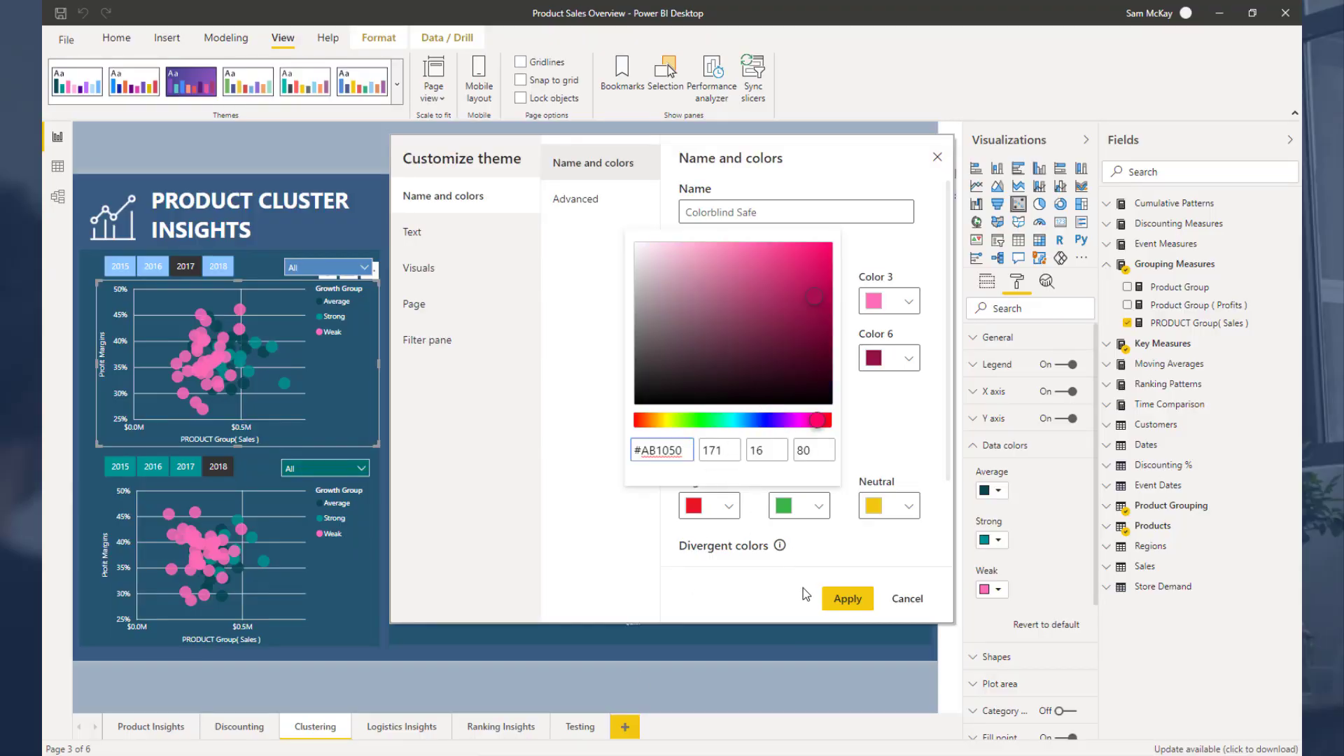
{"action": "left_click", "coordinate": [805, 593]}
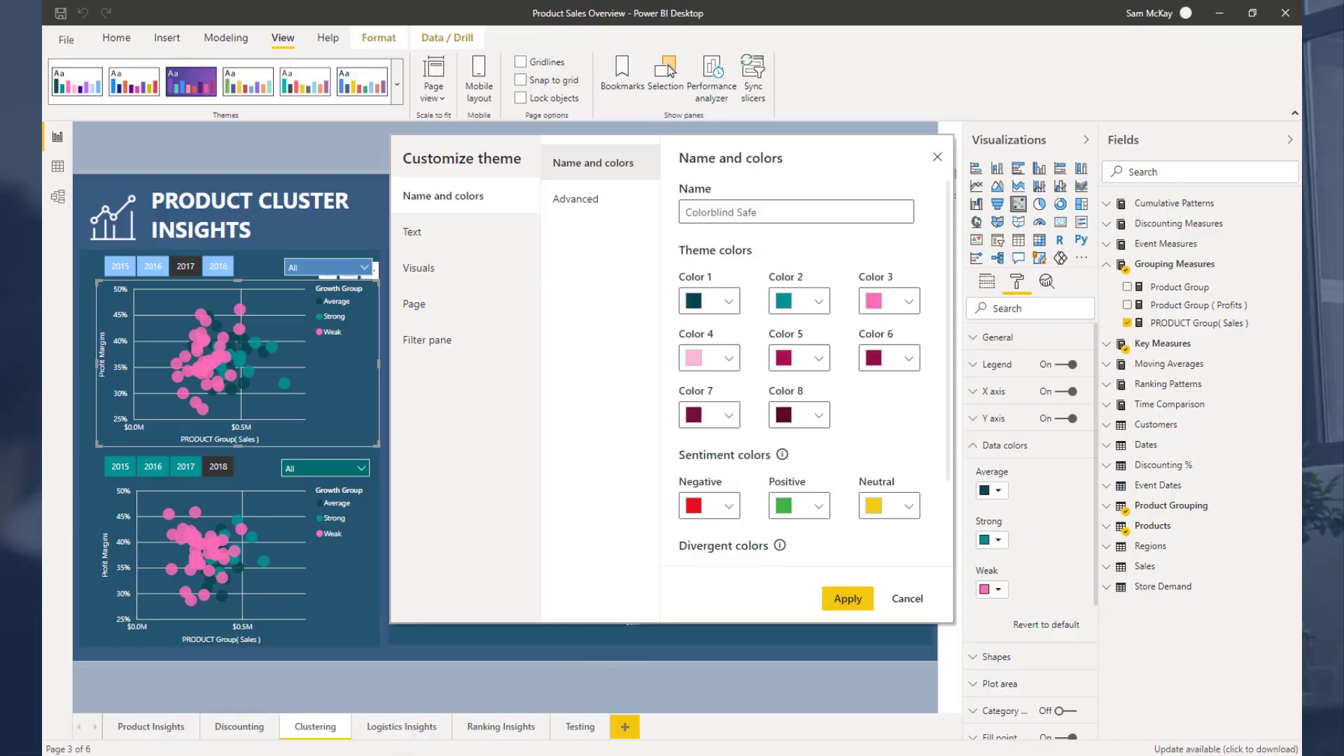
- Copy the shade #B61156 from the Colour Theme Generator palette and set it as theme Color 4 in Power BI Desktop
{"action": "key", "text": "alt+Tab"}
{"action": "left_click", "coordinate": [1016, 467]}
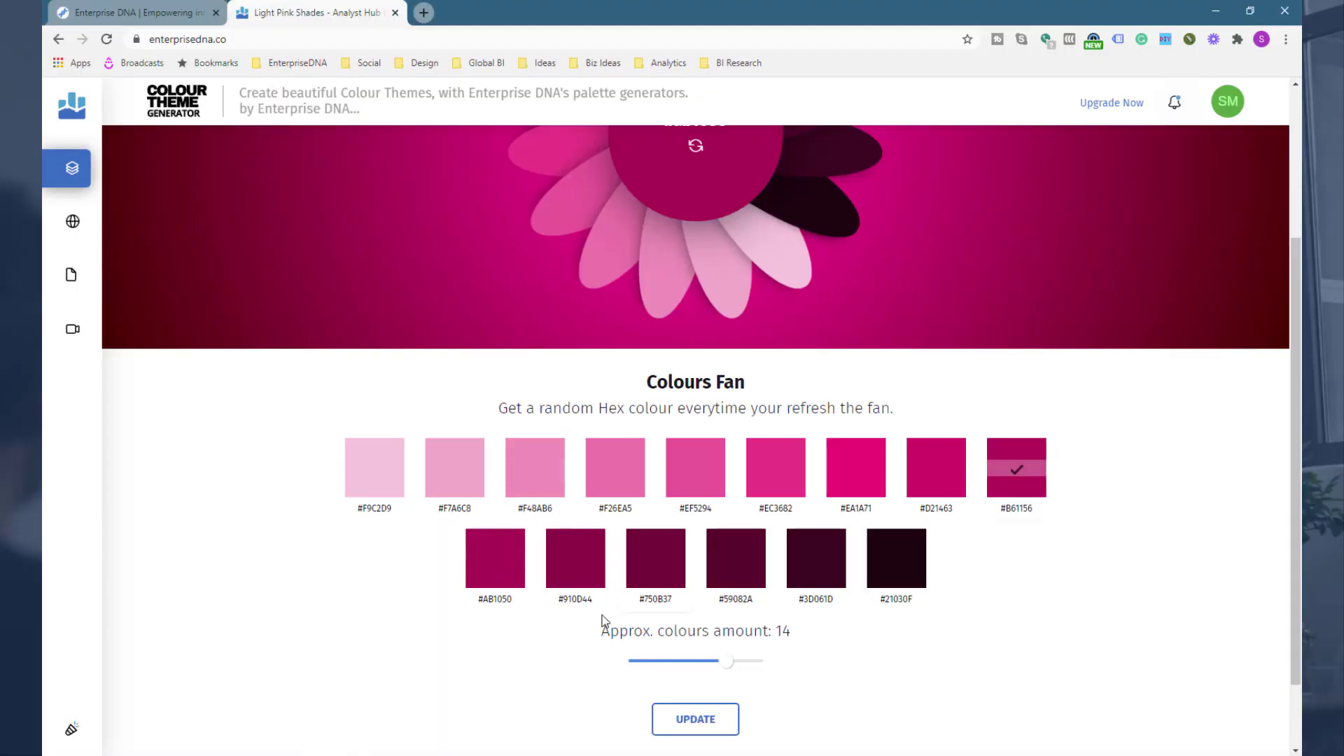
{"action": "key", "text": "alt+Tab"}
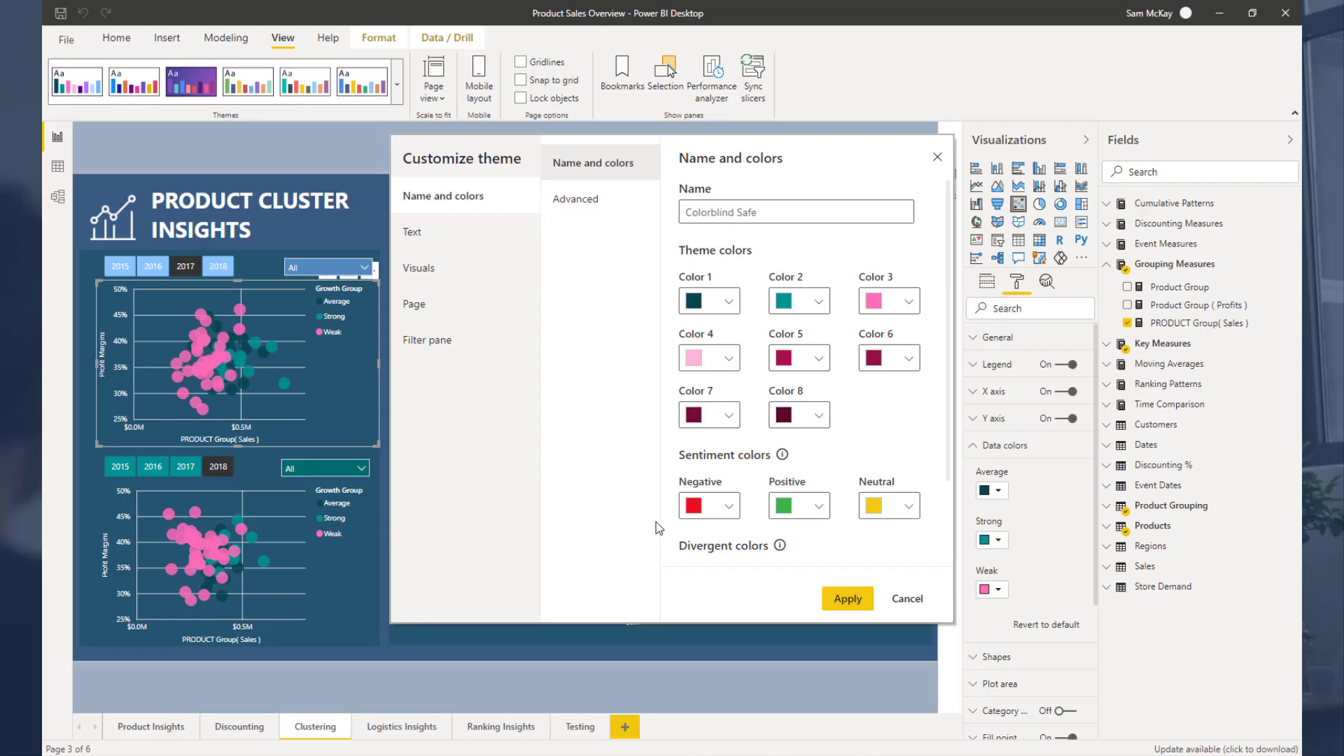
{"action": "left_click", "coordinate": [729, 362]}
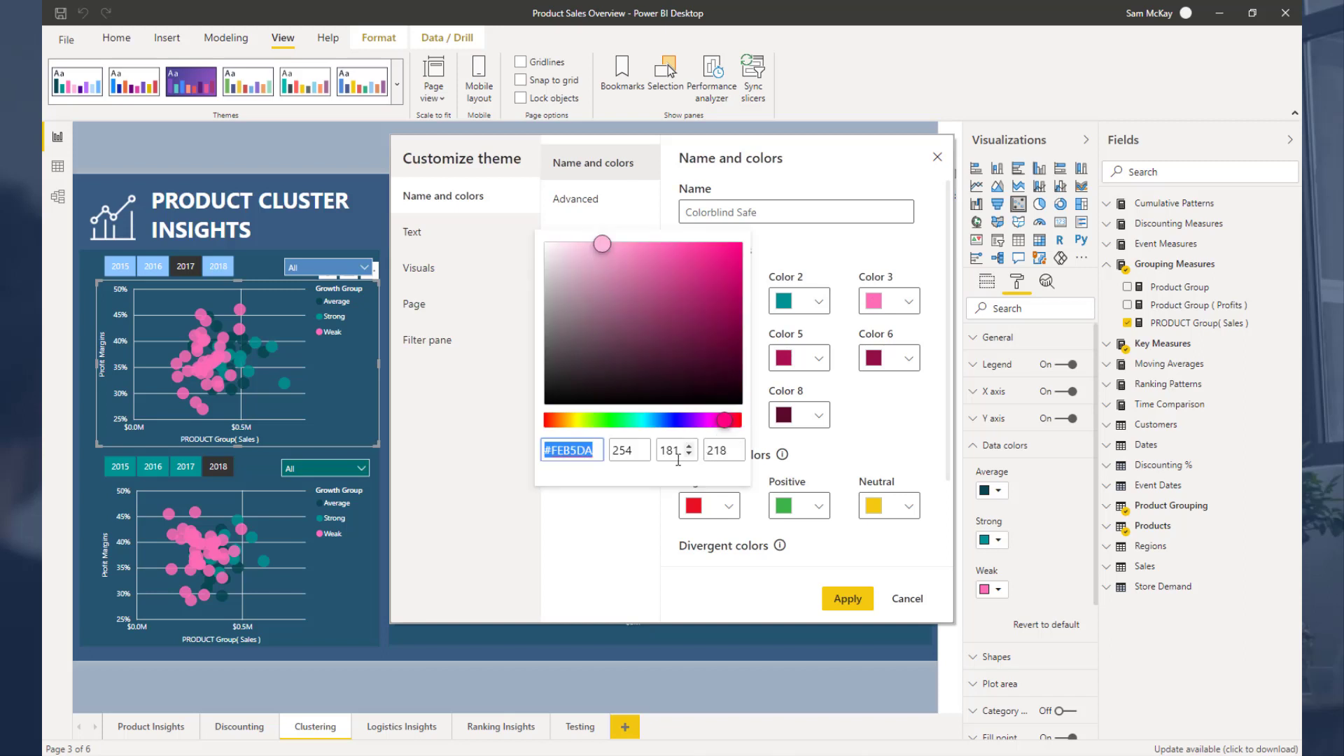
{"action": "type", "text": "#B61156"}
{"action": "key", "text": "Return"}
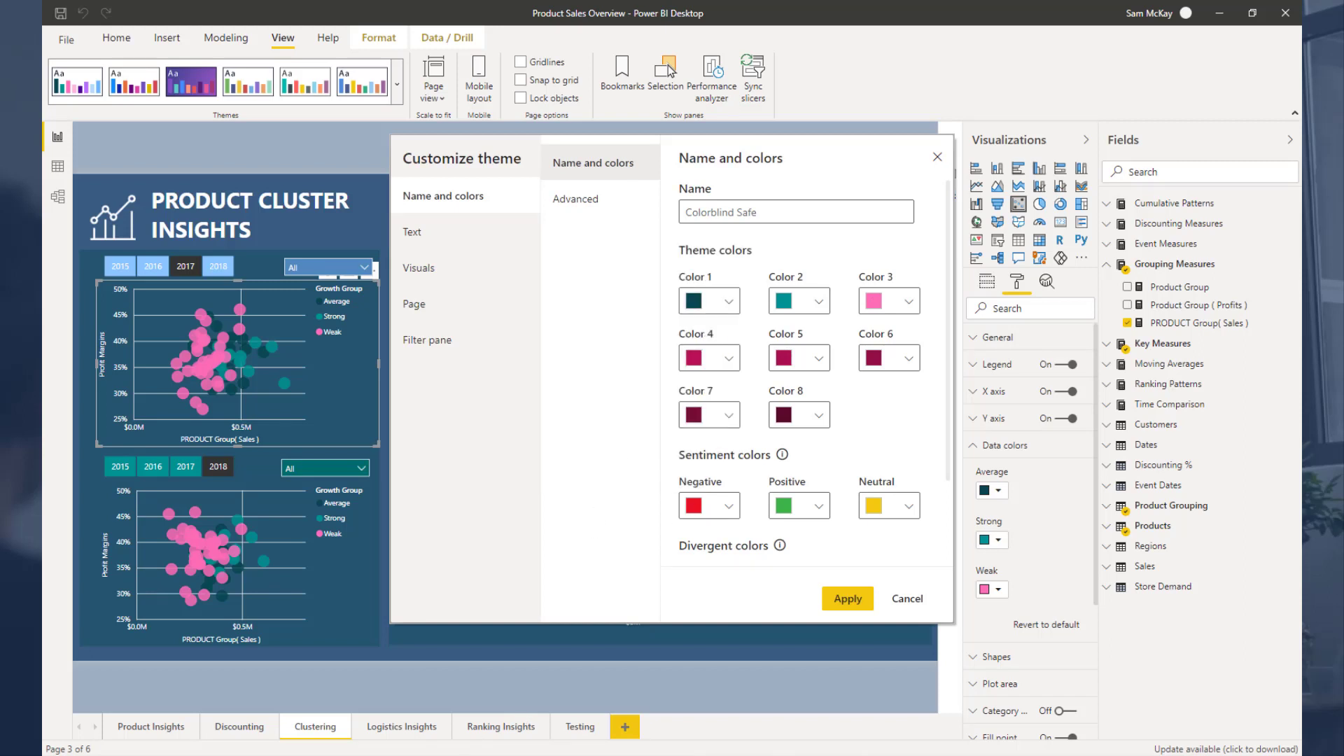
- Copy the shade #D21463 from the Colour Theme Generator palette and set it as theme Color 3 in Power BI Desktop
{"action": "key", "text": "alt+Tab"}
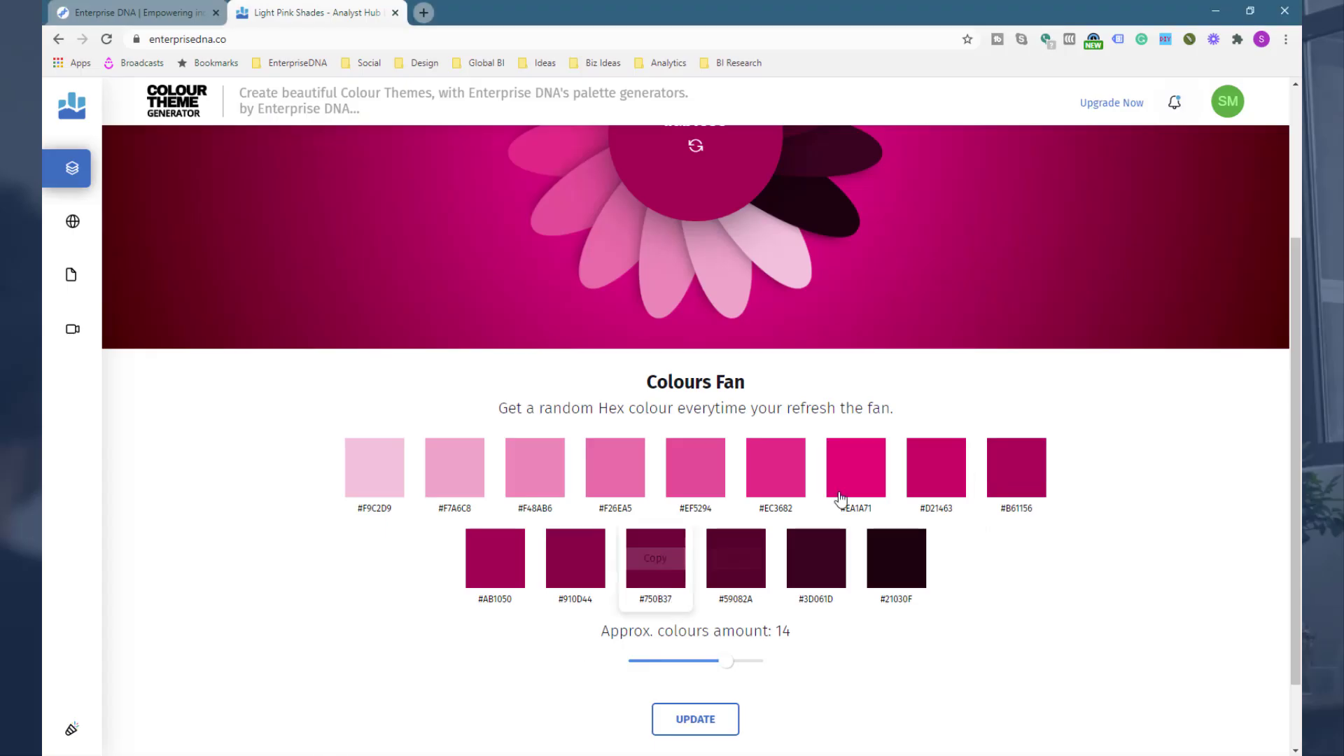
{"action": "left_click", "coordinate": [936, 467]}
{"action": "key", "text": "alt+Tab"}
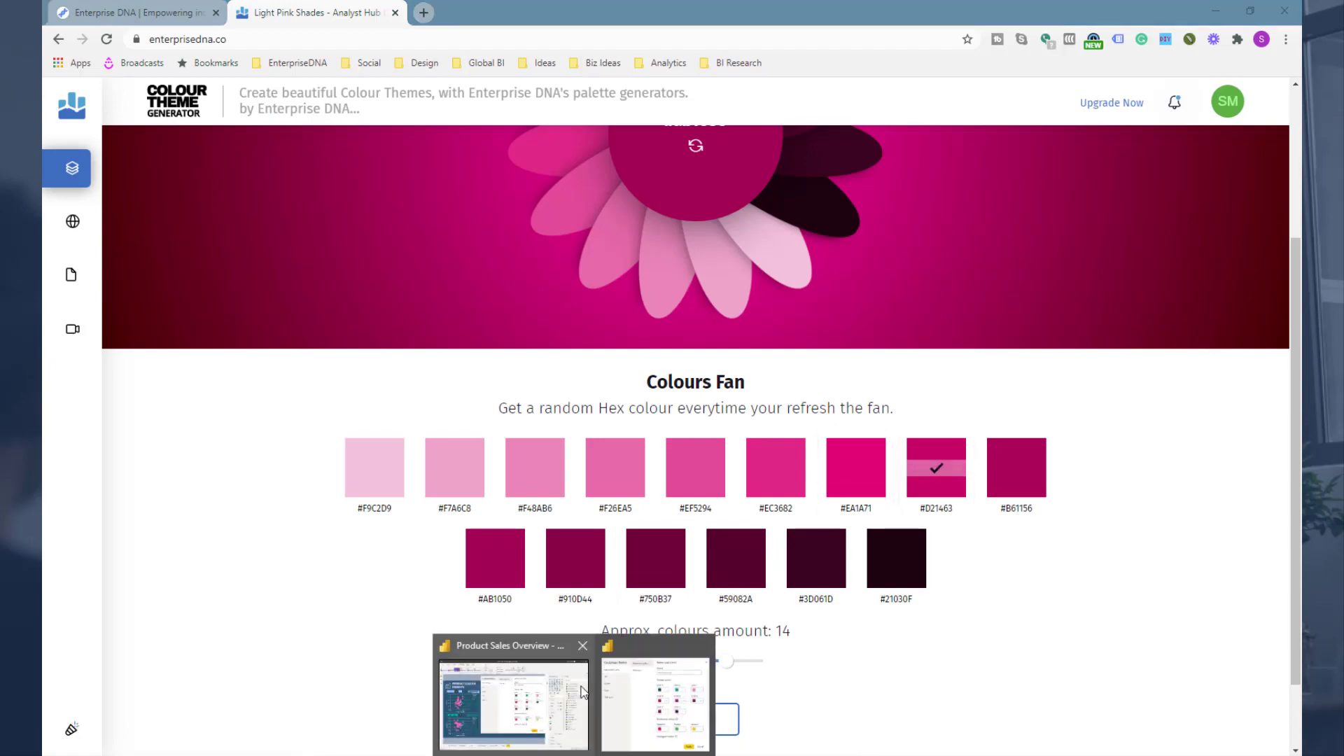
{"action": "left_click", "coordinate": [910, 301]}
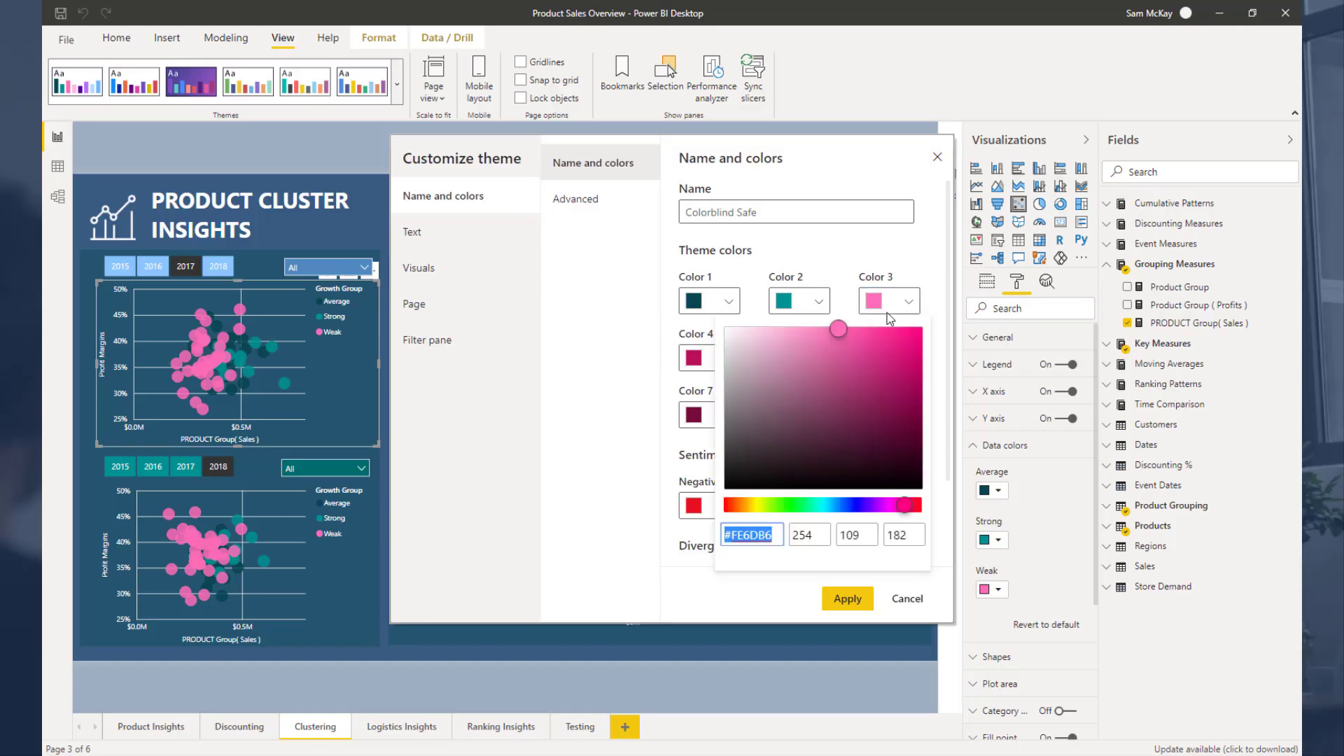
{"action": "type", "text": "#D21463"}
{"action": "left_click", "coordinate": [761, 575]}
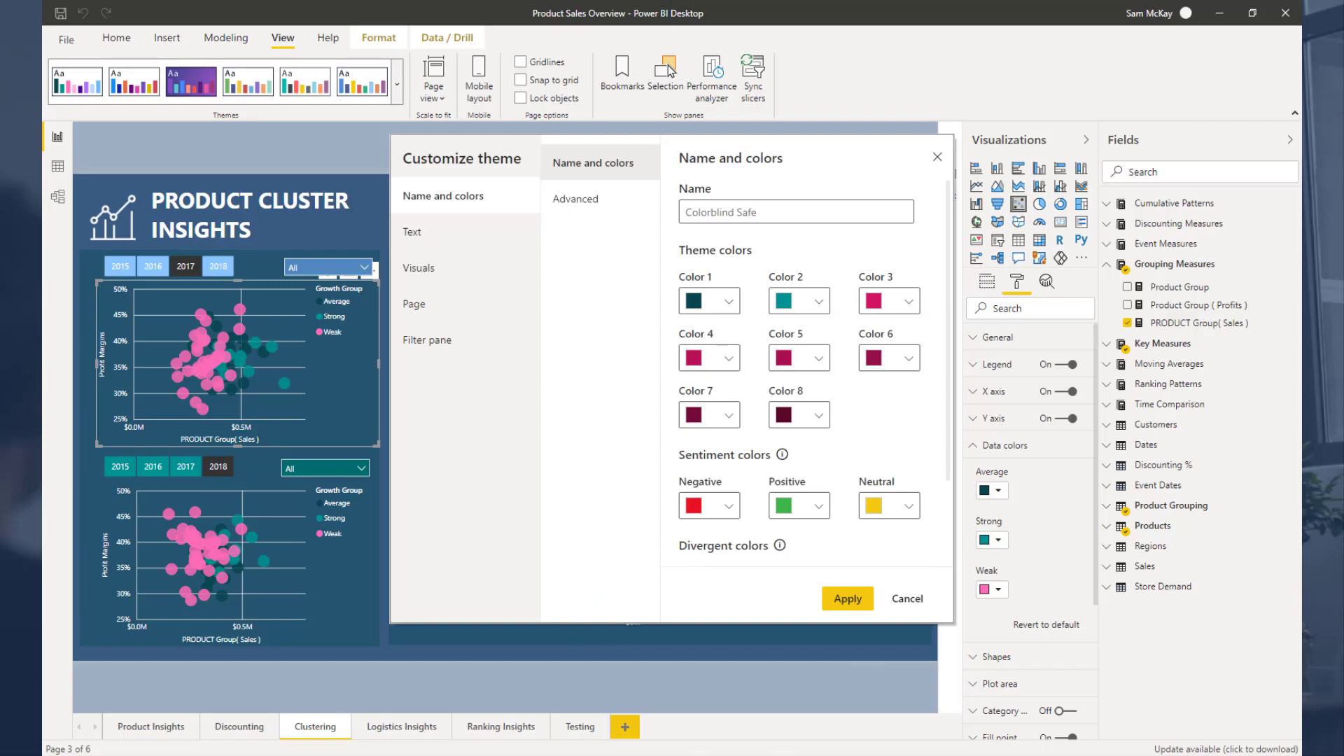
- Copy the shade #EA1A71 from the Colour Theme Generator palette and set it as theme Color 2 in Power BI Desktop
{"action": "key", "text": "alt+Tab"}
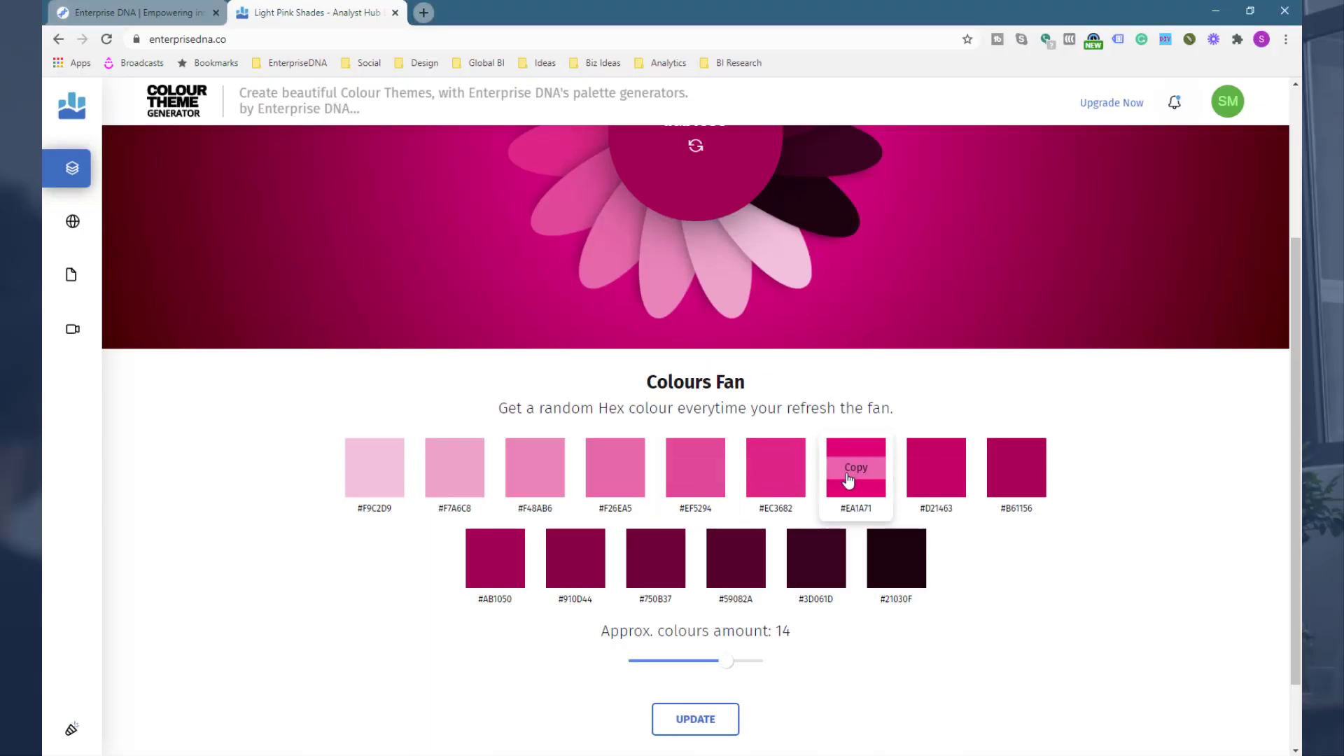
{"action": "left_click", "coordinate": [855, 467]}
{"action": "key", "text": "alt+Tab"}
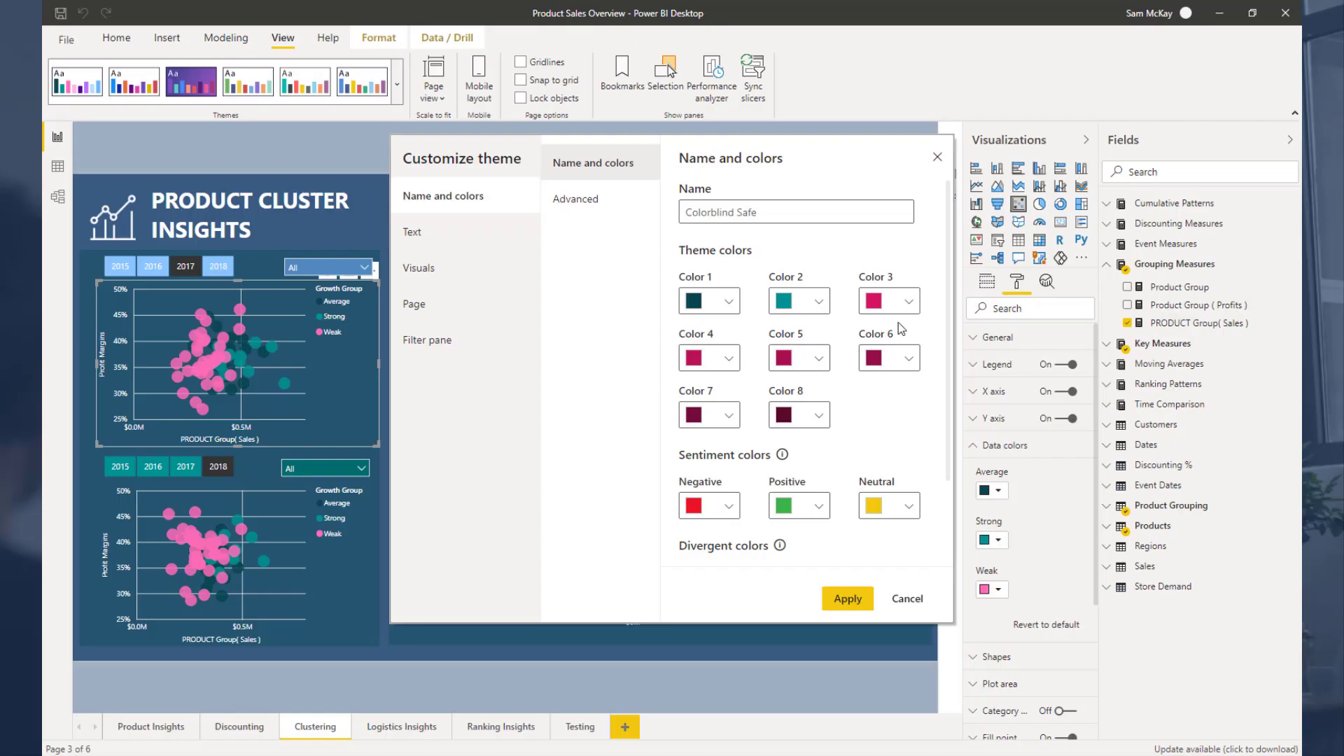
{"action": "left_click", "coordinate": [812, 313]}
{"action": "type", "text": "#EA1A71"}
{"action": "left_click", "coordinate": [687, 641]}
- Copy the shade #EC3682 from the Colour Theme Generator palette, set it as theme Color 1 in Power BI Desktop and apply the theme
{"action": "key", "text": "alt+Tab"}
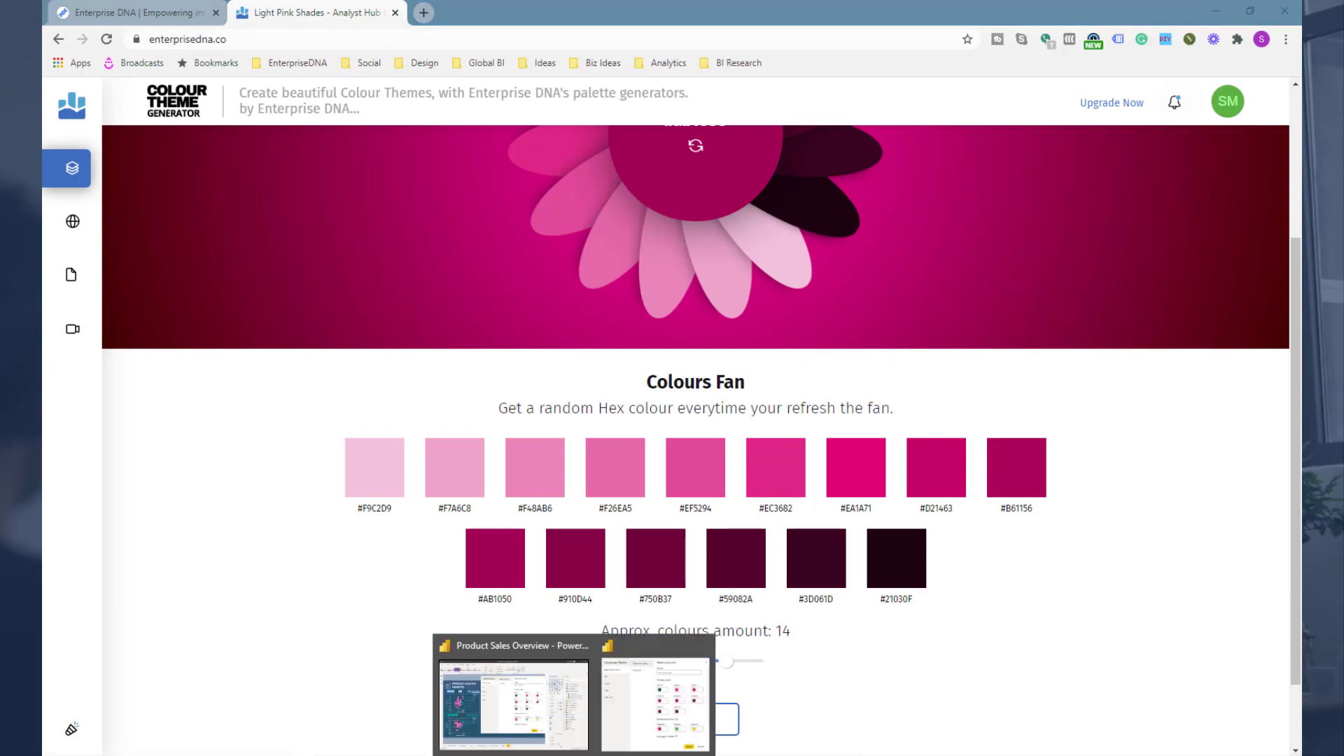
{"action": "left_click", "coordinate": [540, 720]}
{"action": "left_click", "coordinate": [721, 301]}
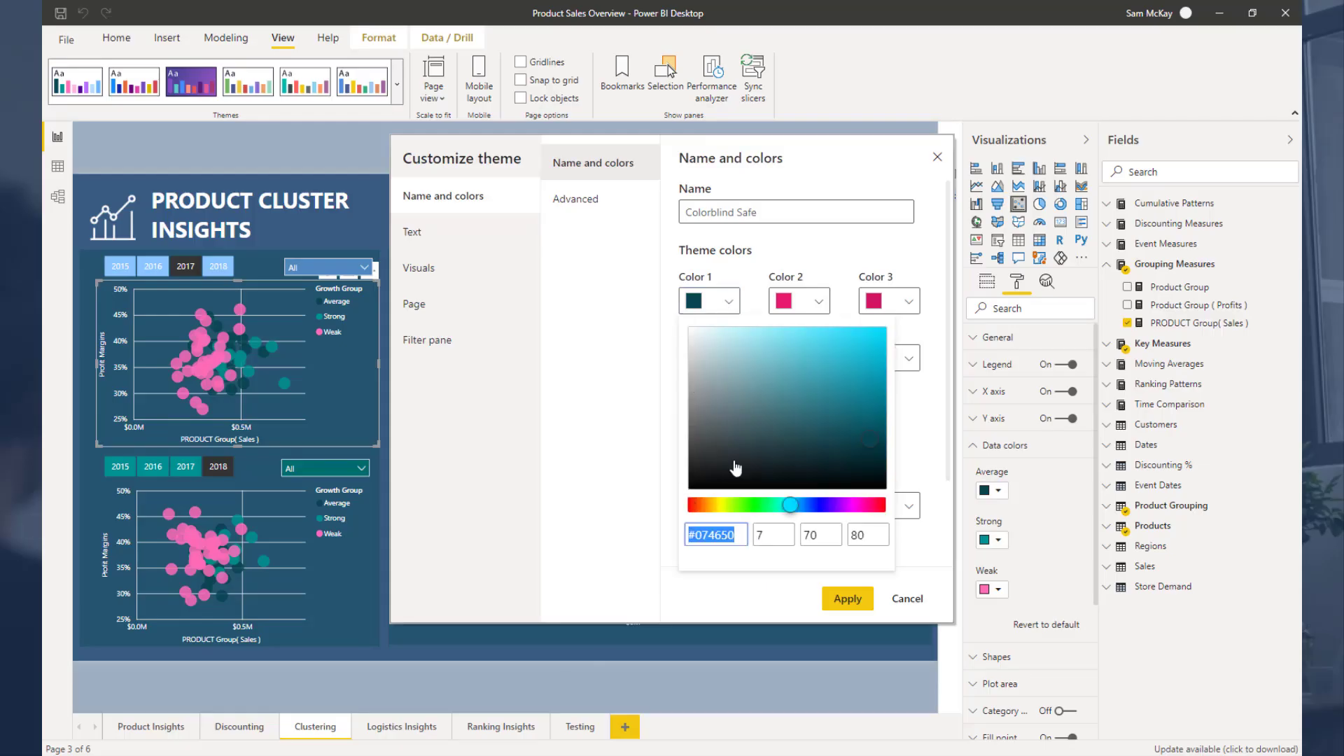
{"action": "type", "text": "#EC3682"}
{"action": "key", "text": "Return"}
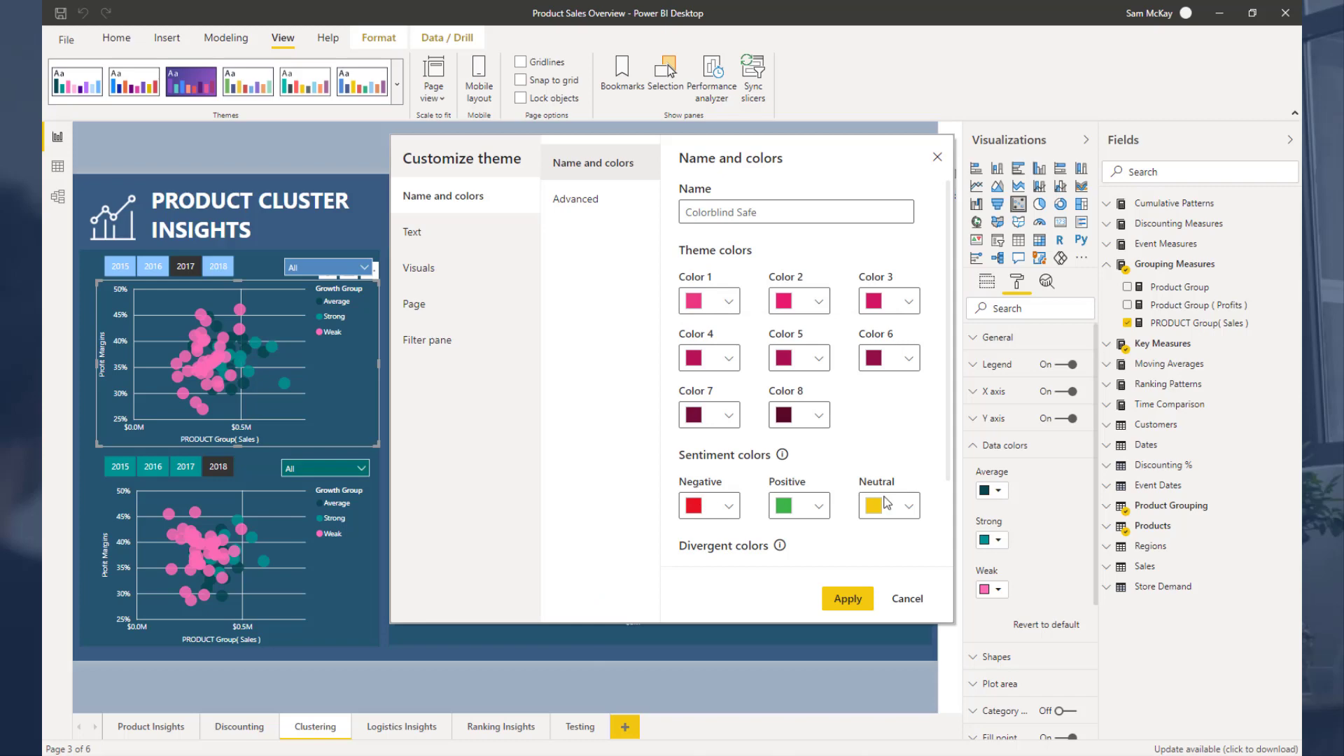
{"action": "left_click", "coordinate": [847, 601]}
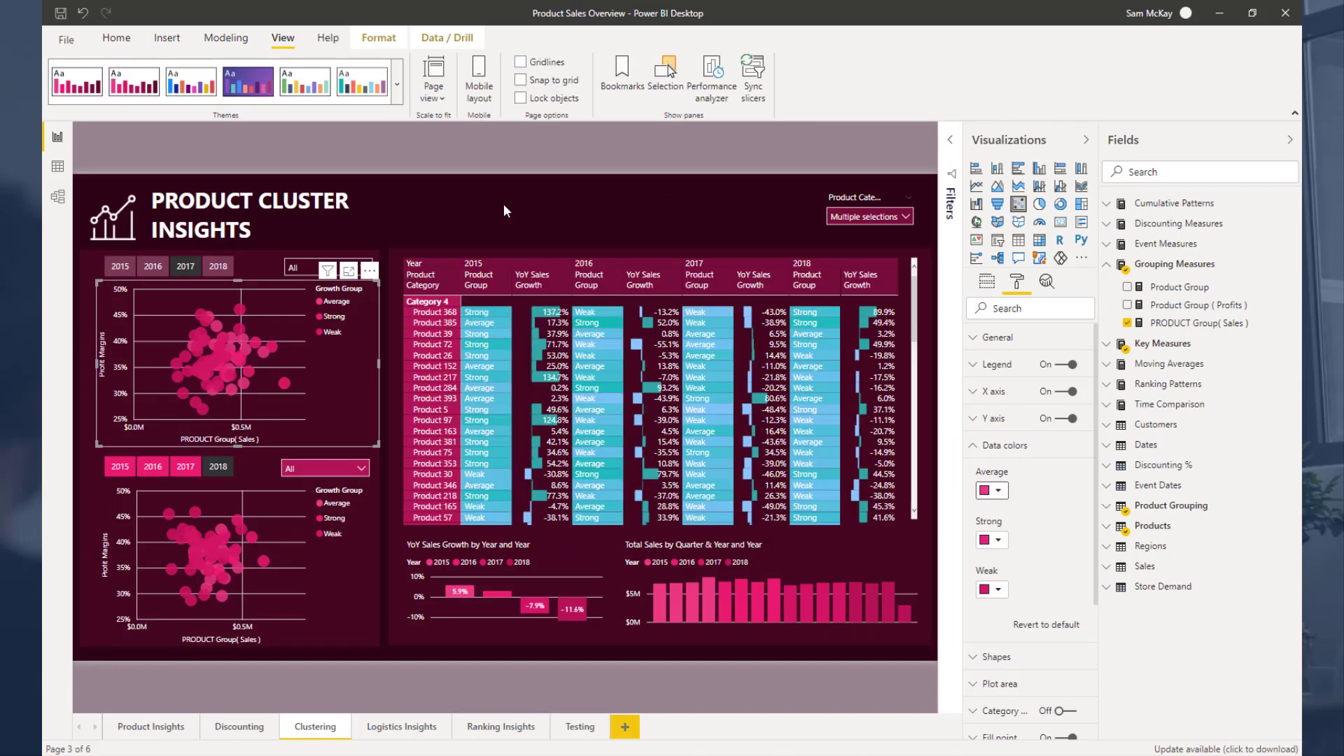
{"action": "left_click", "coordinate": [619, 230]}
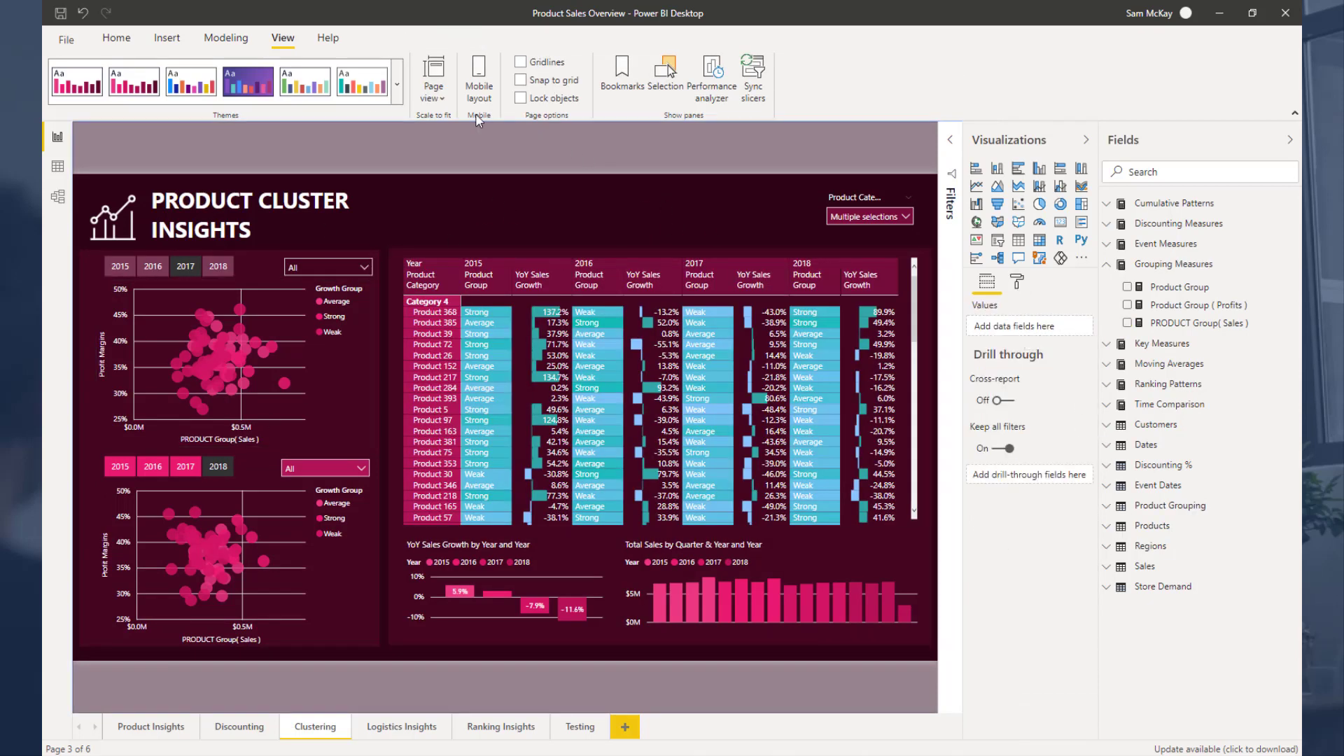
- Save the report's current theme as a JSON file named New Light Pink Theme in the High Level Analytics wPower BI folder
{"action": "left_click", "coordinate": [397, 84]}
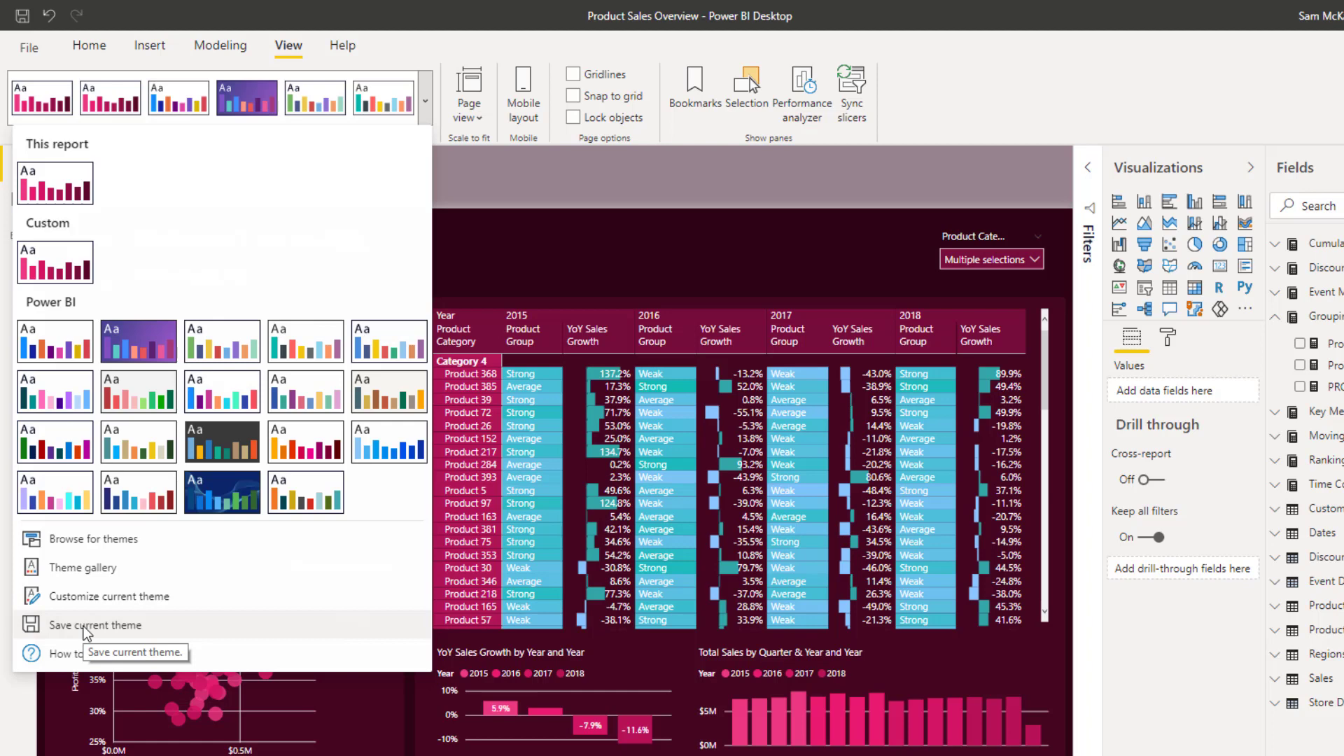
{"action": "left_click", "coordinate": [83, 626]}
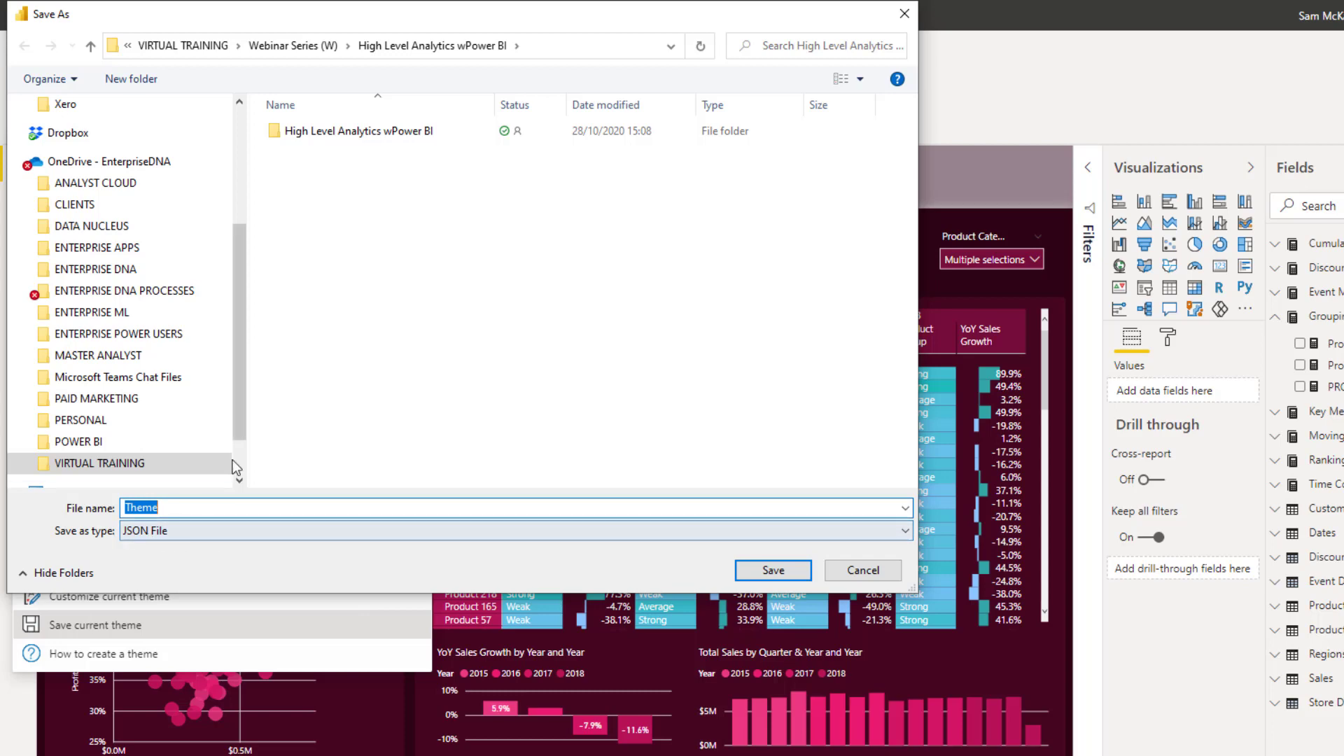
{"action": "scroll", "coordinate": [241, 322], "scroll_direction": "down", "scroll_amount": 2}
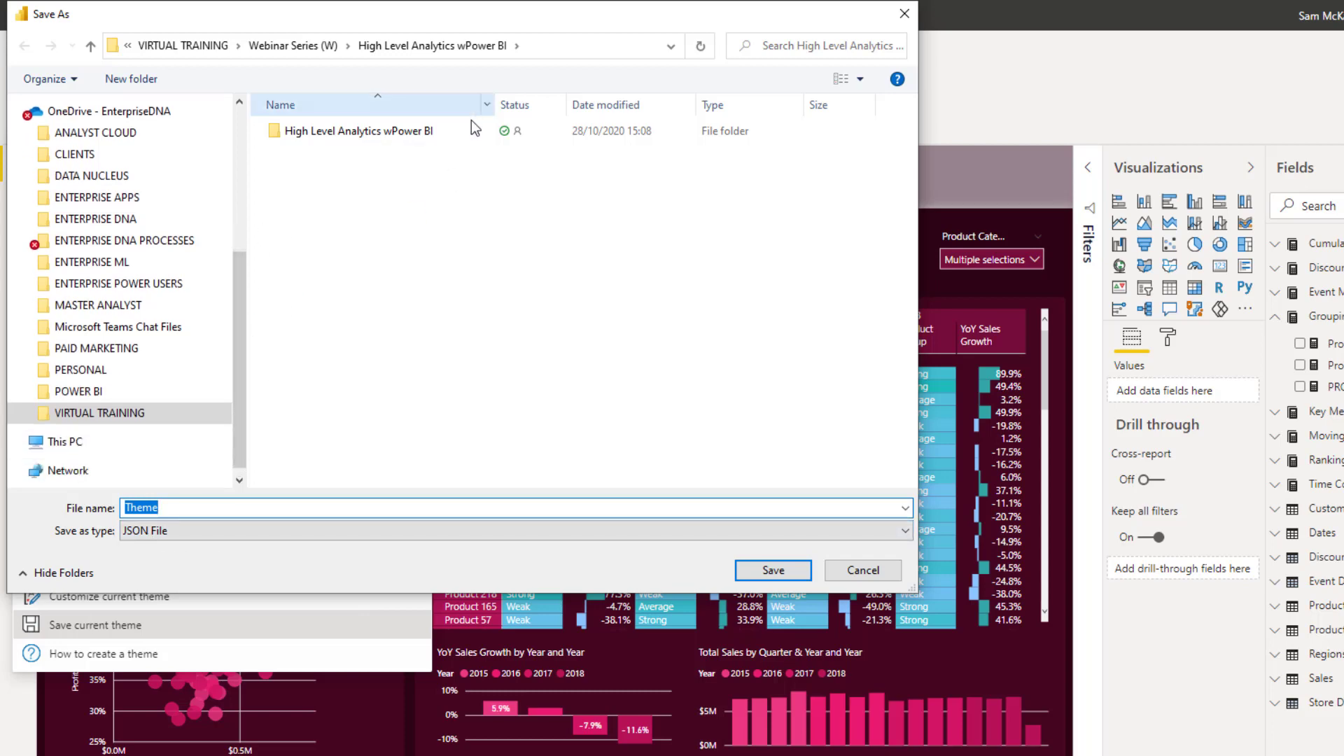
{"action": "left_click", "coordinate": [432, 229]}
{"action": "left_click", "coordinate": [275, 519]}
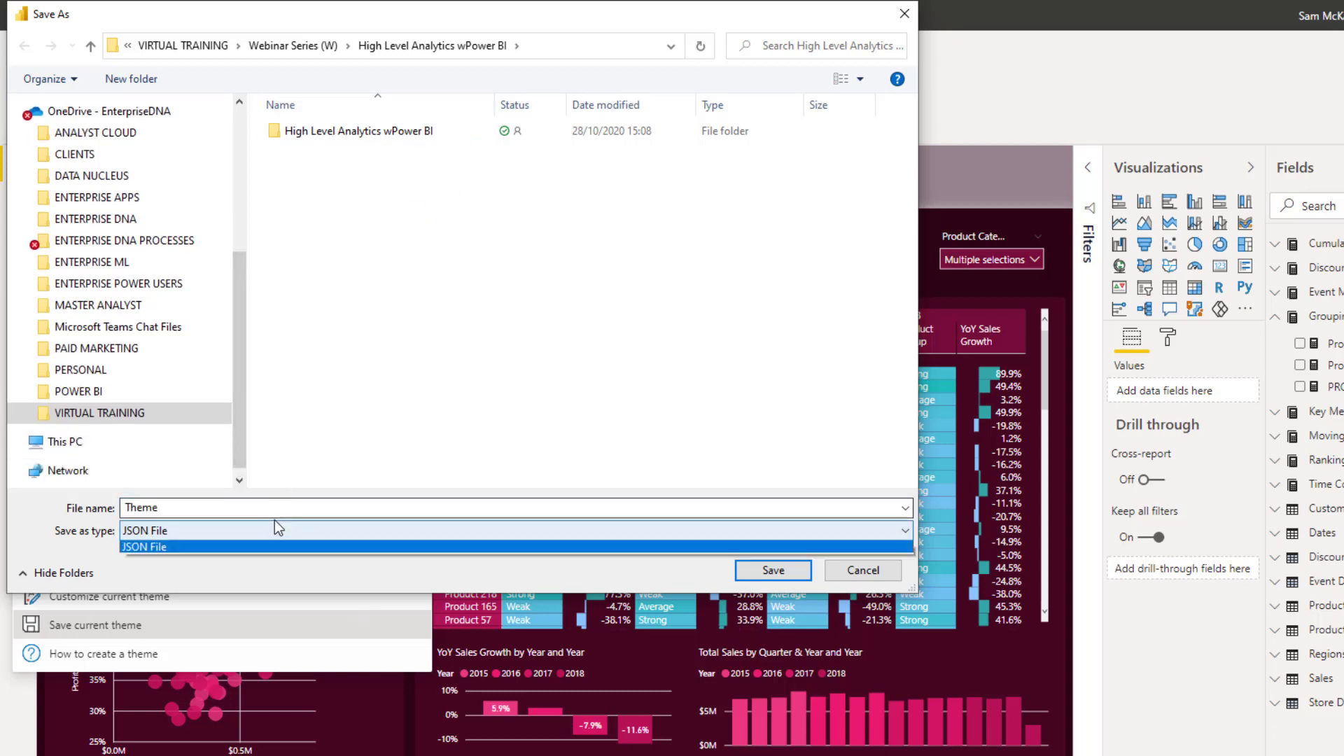
{"action": "left_click", "coordinate": [270, 508]}
{"action": "type", "text": "New Light Pi"}
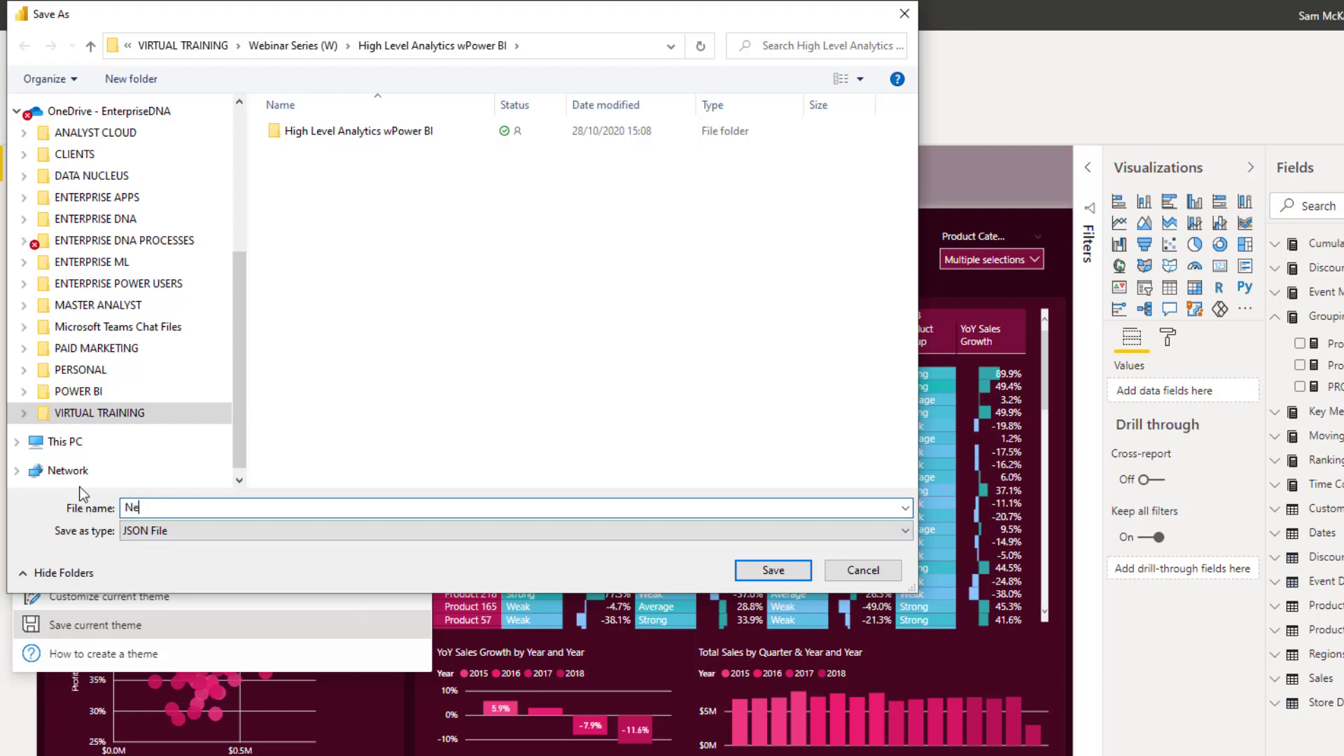
{"action": "type", "text": "nk Theme"}
{"action": "key", "text": "Return"}
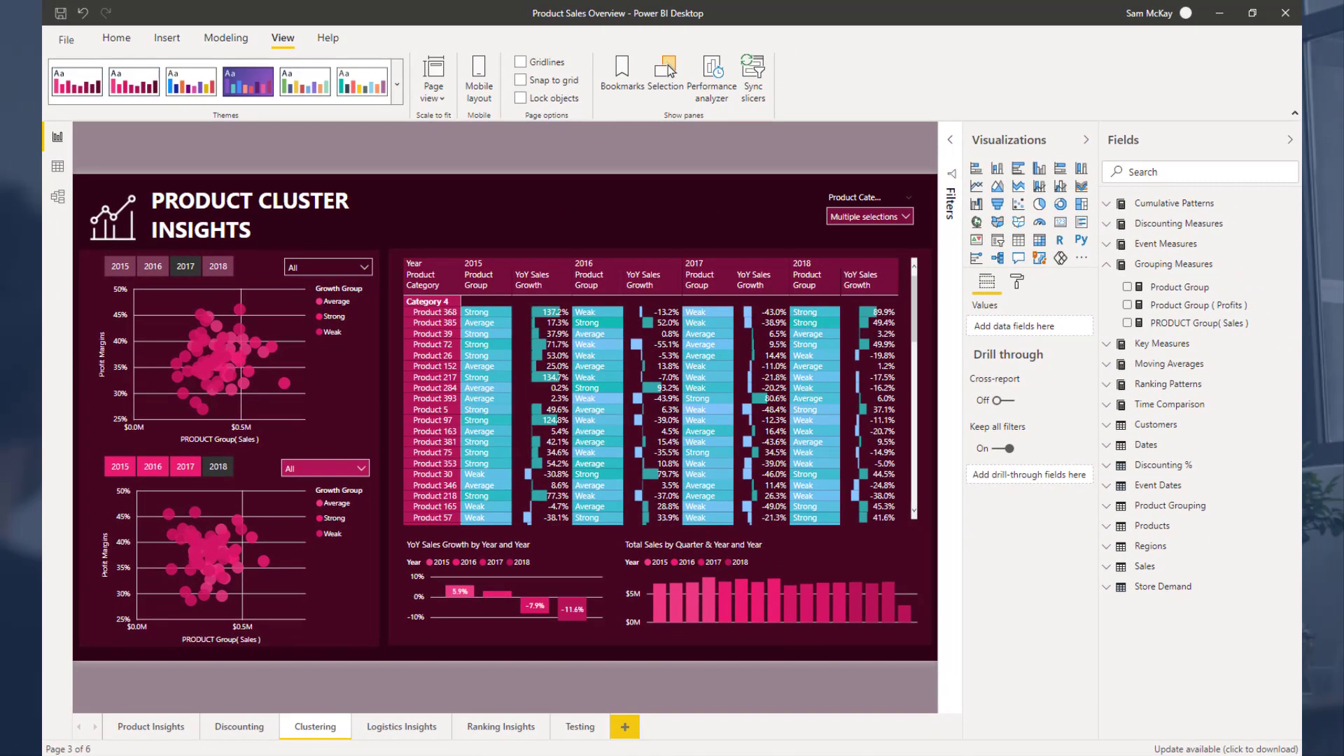
- Switch to the Colour Theme Generator and upload the HR Consultation Insights - Image file to its Image to Colours generator
{"action": "key", "text": "alt+Tab"}
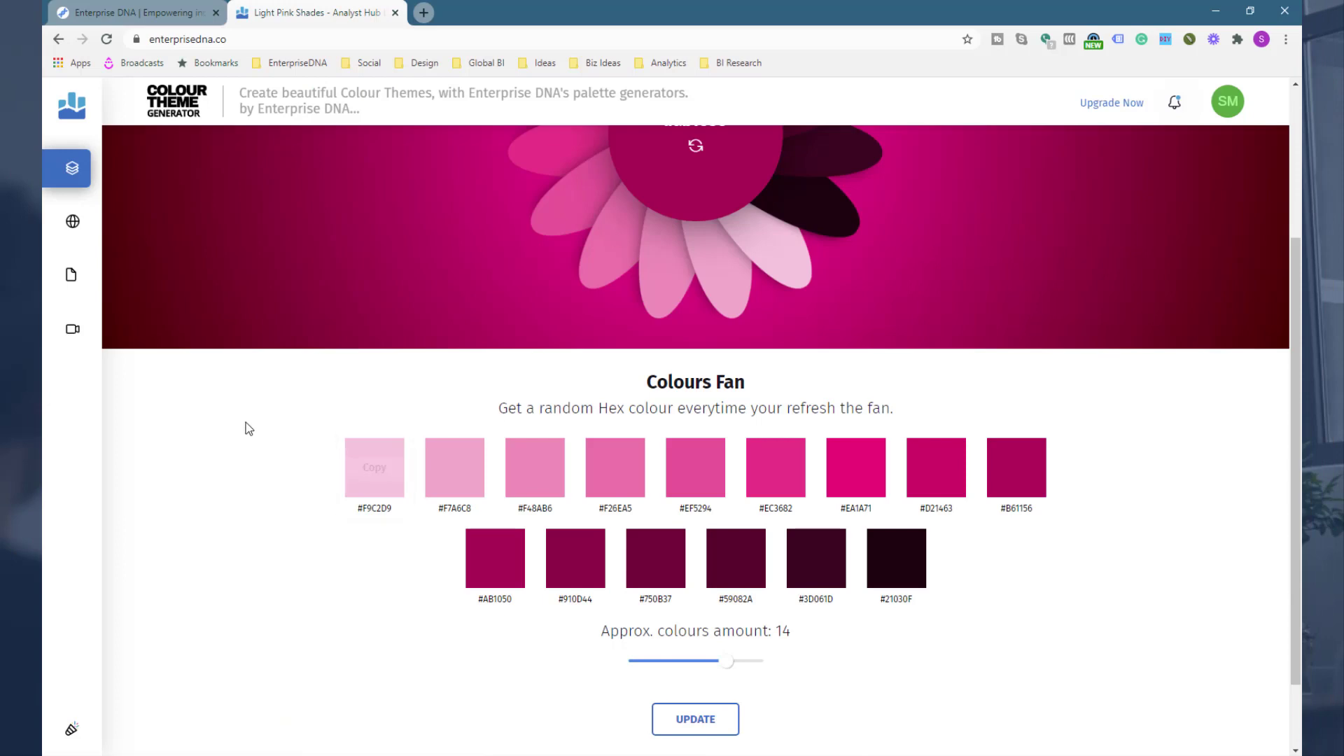
{"action": "scroll", "coordinate": [246, 422], "scroll_direction": "up", "scroll_amount": 3}
{"action": "scroll", "coordinate": [493, 415], "scroll_direction": "down", "scroll_amount": 3}
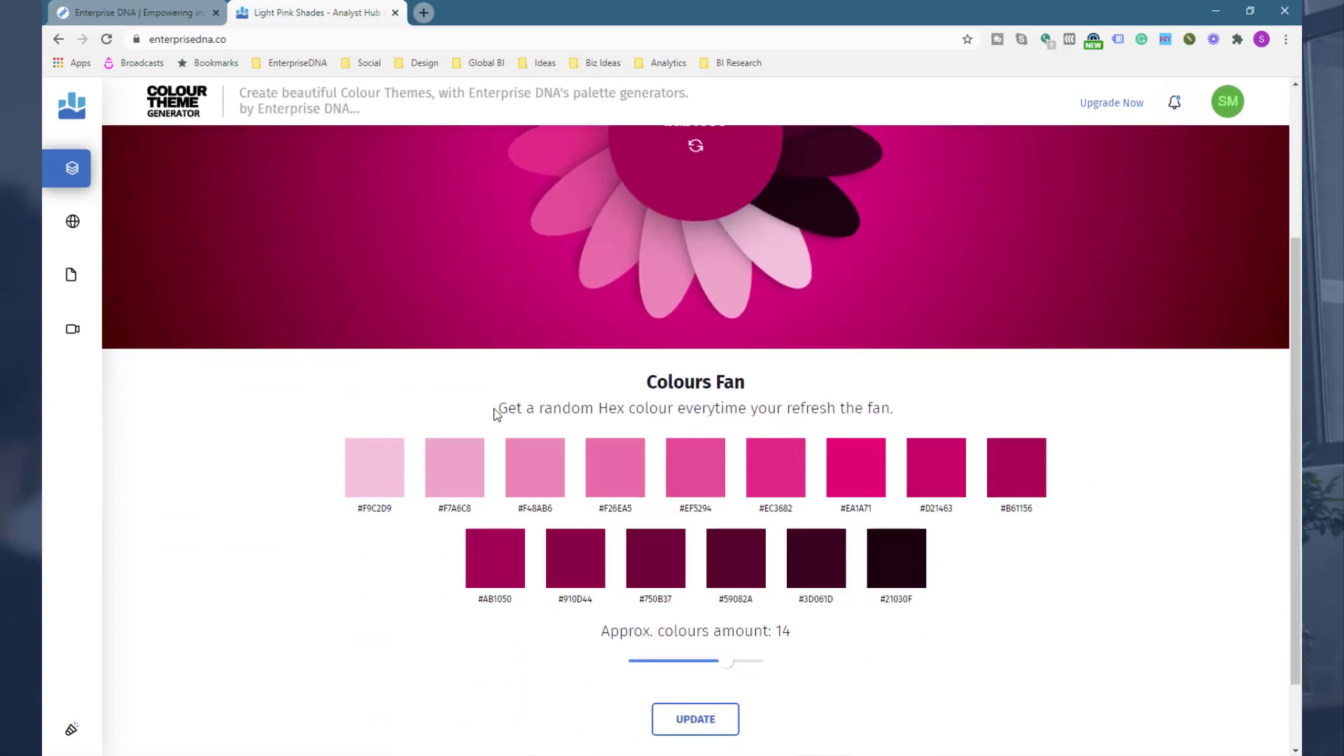
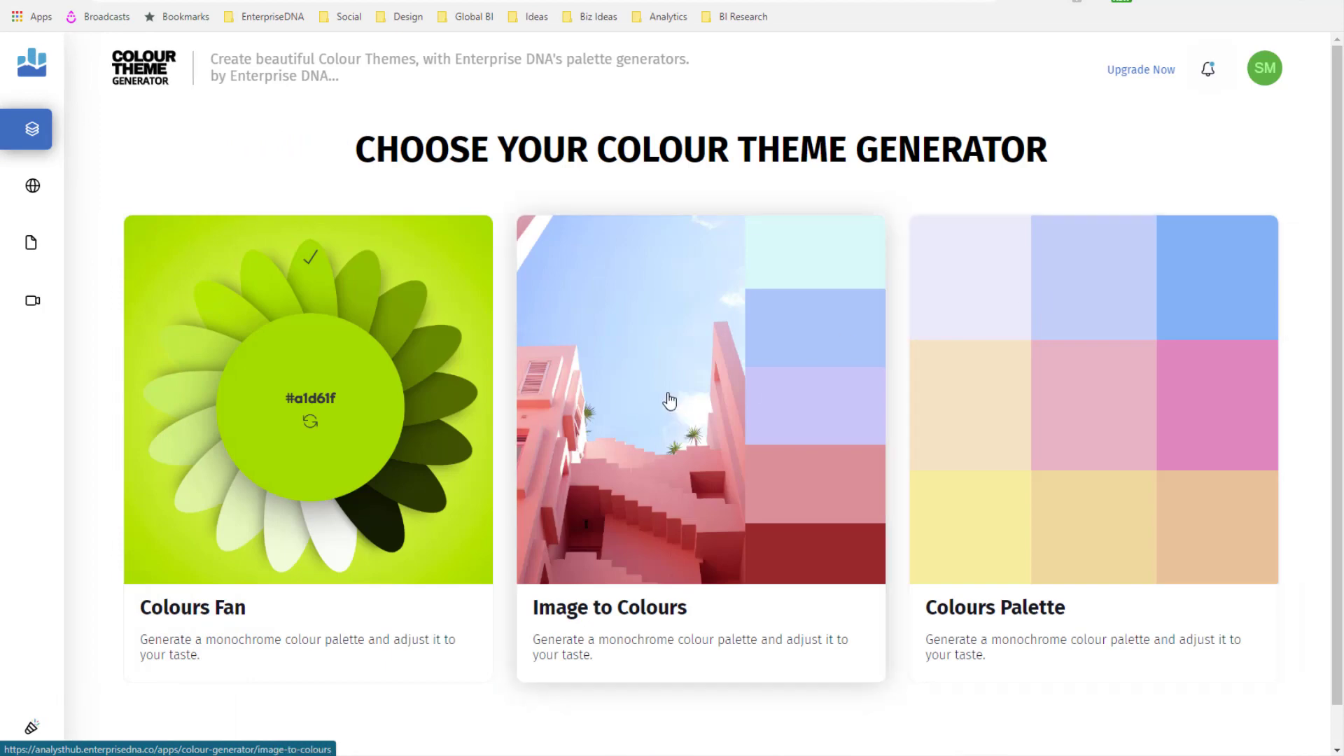
{"action": "left_click", "coordinate": [683, 432]}
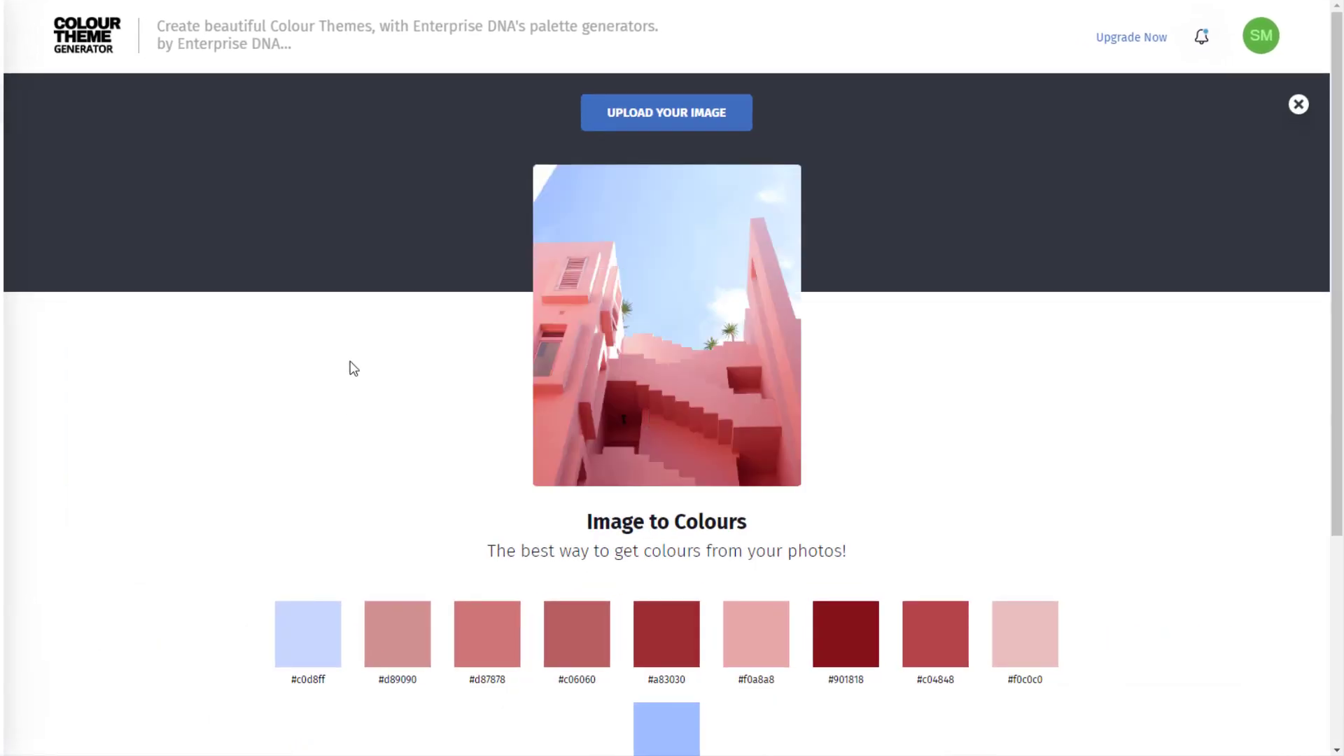
{"action": "left_click", "coordinate": [718, 112]}
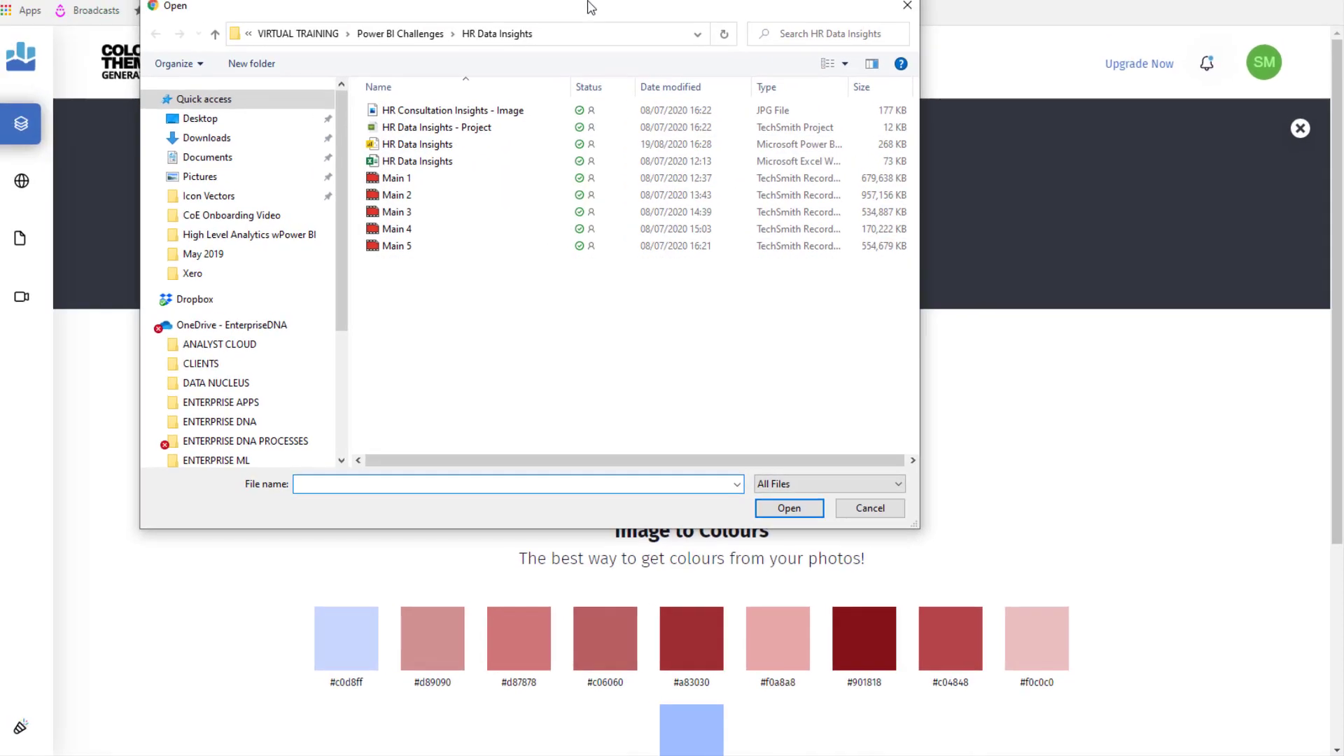
{"action": "left_click_drag", "start_coordinate": [576, 19], "coordinate": [704, 106]}
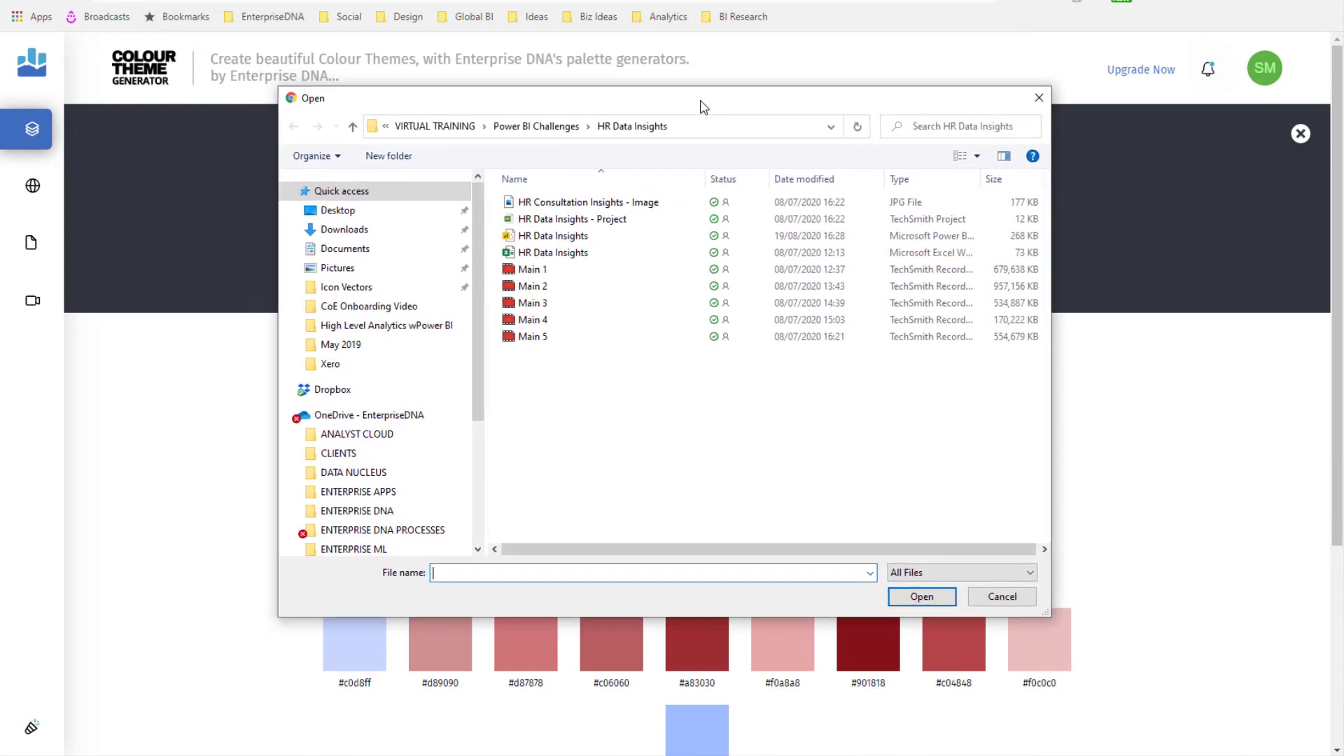
{"action": "double_click", "coordinate": [534, 204]}
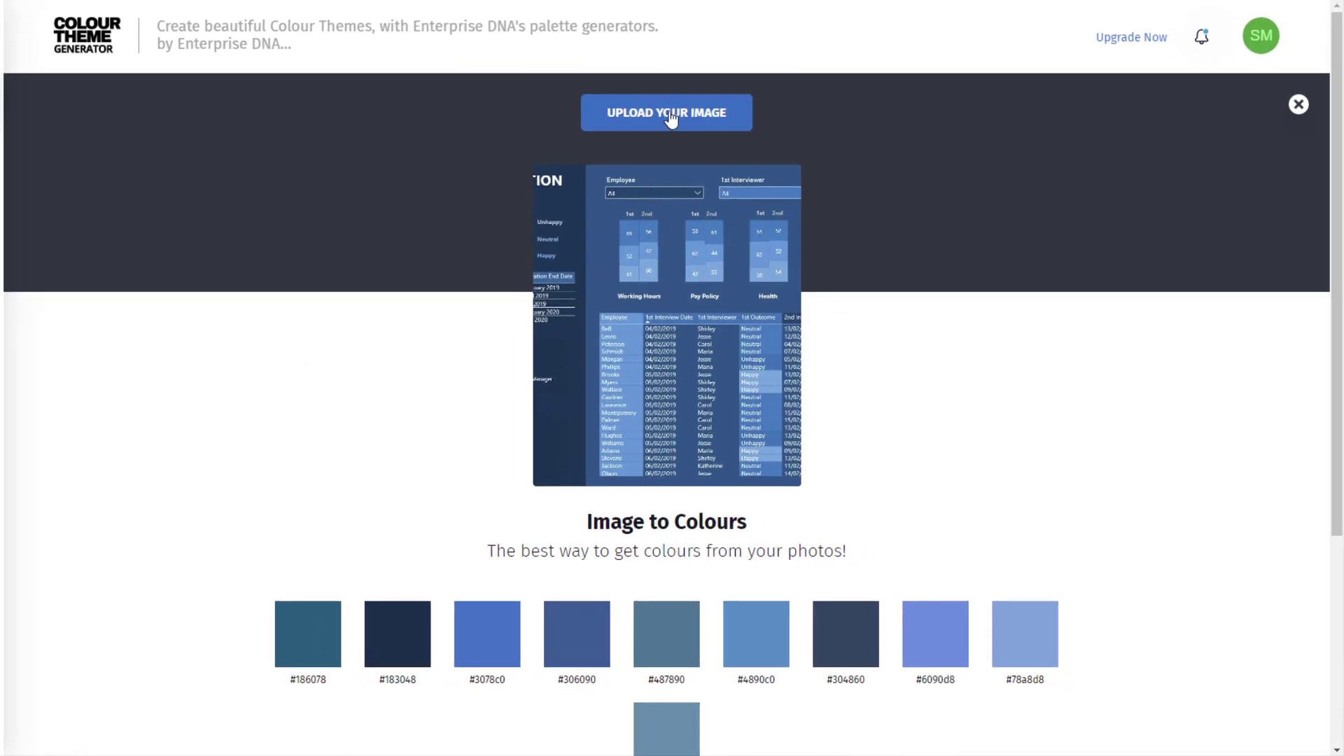
- Set the colours amount of the image-based palette to 13 and compare the shades with the uploaded image
{"action": "scroll", "coordinate": [402, 343], "scroll_direction": "down", "scroll_amount": 4}
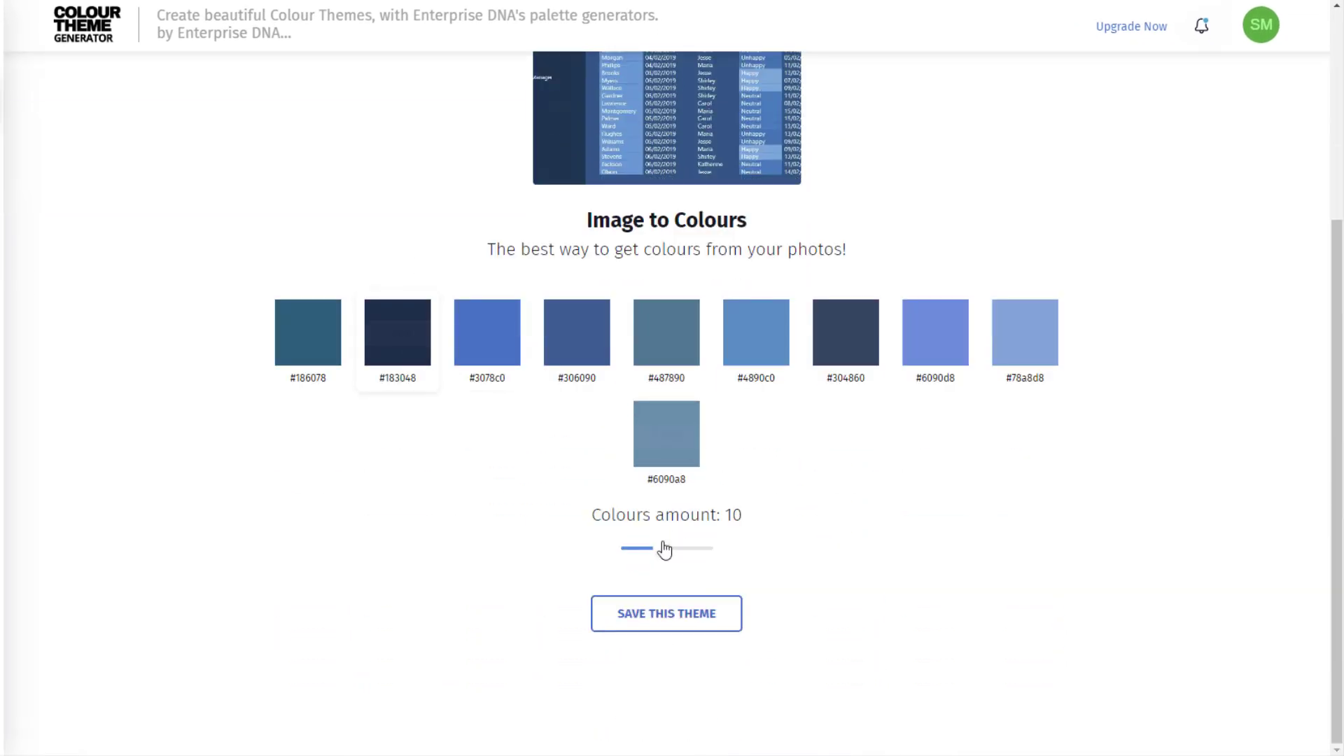
{"action": "left_click_drag", "start_coordinate": [656, 552], "coordinate": [671, 552]}
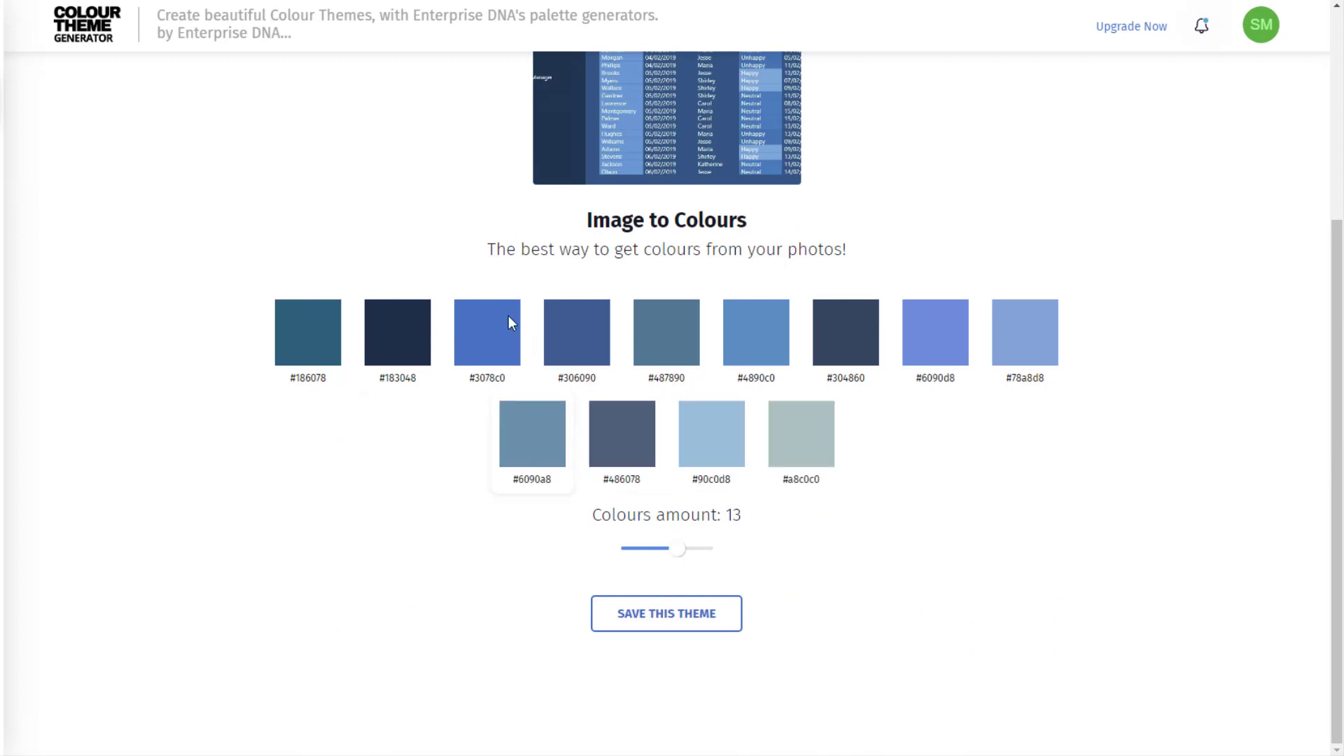
{"action": "scroll", "coordinate": [877, 296], "scroll_direction": "up", "scroll_amount": 2}
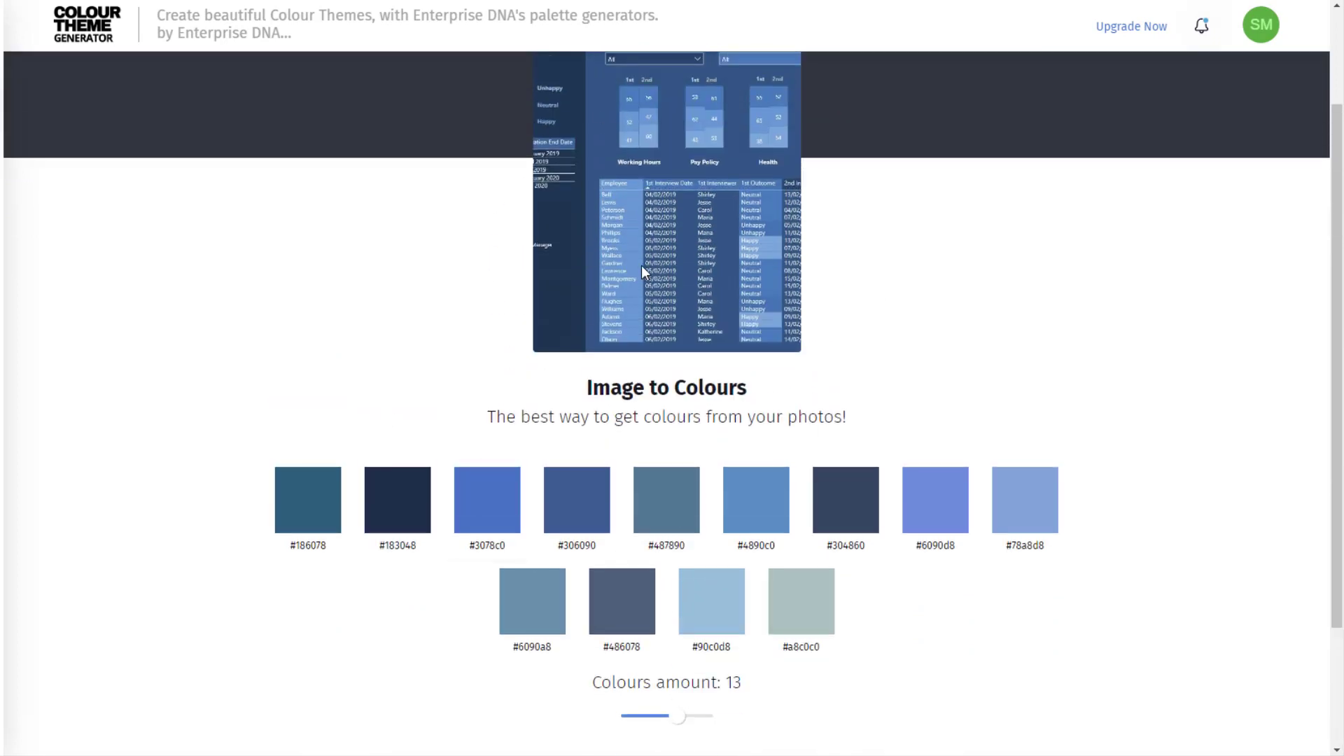
{"action": "scroll", "coordinate": [683, 154], "scroll_direction": "up", "scroll_amount": 1}
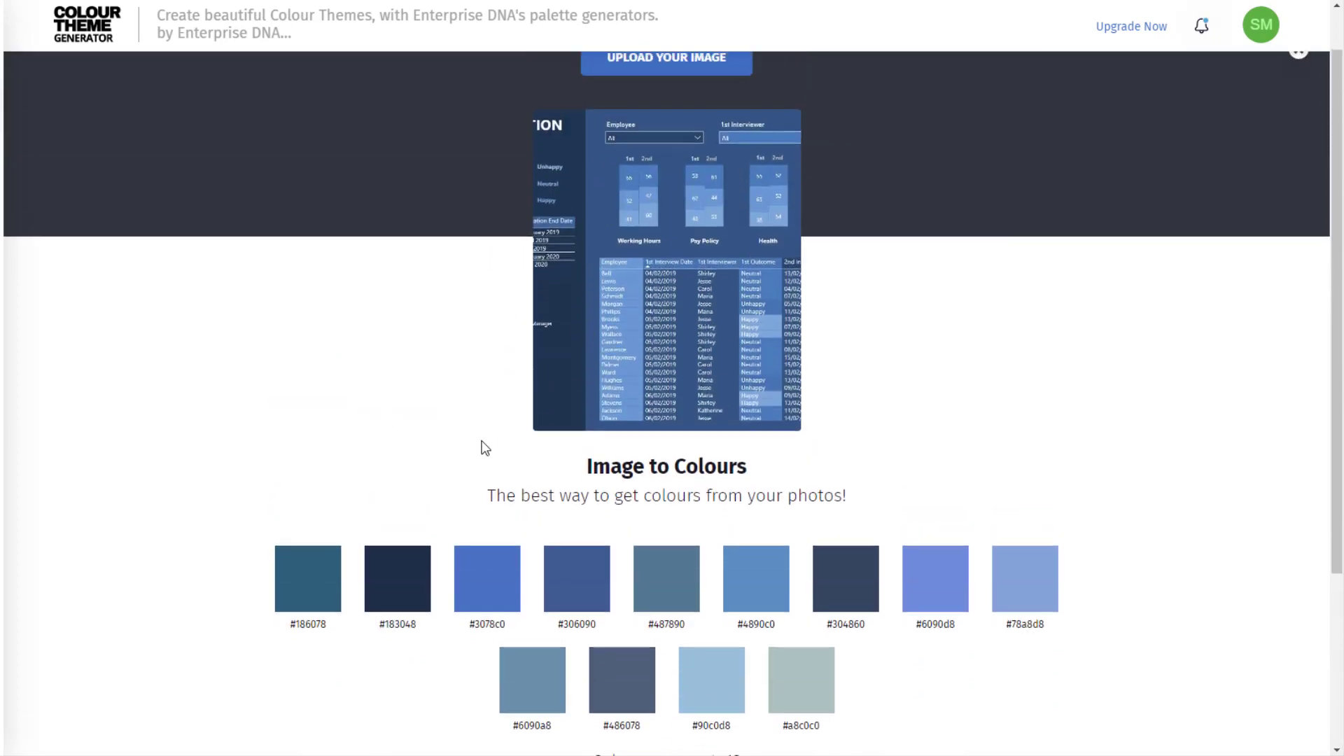
- Save the image-based theme as a document named Blue and Grey shades, shared as a community document
{"action": "scroll", "coordinate": [546, 560], "scroll_direction": "down", "scroll_amount": 2}
{"action": "left_click", "coordinate": [648, 703]}
{"action": "left_click", "coordinate": [588, 319]}
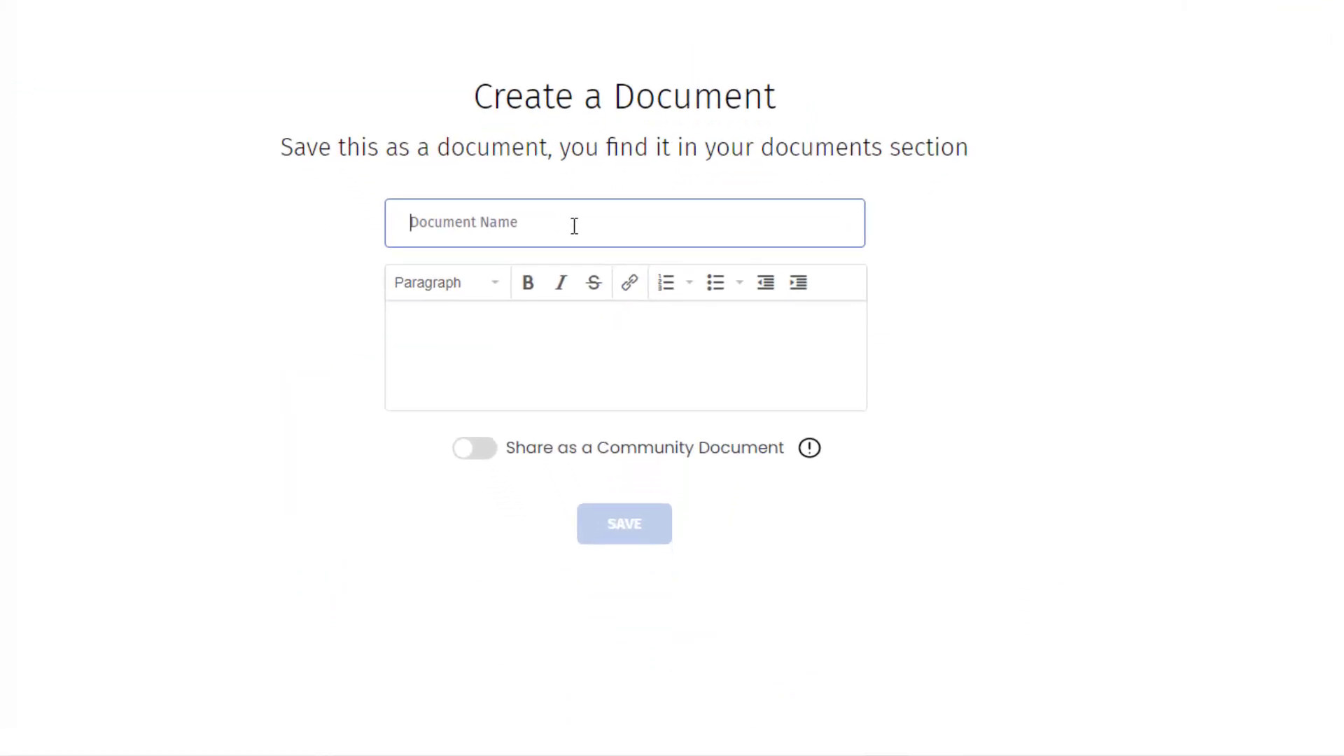
{"action": "type", "text": "Blue and Grey shades"}
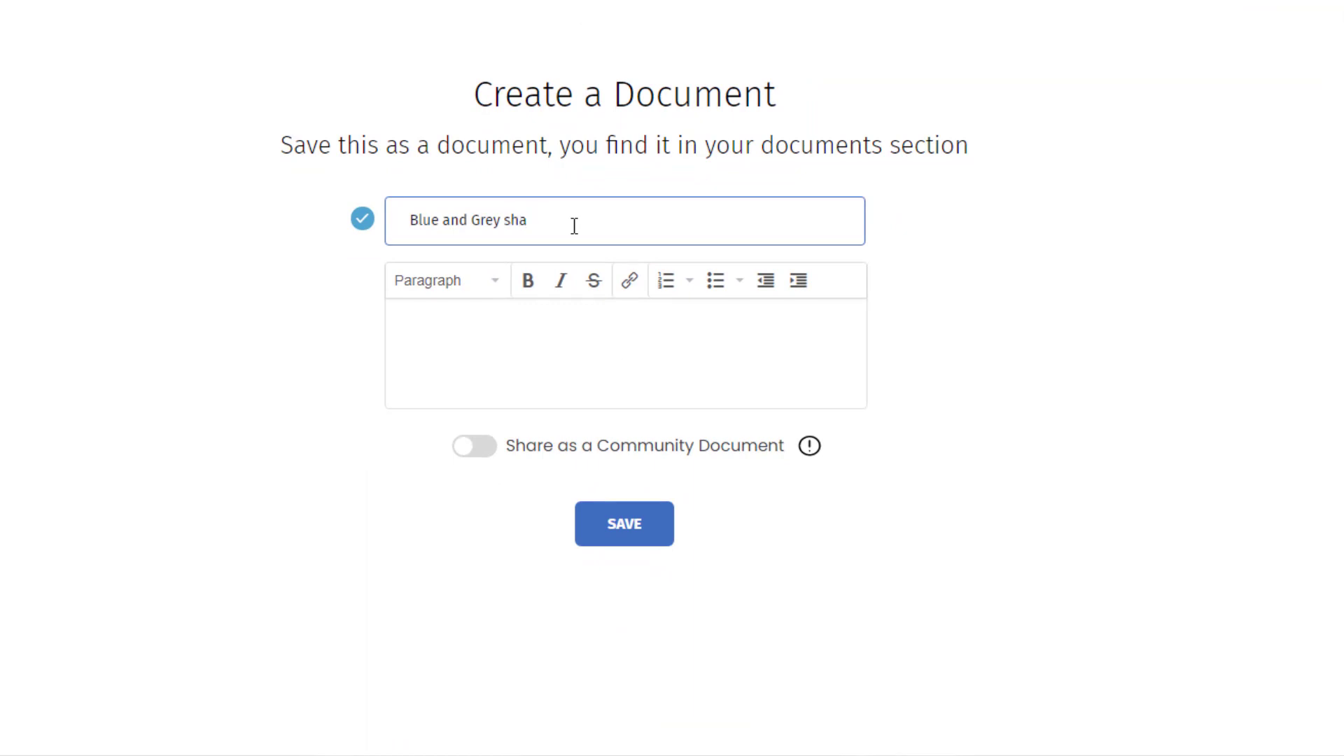
{"action": "left_click", "coordinate": [493, 455]}
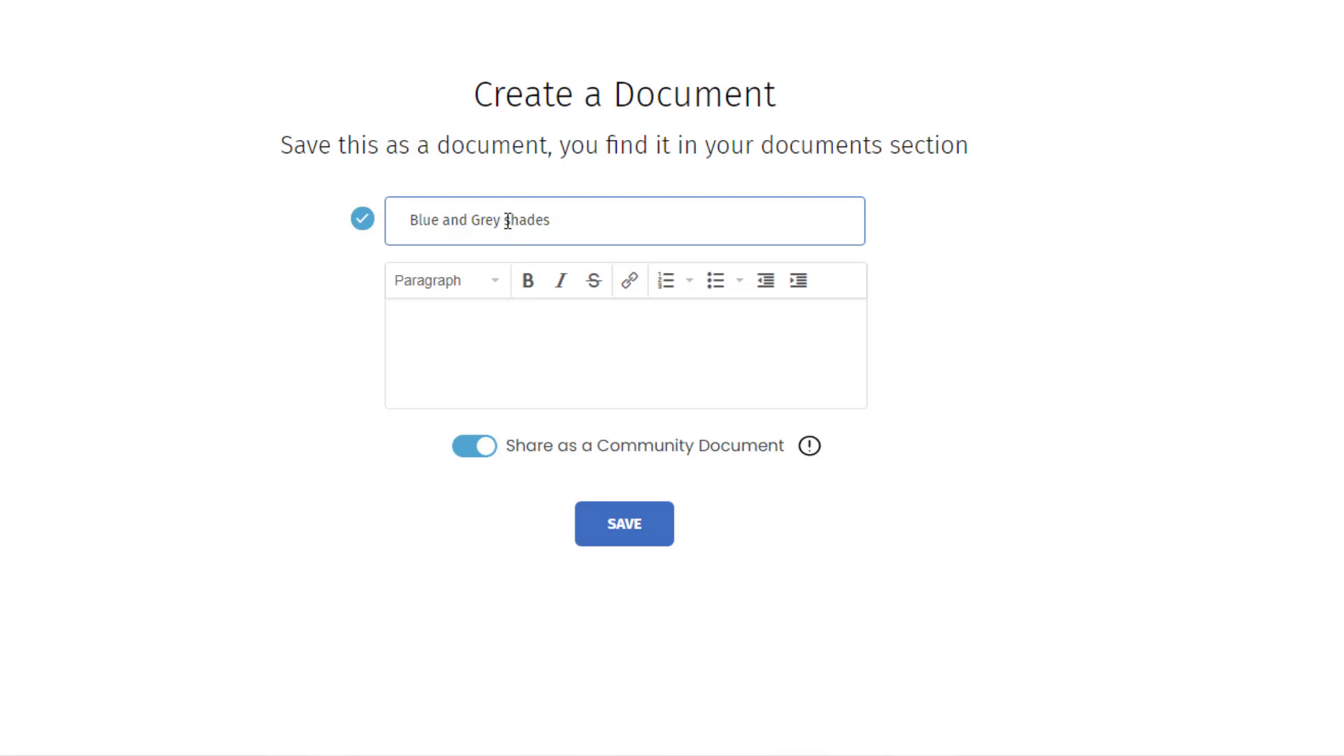
{"action": "left_click", "coordinate": [632, 536]}
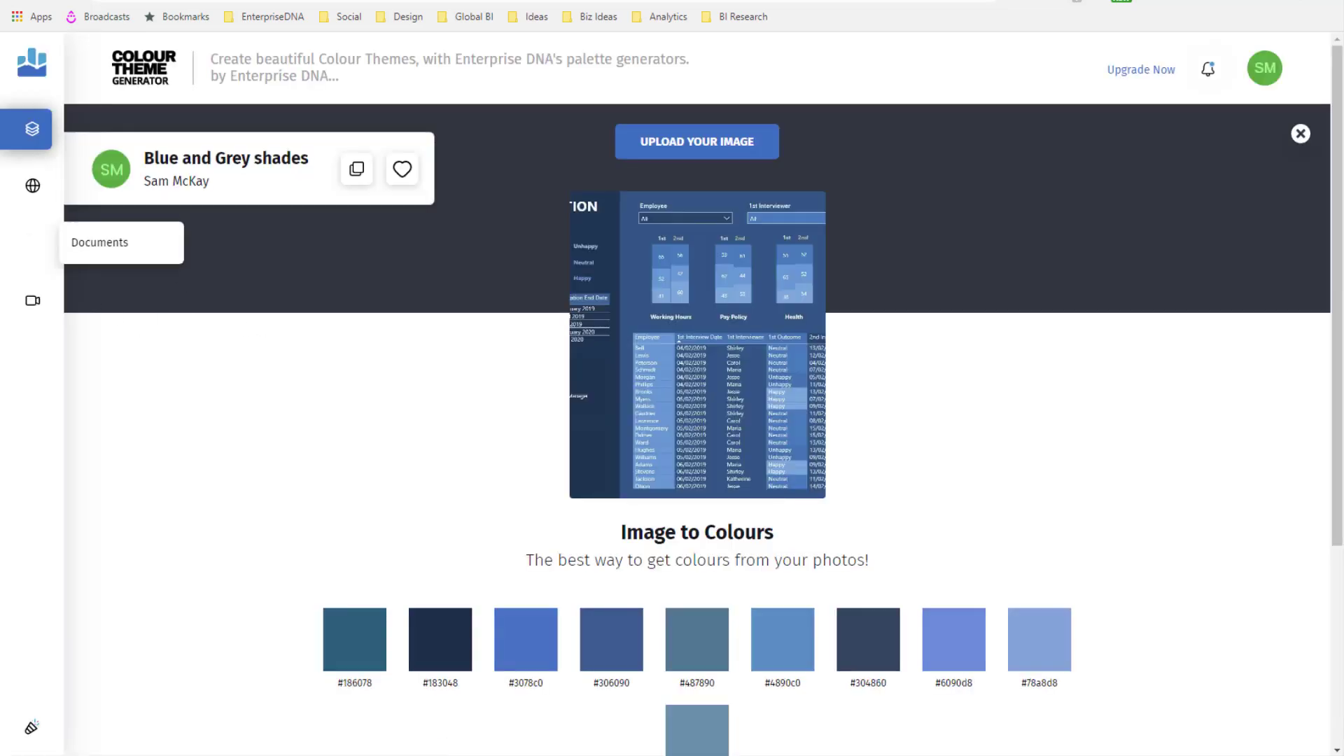
- Check the saved theme among the personal and community documents, and open the Blue and Grey shades document
{"action": "left_click", "coordinate": [39, 252]}
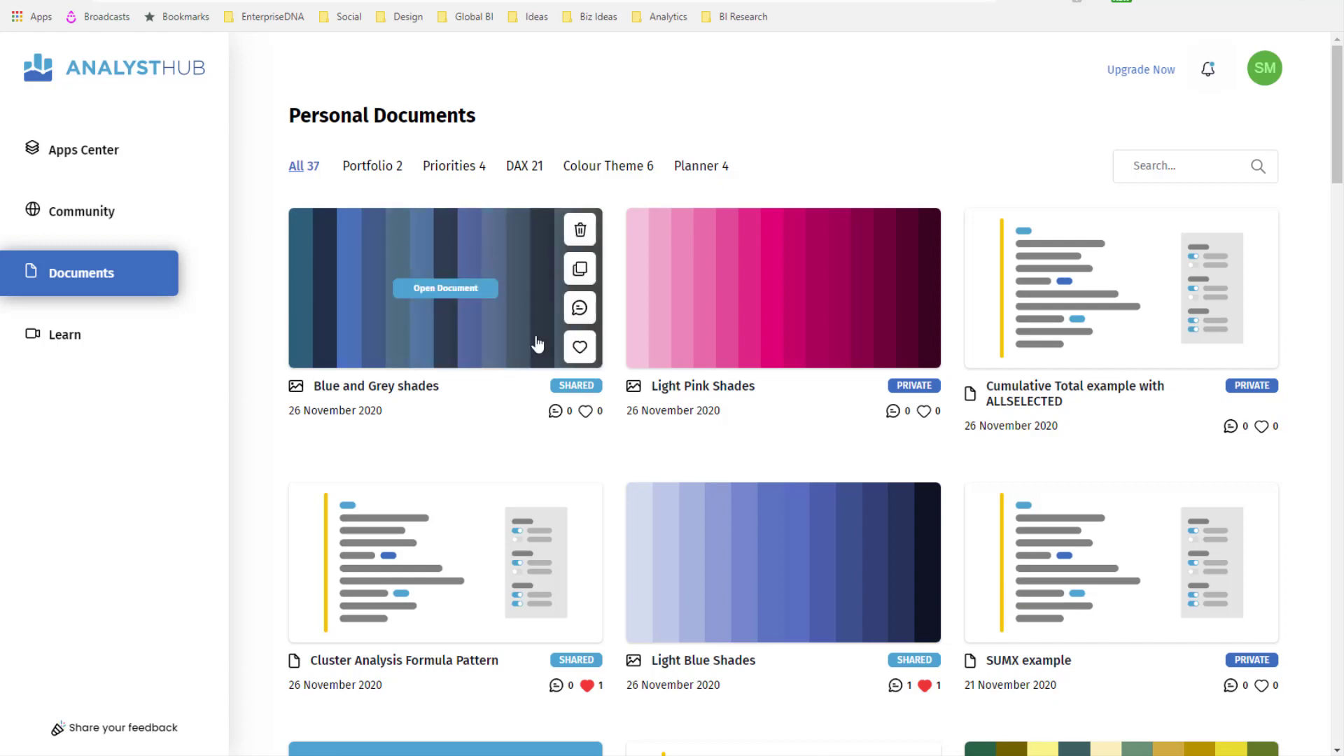
{"action": "left_click", "coordinate": [37, 225]}
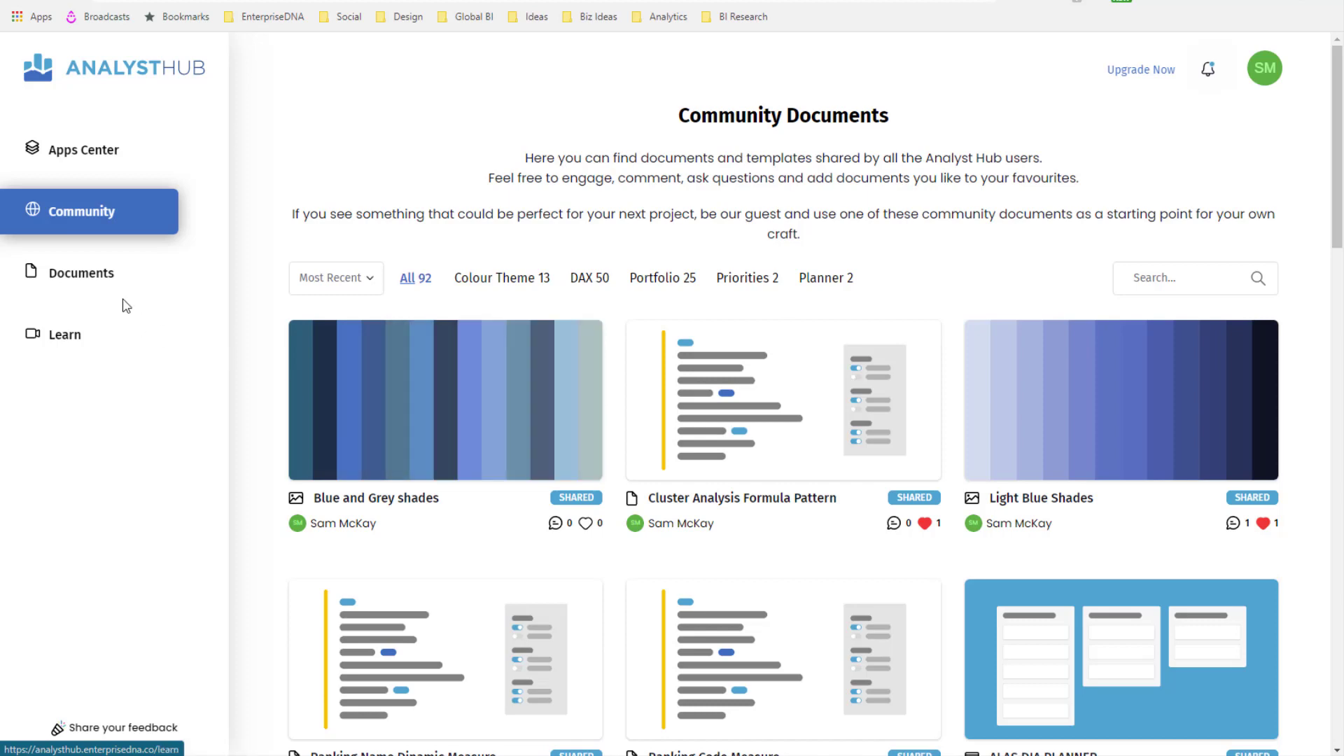
{"action": "left_click", "coordinate": [97, 284]}
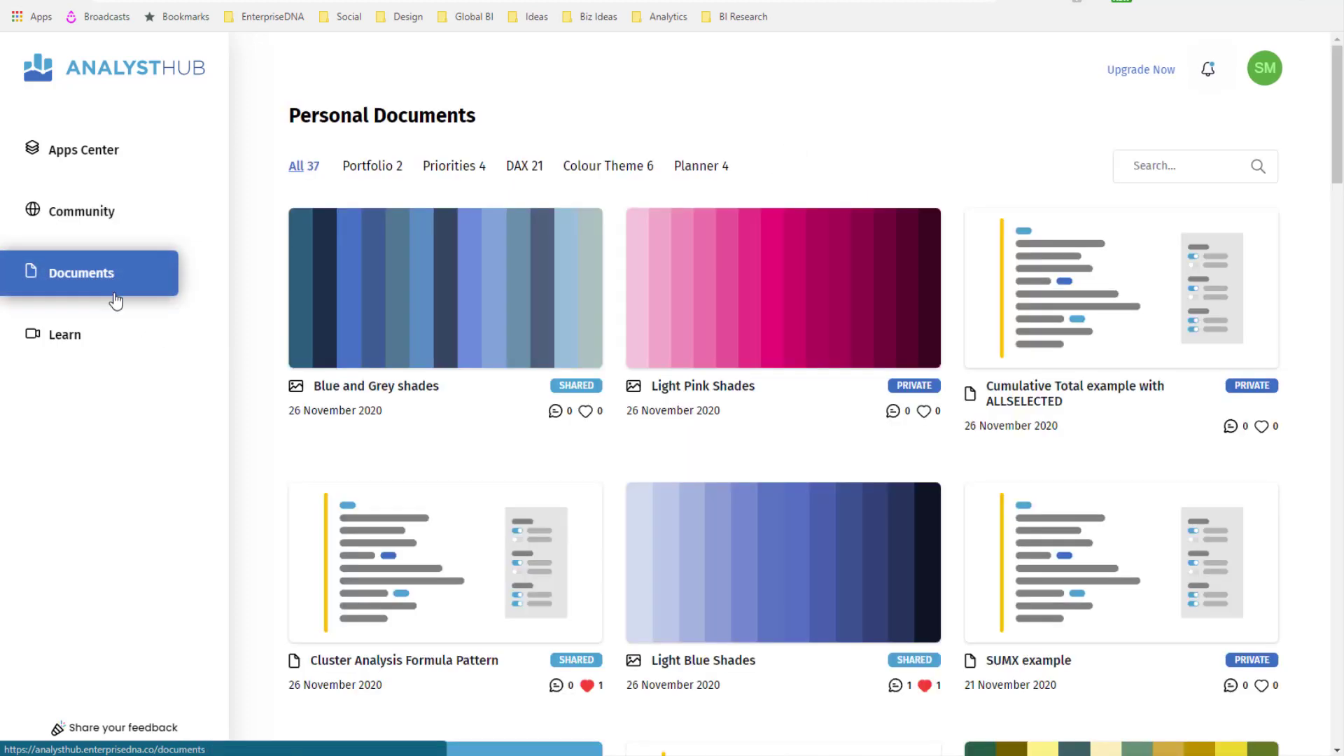
{"action": "mouse_move", "coordinate": [411, 276]}
{"action": "left_click", "coordinate": [462, 300]}
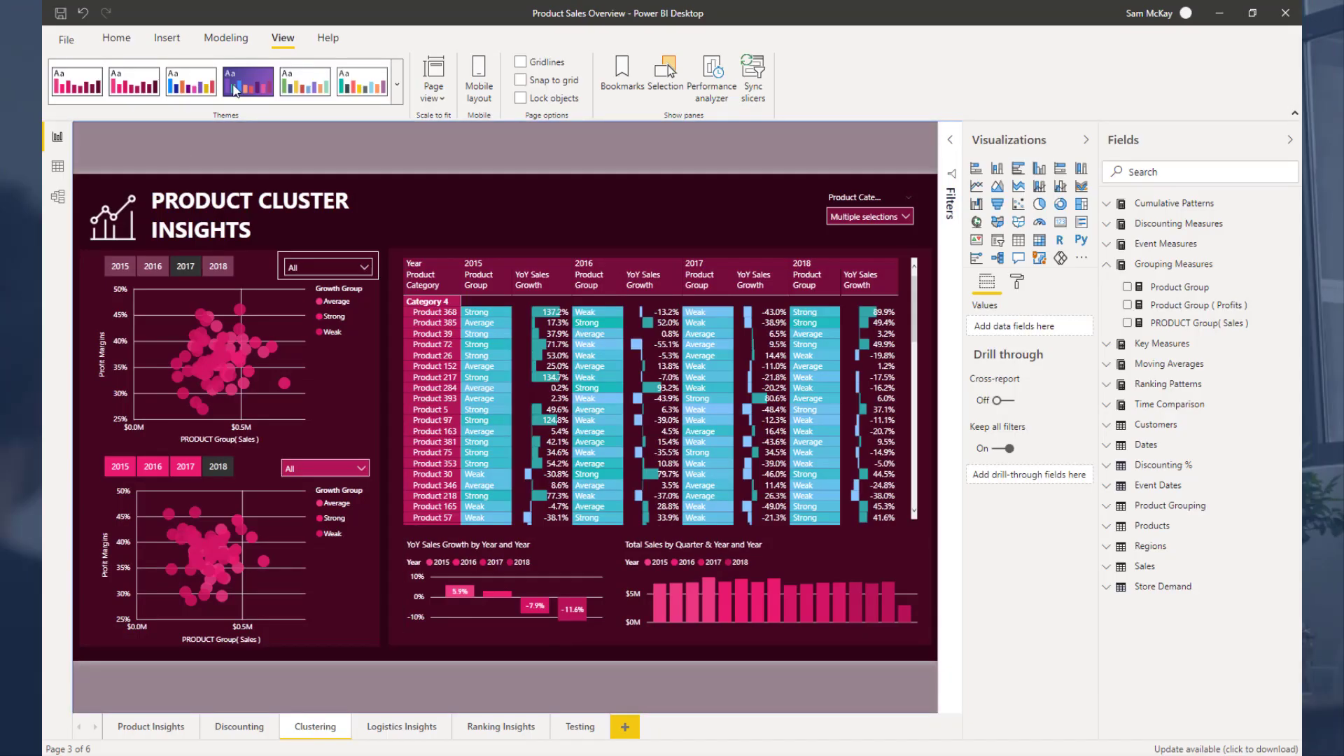
- Review the current report theme's name and color settings in Power BI Desktop and close them without changes
{"action": "left_click", "coordinate": [397, 84]}
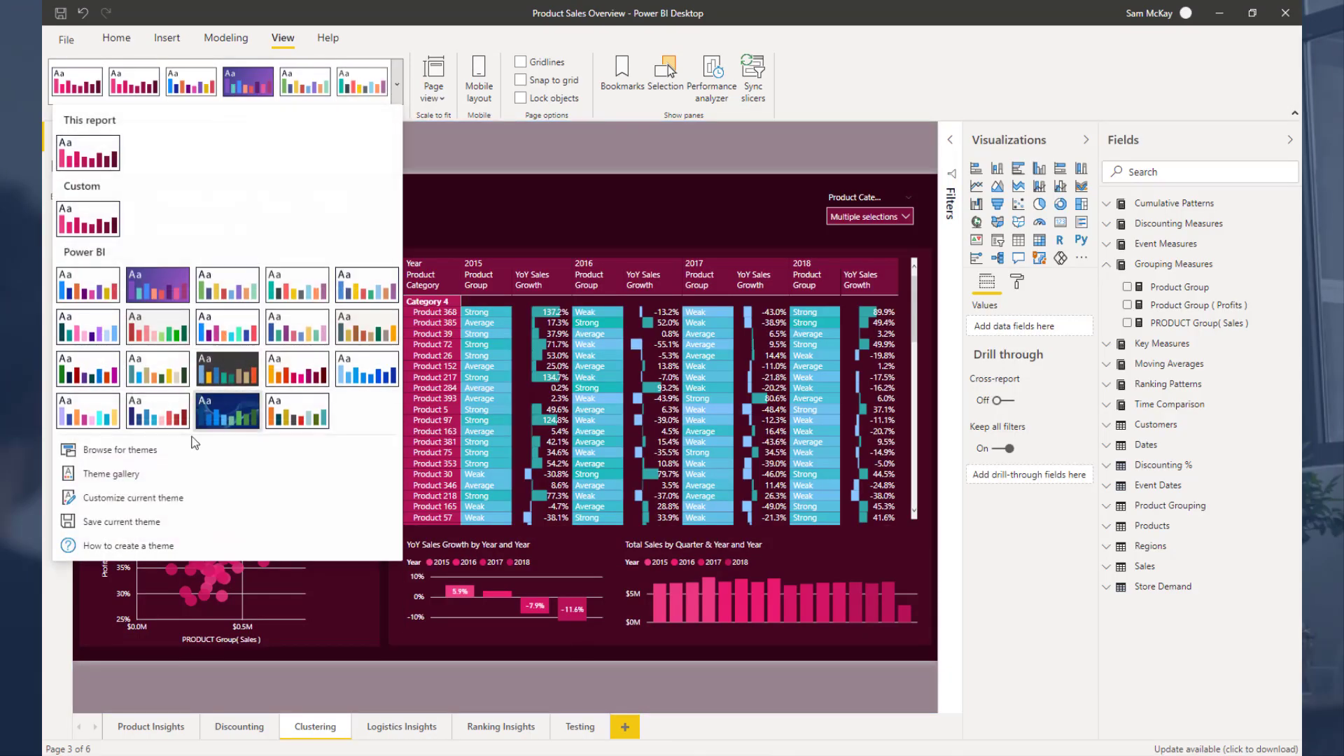
{"action": "left_click", "coordinate": [180, 499]}
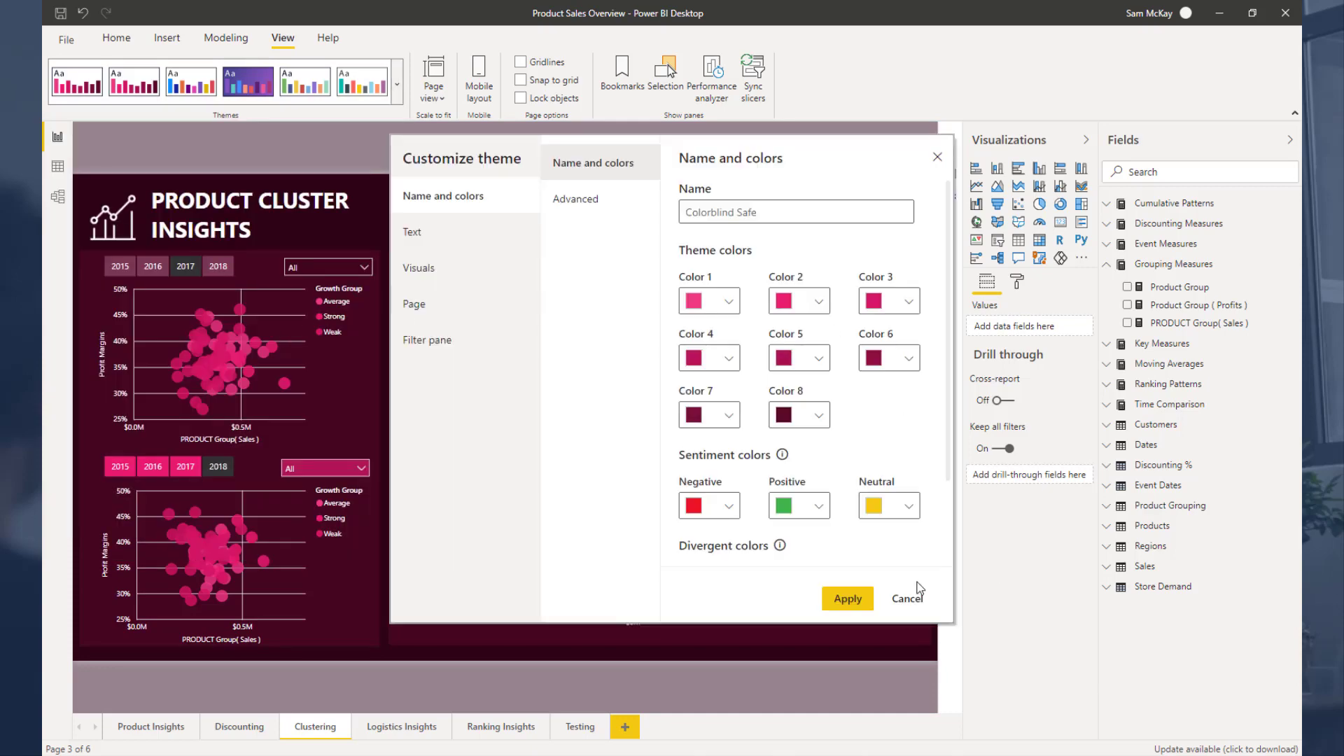
{"action": "left_click", "coordinate": [909, 596]}
- Switch back to the Colour Theme Generator, close the Blue and Grey shades theme and open the Colours Palette generator
{"action": "left_click", "coordinate": [1219, 12]}
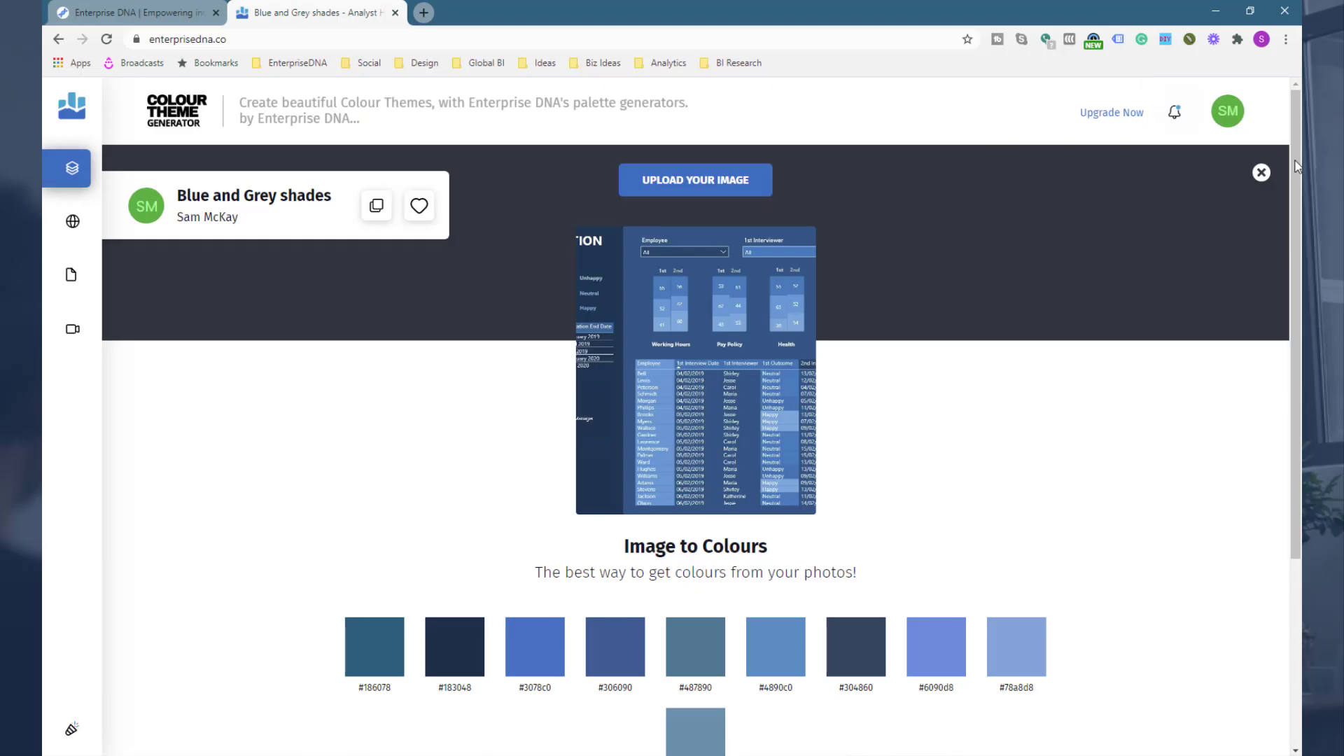
{"action": "left_click", "coordinate": [1261, 172]}
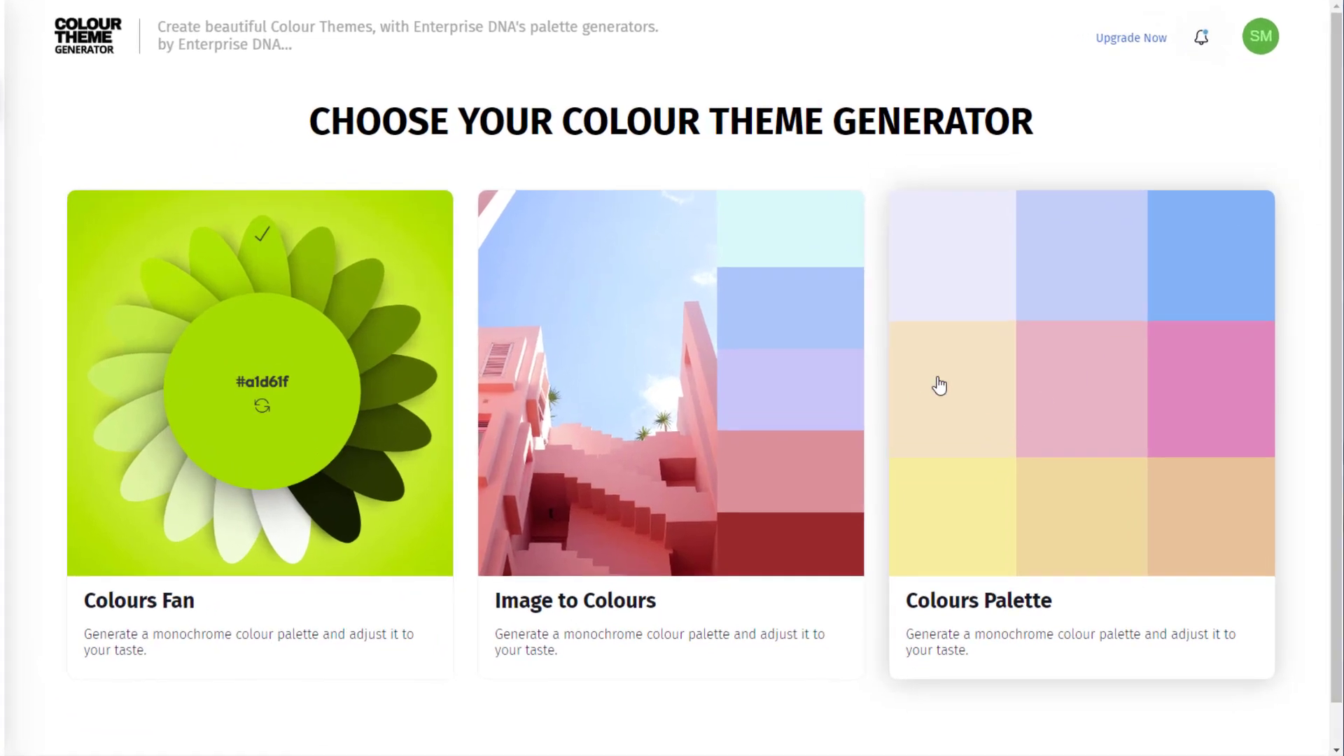
{"action": "left_click", "coordinate": [1074, 362]}
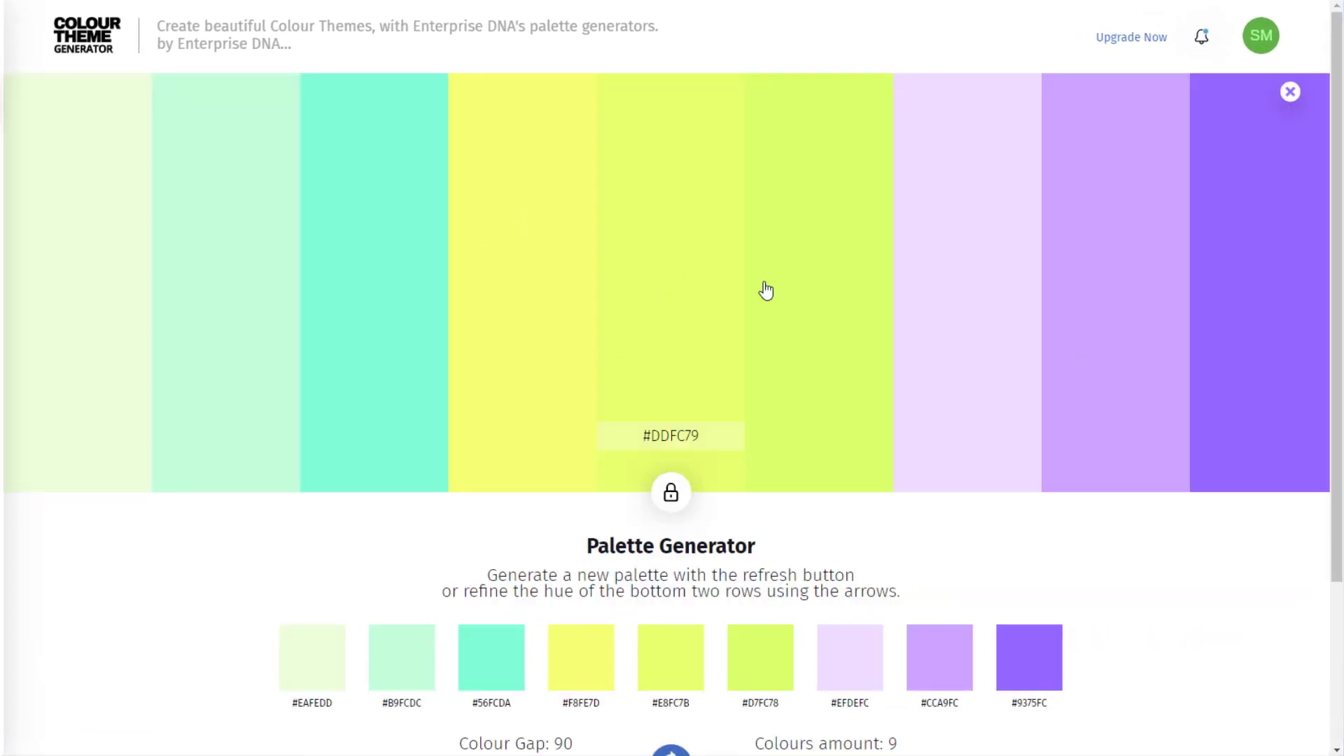
- Set the generated palette's Colour Gap to 330
{"action": "scroll", "coordinate": [1105, 176], "scroll_direction": "down", "scroll_amount": 3}
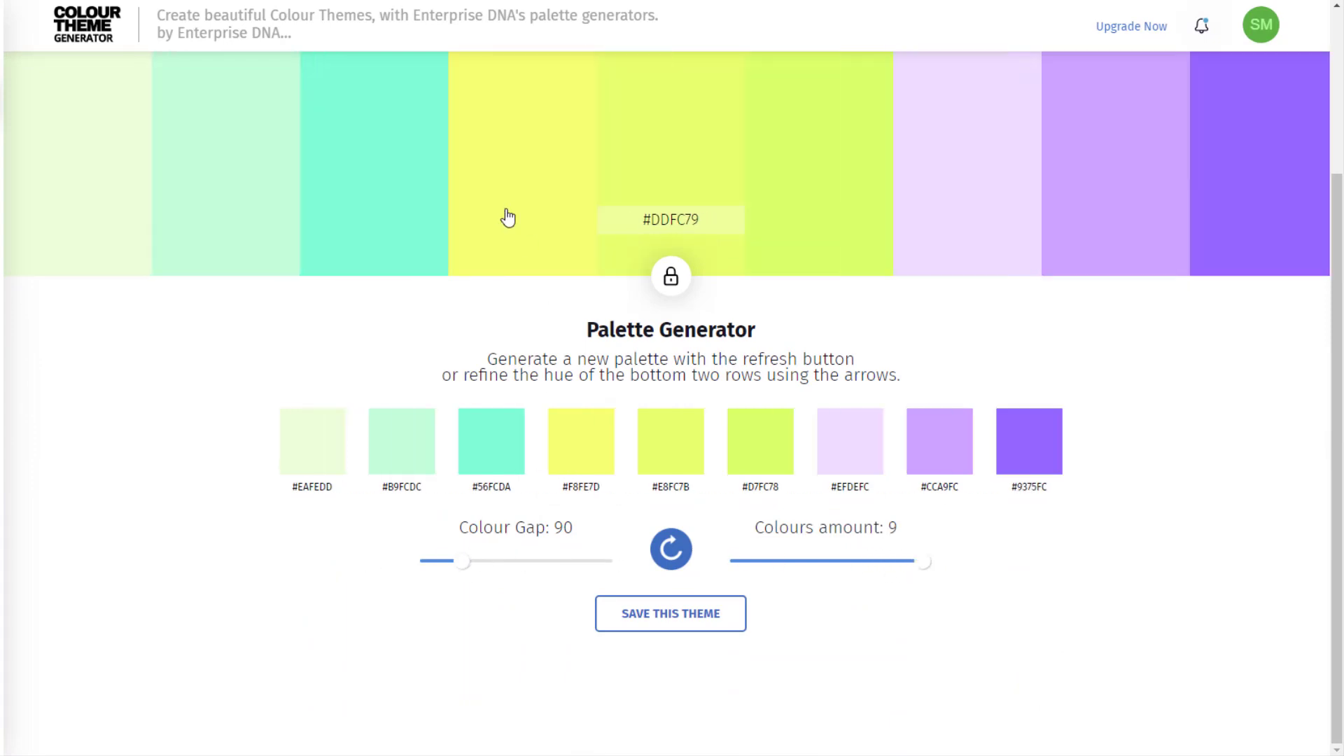
{"action": "scroll", "coordinate": [770, 218], "scroll_direction": "up", "scroll_amount": 3}
{"action": "scroll", "coordinate": [224, 583], "scroll_direction": "down", "scroll_amount": 3}
{"action": "left_click_drag", "start_coordinate": [468, 567], "coordinate": [599, 566]}
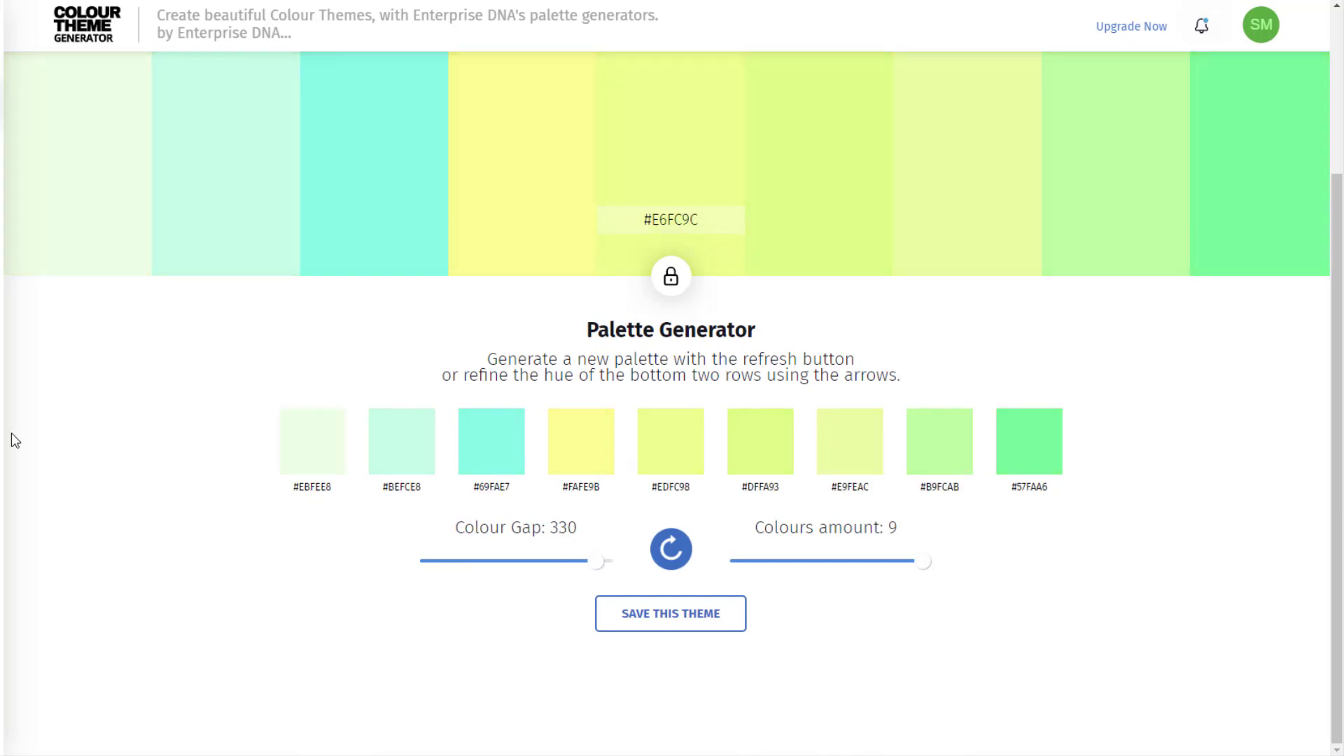
- Lock the palette's middle colour, replace its code with #57FAA6, and unlock it again
{"action": "scroll", "coordinate": [11, 439], "scroll_direction": "up", "scroll_amount": 3}
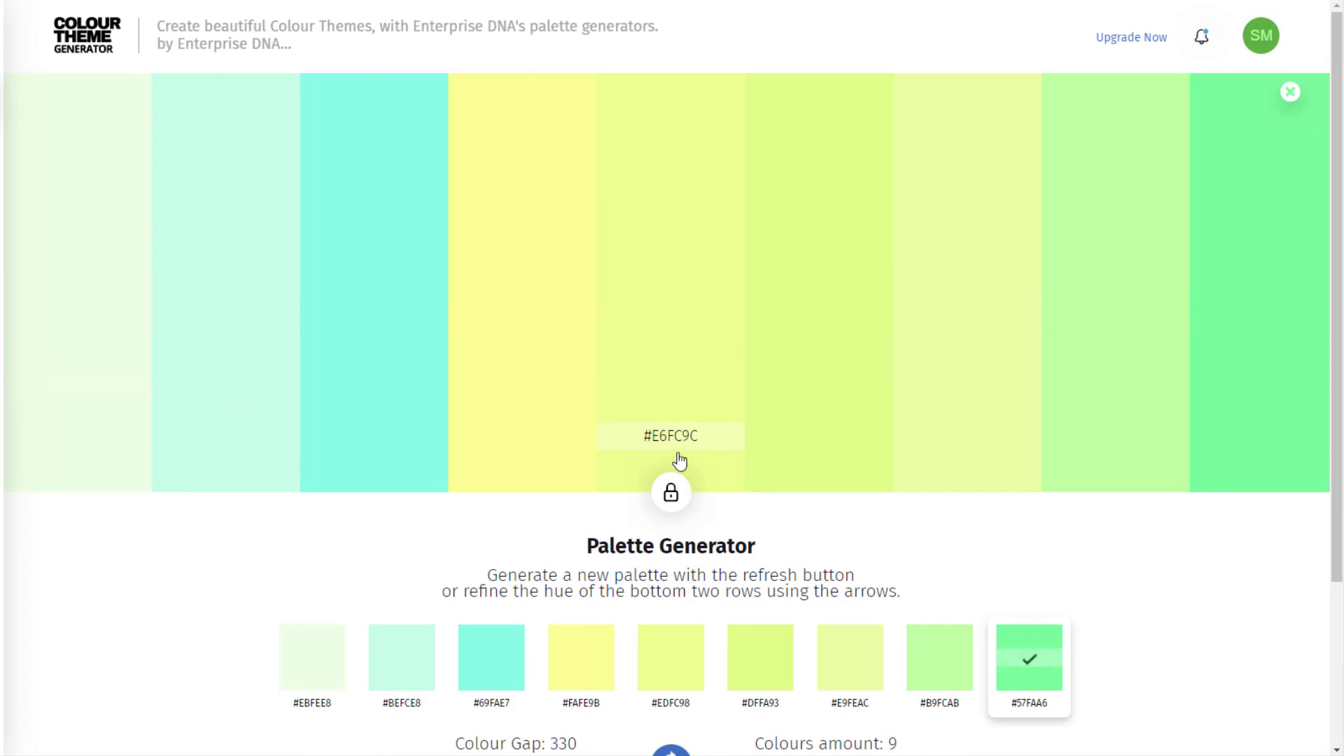
{"action": "left_click", "coordinate": [671, 497]}
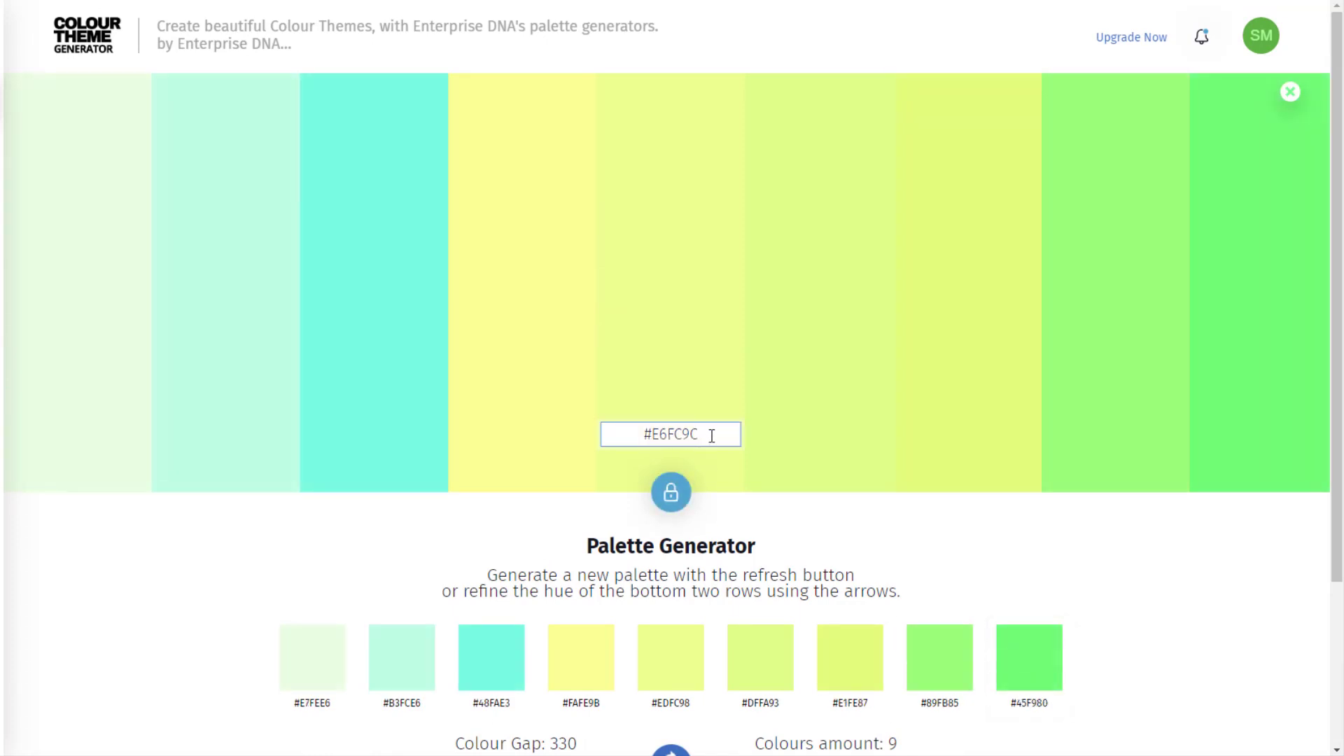
{"action": "type", "text": "#57FAA6"}
{"action": "left_click", "coordinate": [676, 496]}
- Generate several new nine-colour palettes with the middle colour unlocked
{"action": "scroll", "coordinate": [515, 511], "scroll_direction": "down", "scroll_amount": 3}
{"action": "left_click", "coordinate": [670, 554]}
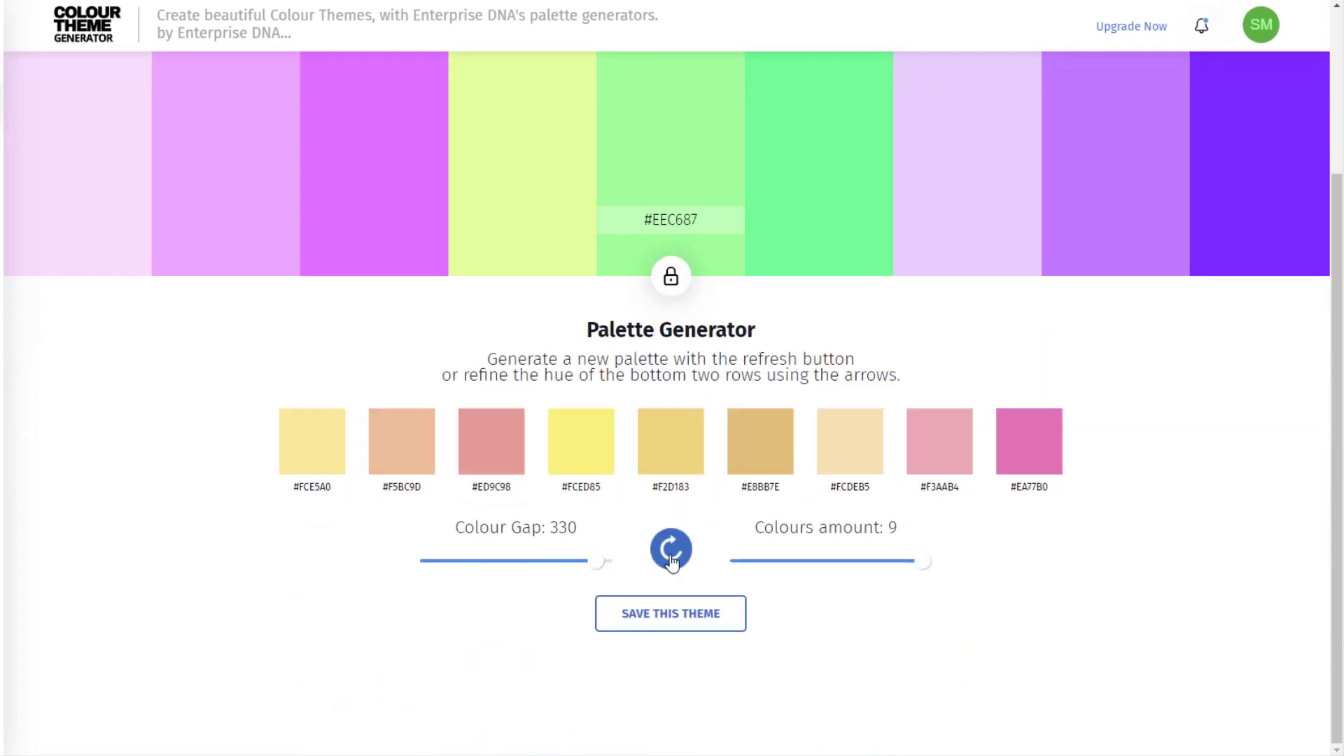
{"action": "left_click", "coordinate": [670, 557]}
{"action": "left_click", "coordinate": [671, 560]}
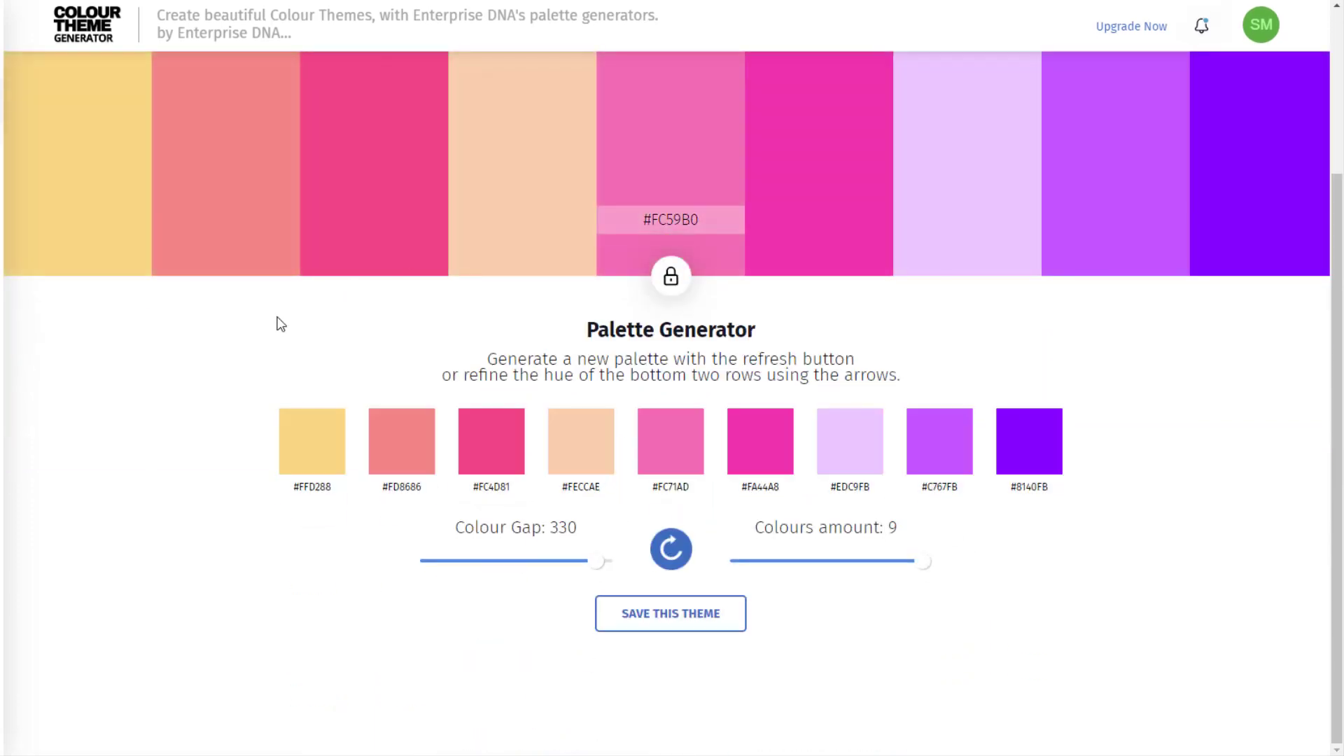
{"action": "scroll", "coordinate": [274, 319], "scroll_direction": "up", "scroll_amount": 3}
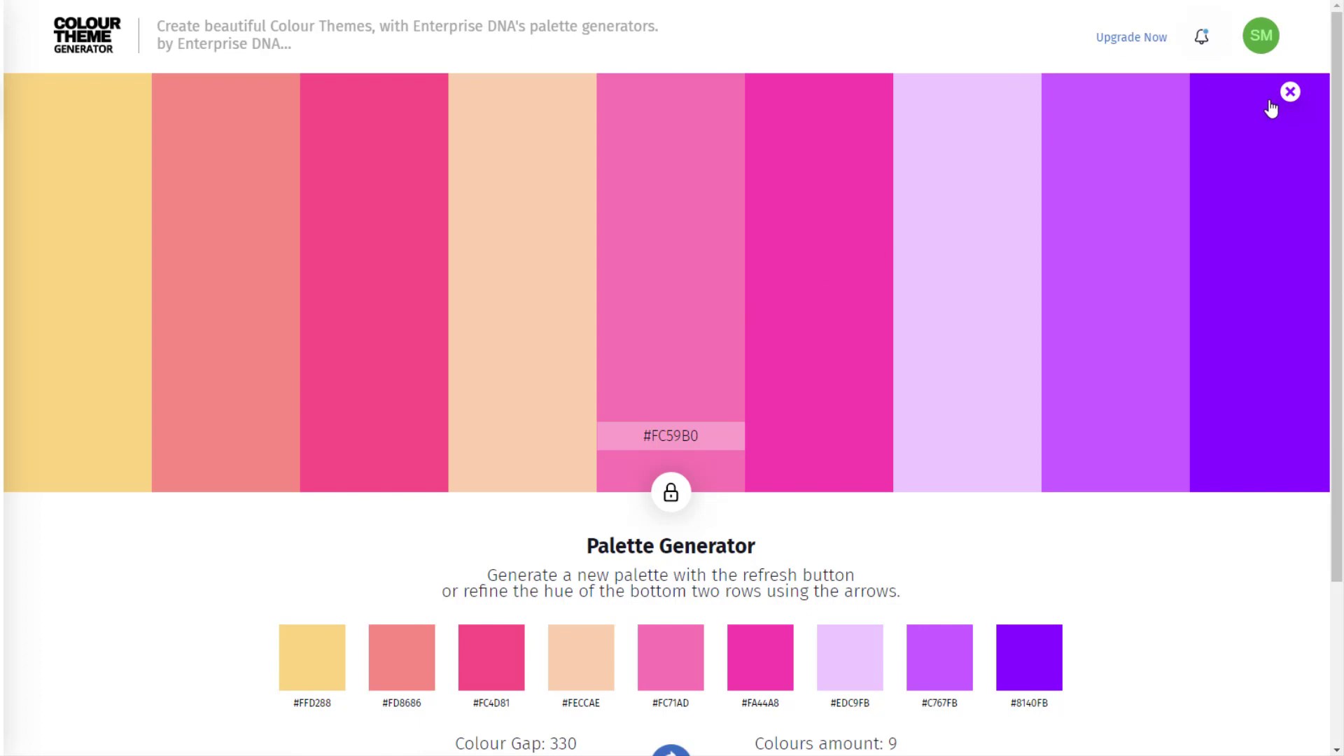
- Open the Blue and Grey shades personal document and copy its #306090 colour code
{"action": "left_click", "coordinate": [30, 240]}
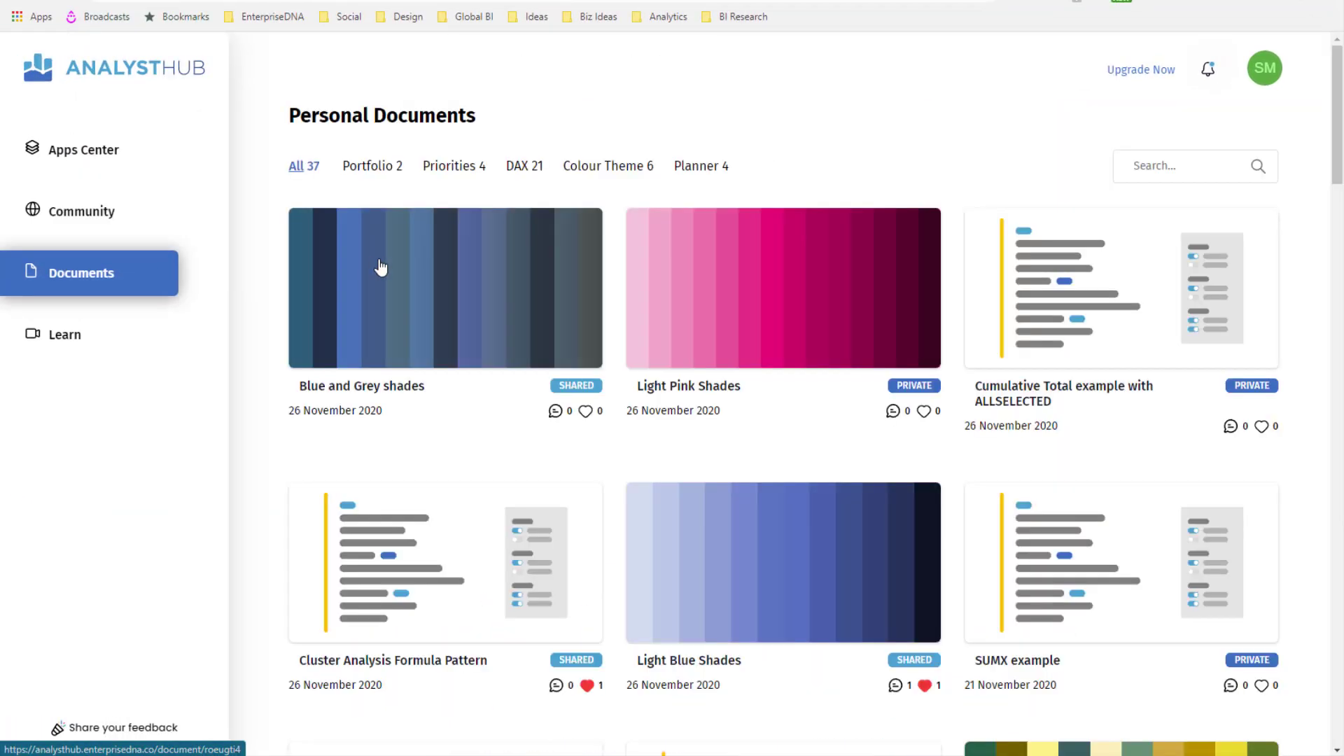
{"action": "mouse_move", "coordinate": [427, 263]}
{"action": "left_click", "coordinate": [423, 294]}
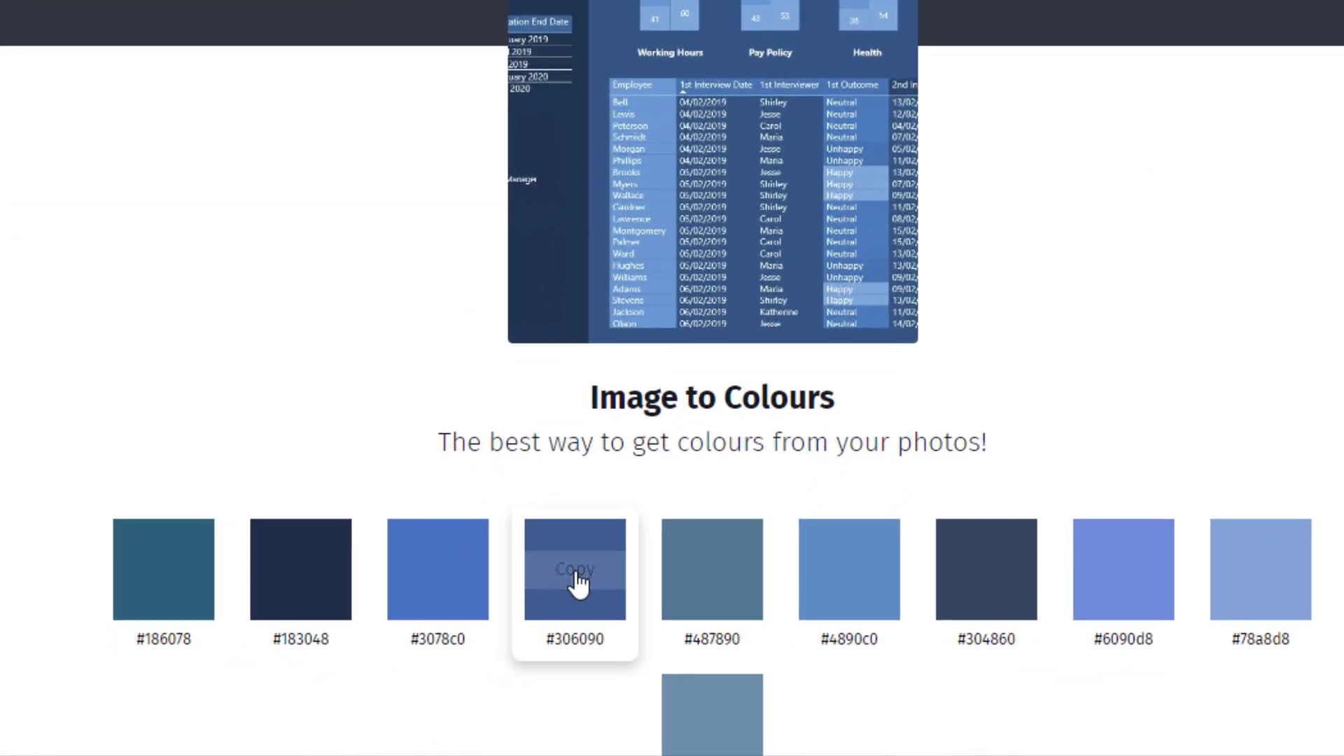
{"action": "left_click", "coordinate": [576, 582]}
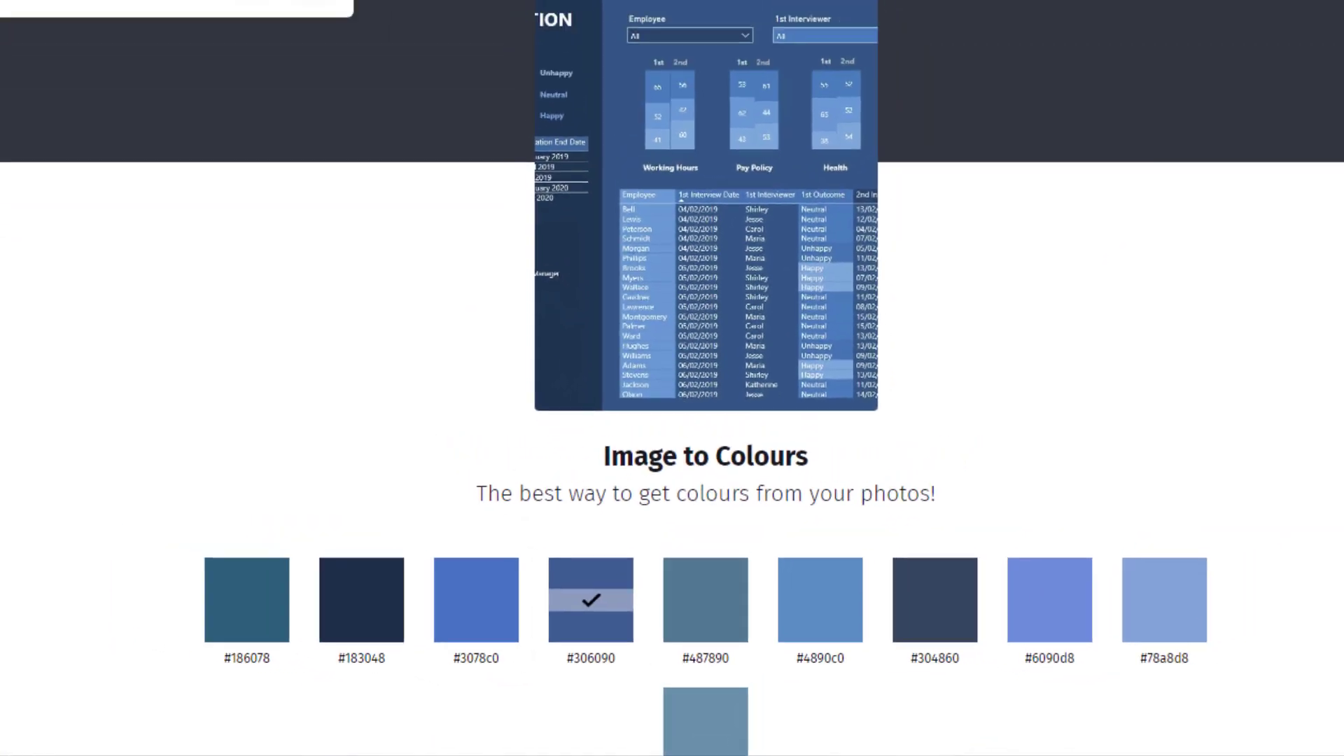
- Return to the Apps Center and open the Palette Generator in the Colour Theme Generator app
{"action": "left_click", "coordinate": [23, 135]}
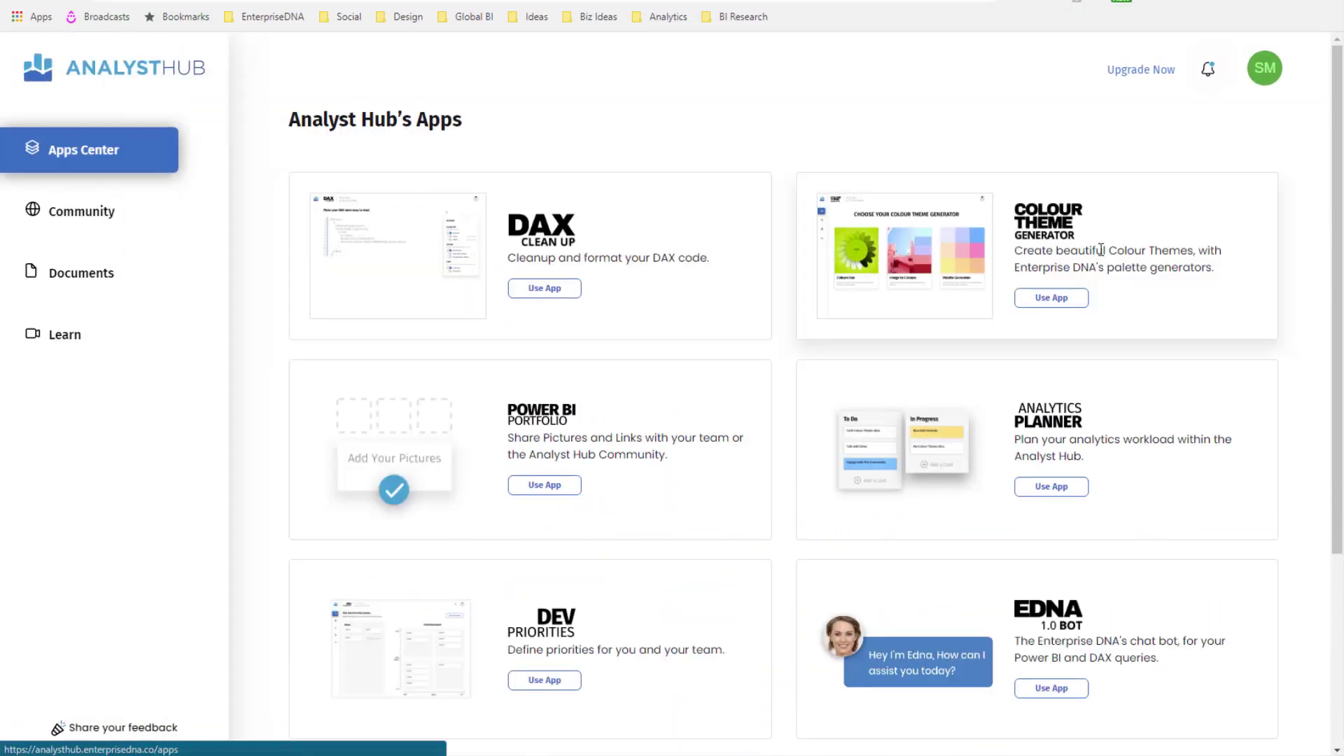
{"action": "left_click", "coordinate": [1041, 298]}
{"action": "left_click", "coordinate": [1054, 416]}
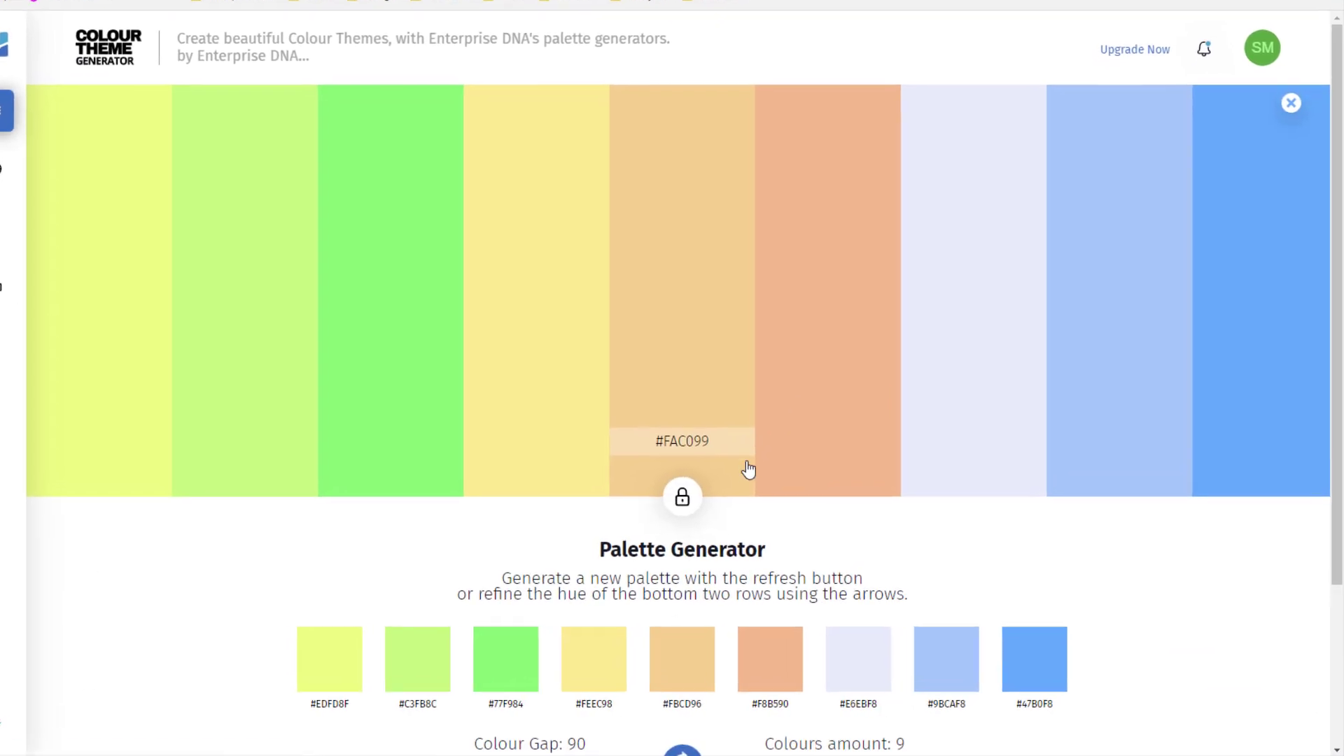
- Try to set the palette's middle colour to #306090 and regenerate the palette around it
{"action": "left_click", "coordinate": [697, 511]}
{"action": "left_click_drag", "start_coordinate": [736, 443], "coordinate": [614, 451]}
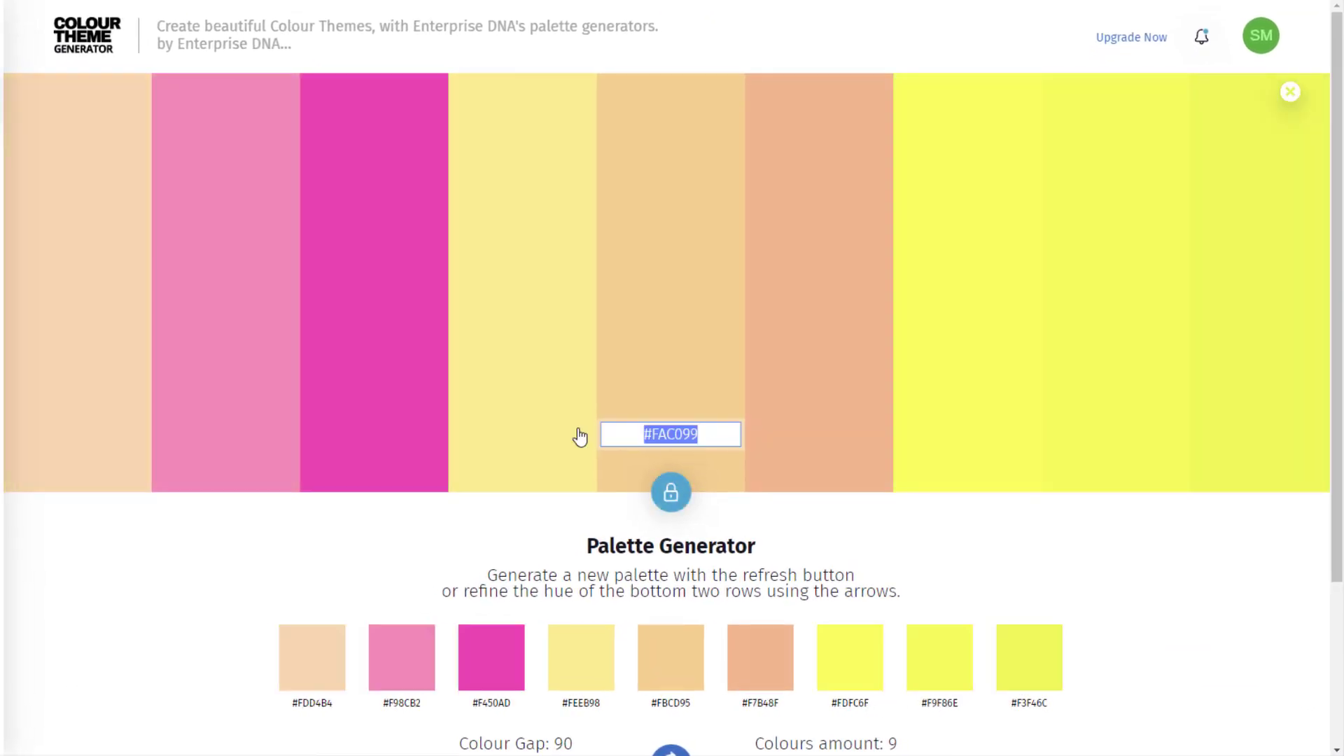
{"action": "key", "text": "ctrl+v"}
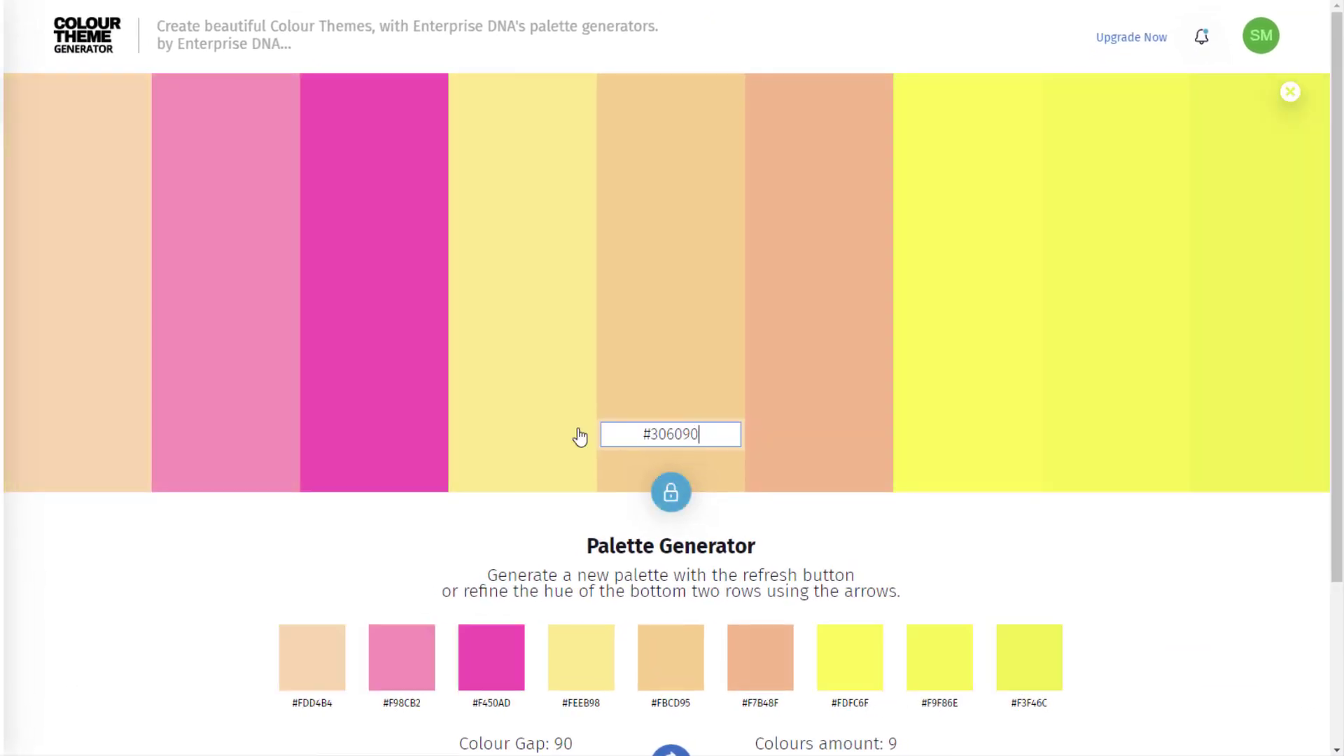
{"action": "key", "text": "Return"}
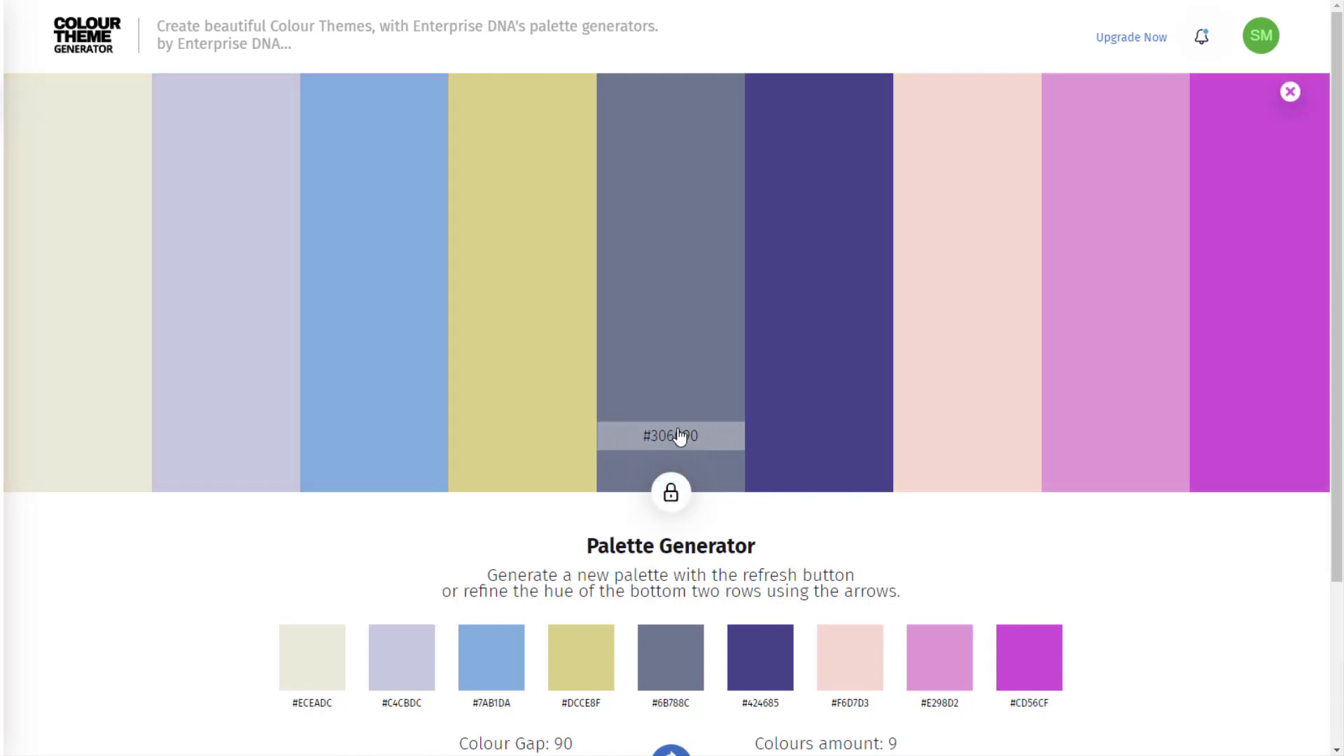
{"action": "scroll", "coordinate": [692, 602], "scroll_direction": "down", "scroll_amount": 2}
{"action": "left_click", "coordinate": [680, 606]}
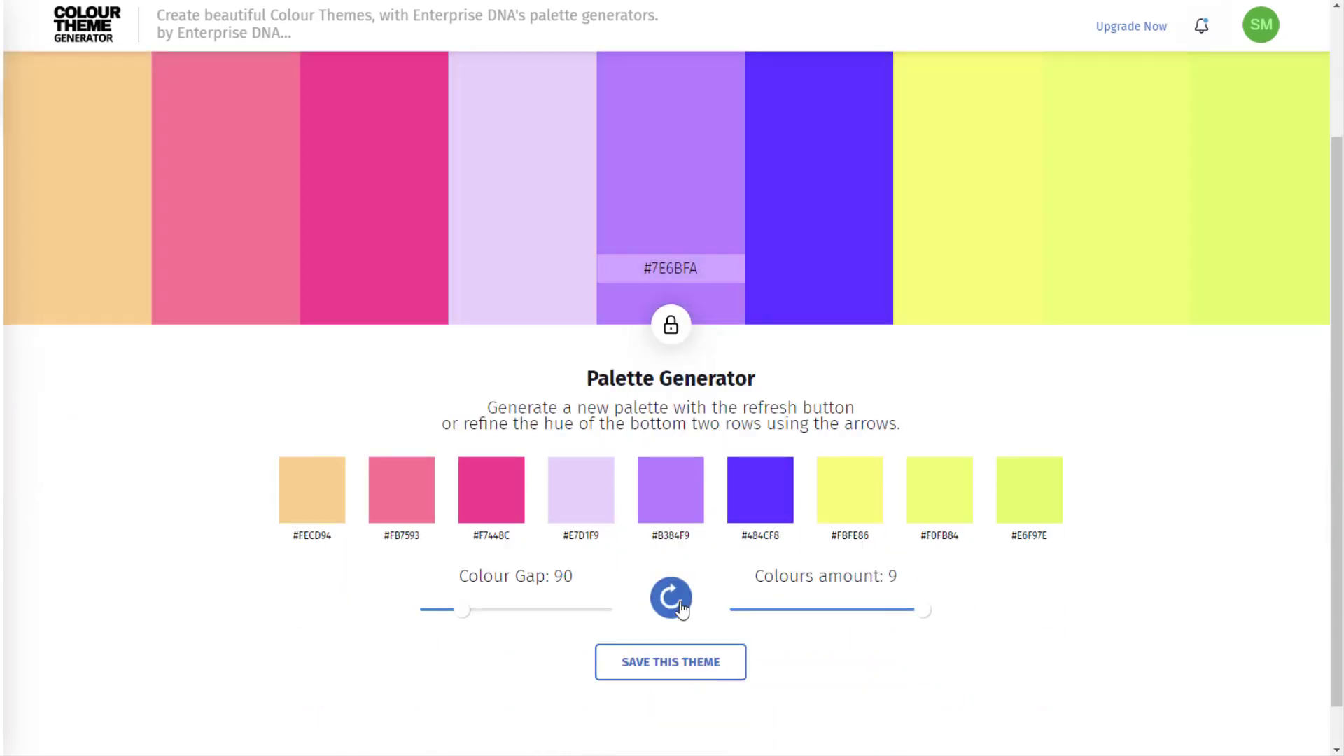
{"action": "left_click", "coordinate": [683, 608]}
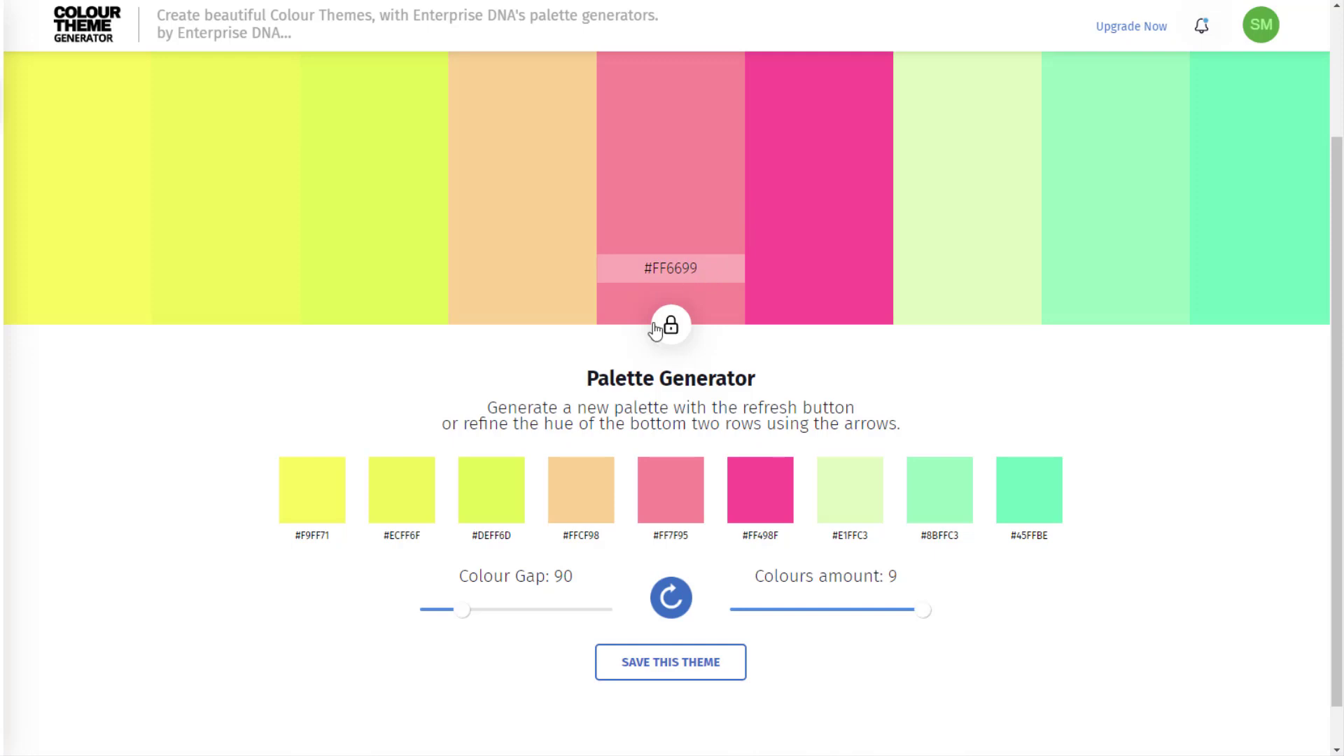
- Lock the palette's middle colour and set its code to #306090
{"action": "left_click", "coordinate": [654, 329]}
{"action": "left_click", "coordinate": [616, 267]}
{"action": "key", "text": "ctrl+a"}
{"action": "type", "text": "#306090"}
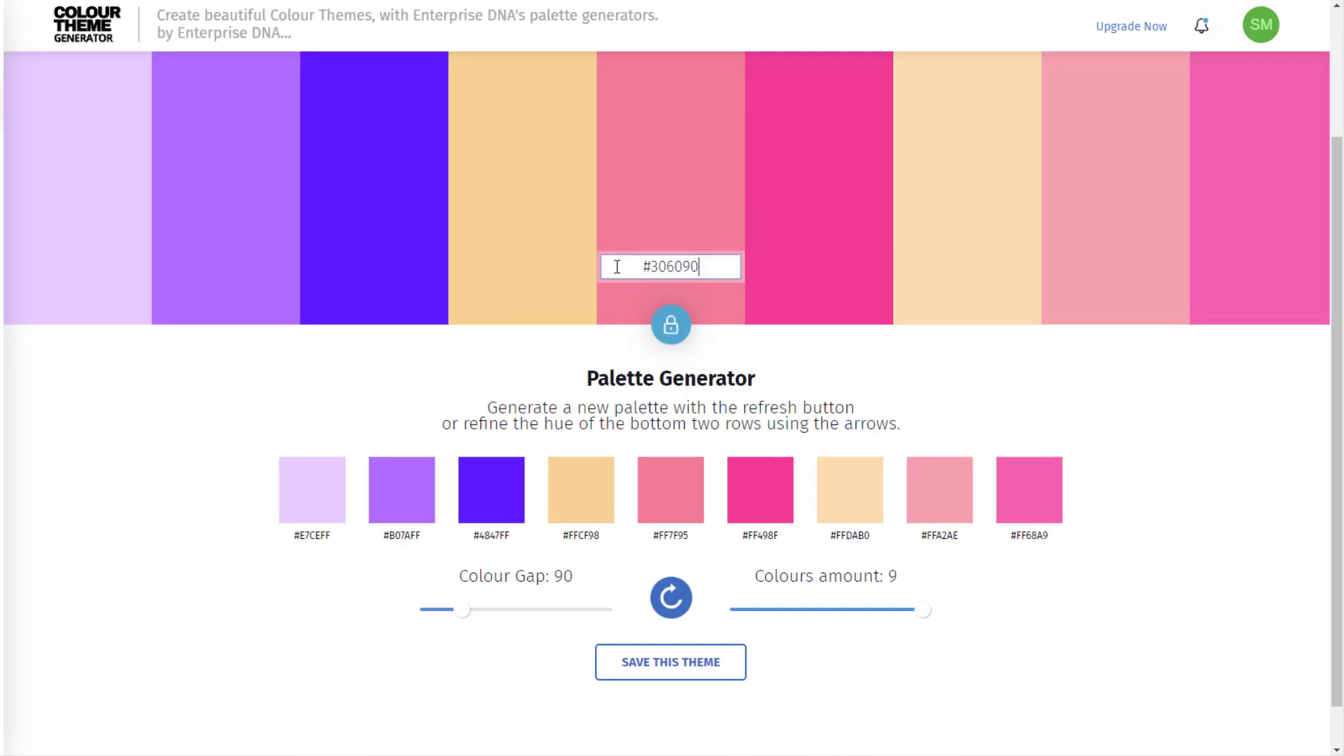
{"action": "key", "text": "Return"}
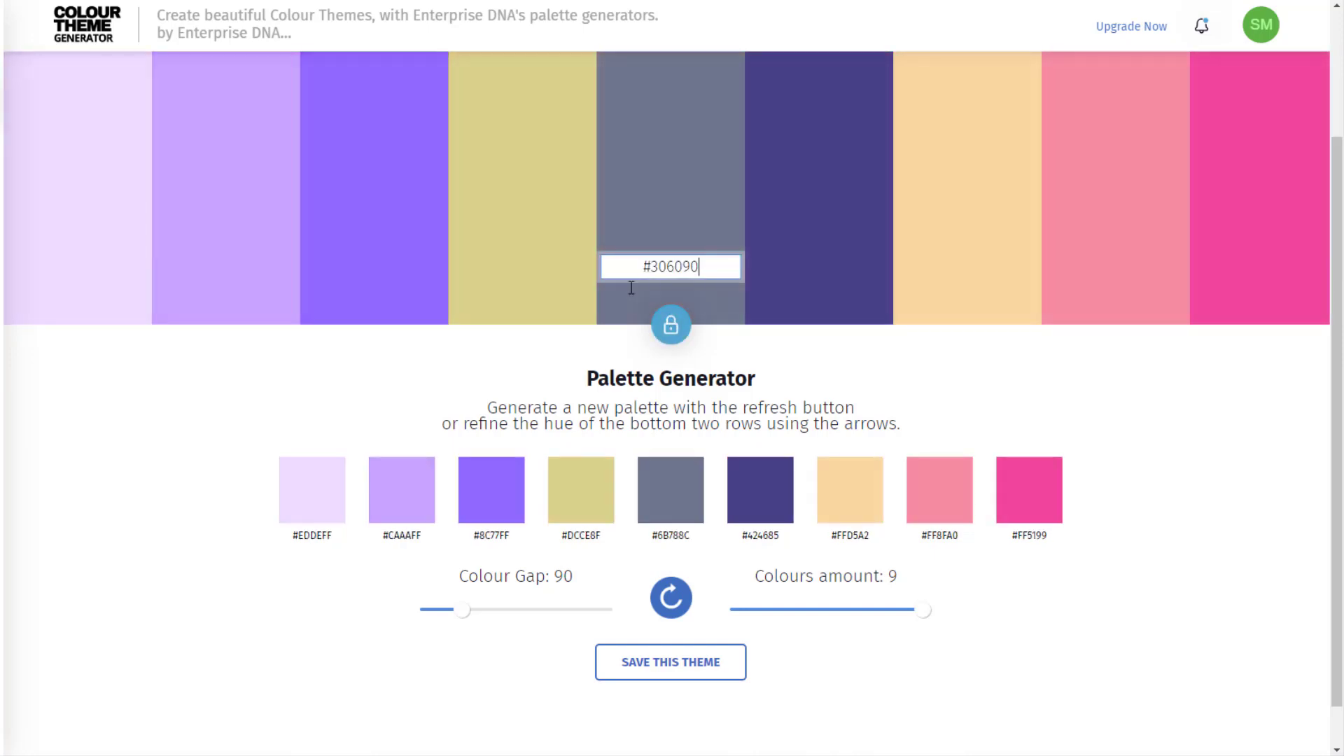
- Regenerate the palette several times around the locked #306090 colour
{"action": "left_click", "coordinate": [665, 608]}
{"action": "left_click", "coordinate": [664, 608]}
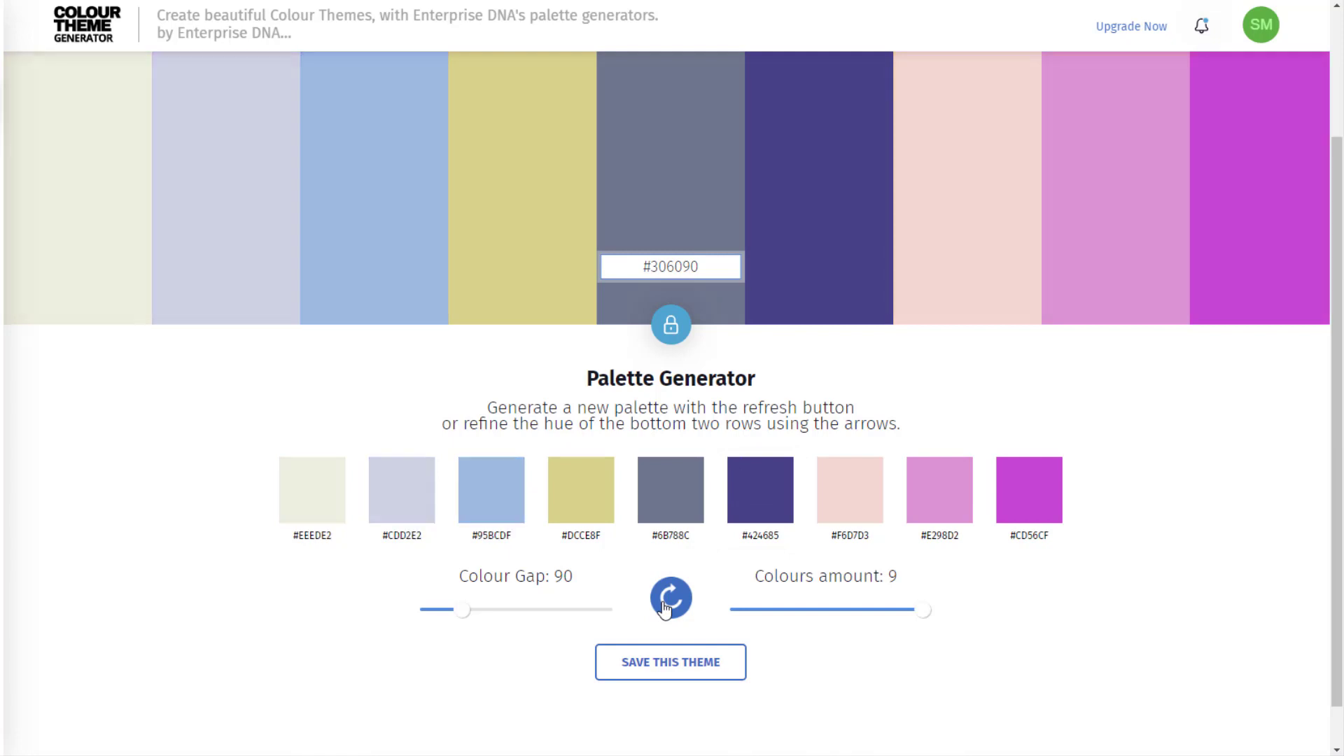
{"action": "left_click", "coordinate": [665, 607]}
{"action": "left_click", "coordinate": [664, 607]}
{"action": "scroll", "coordinate": [665, 609], "scroll_direction": "down", "scroll_amount": 1}
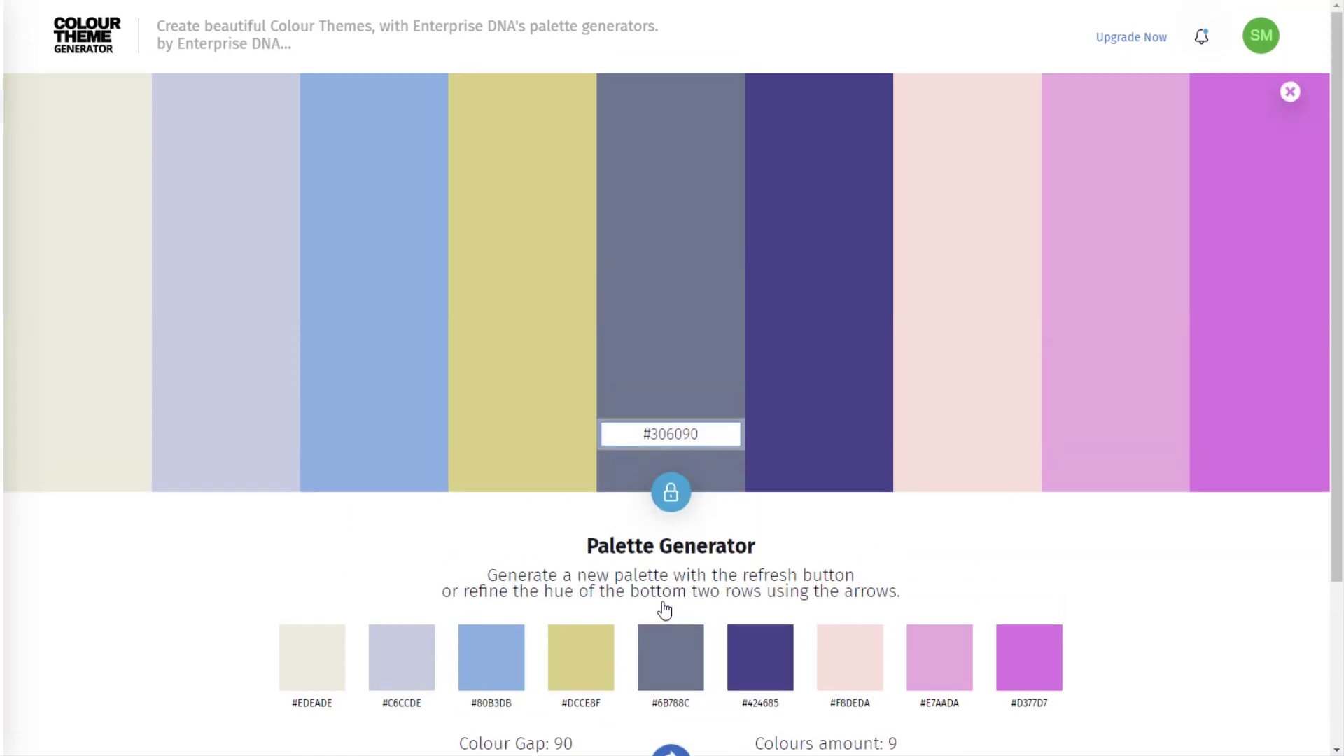
{"action": "left_click", "coordinate": [669, 550]}
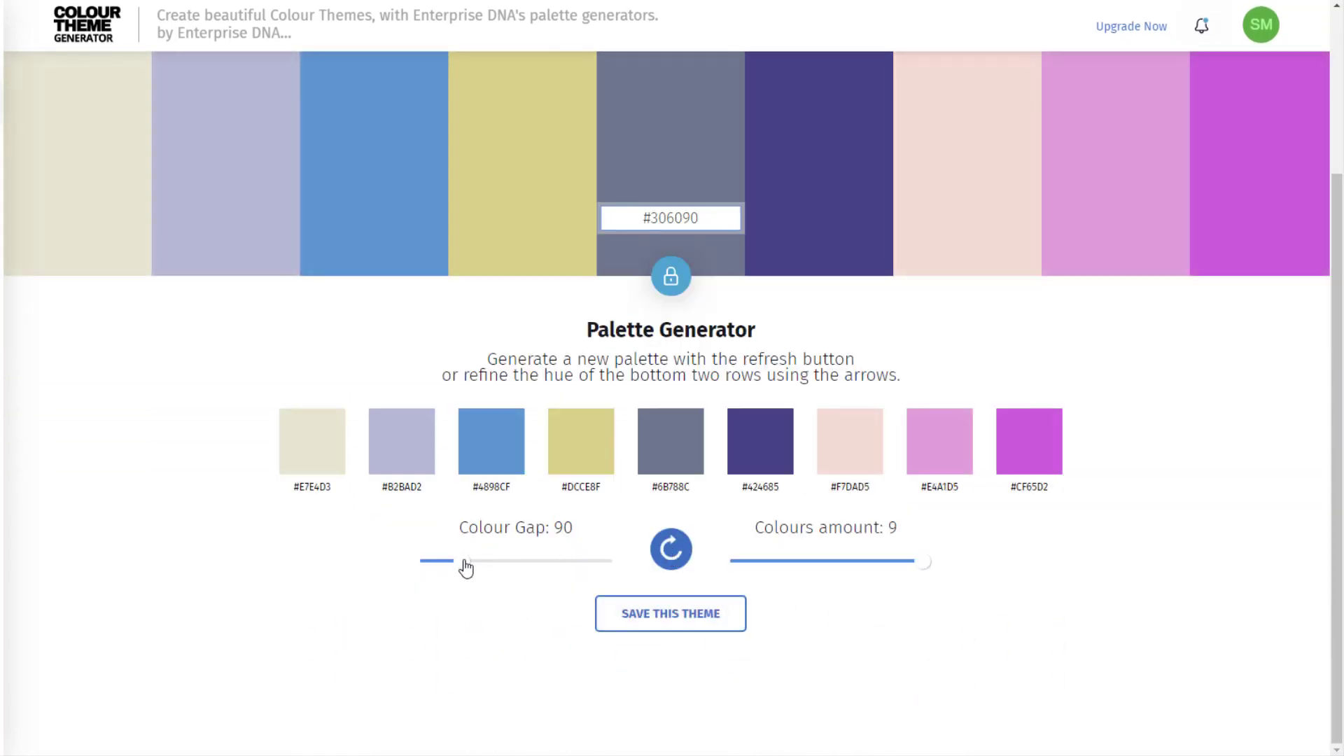
- Set the Colour Gap to 100 and regenerate the colours around the locked middle group
{"action": "mouse_move", "coordinate": [466, 568]}
{"action": "left_mouse_down"}
{"action": "mouse_move", "coordinate": [543, 581]}
{"action": "mouse_move", "coordinate": [570, 570]}
{"action": "mouse_move", "coordinate": [462, 564]}
{"action": "left_mouse_up"}
{"action": "left_click", "coordinate": [581, 571]}
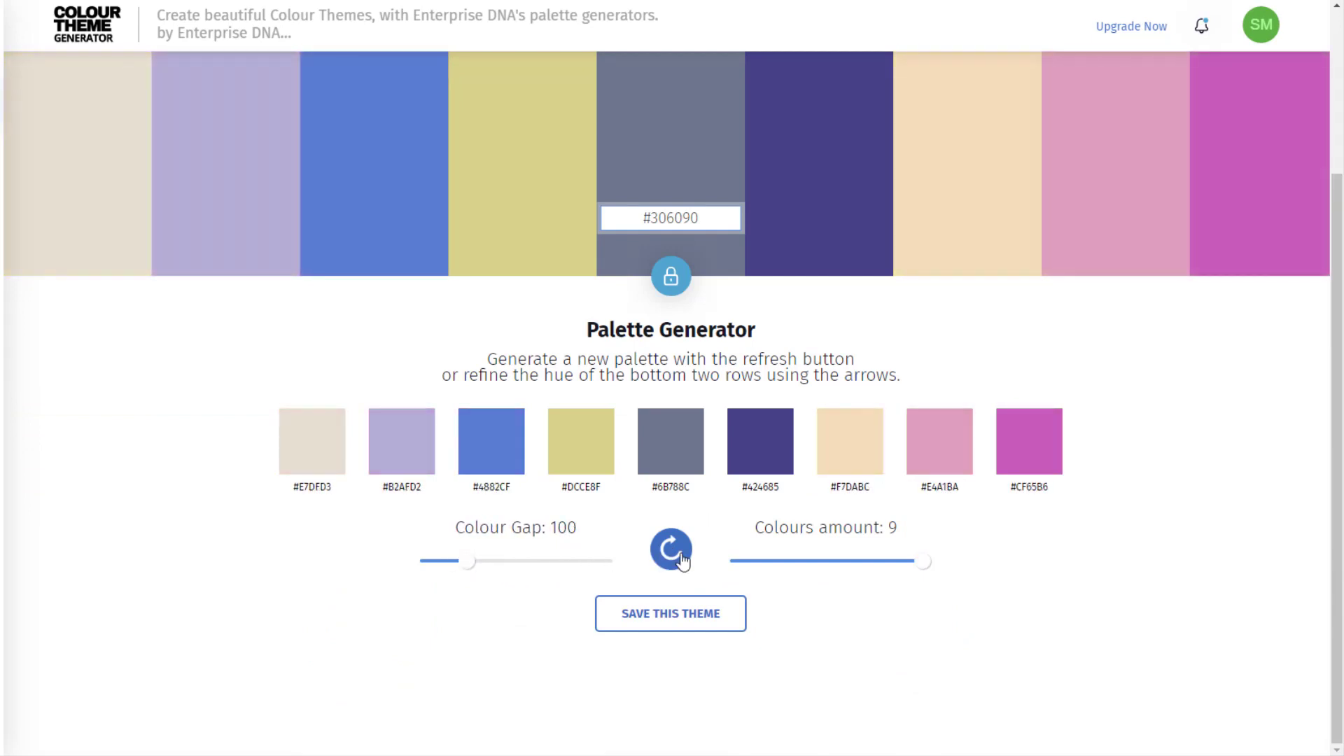
{"action": "left_click", "coordinate": [677, 560]}
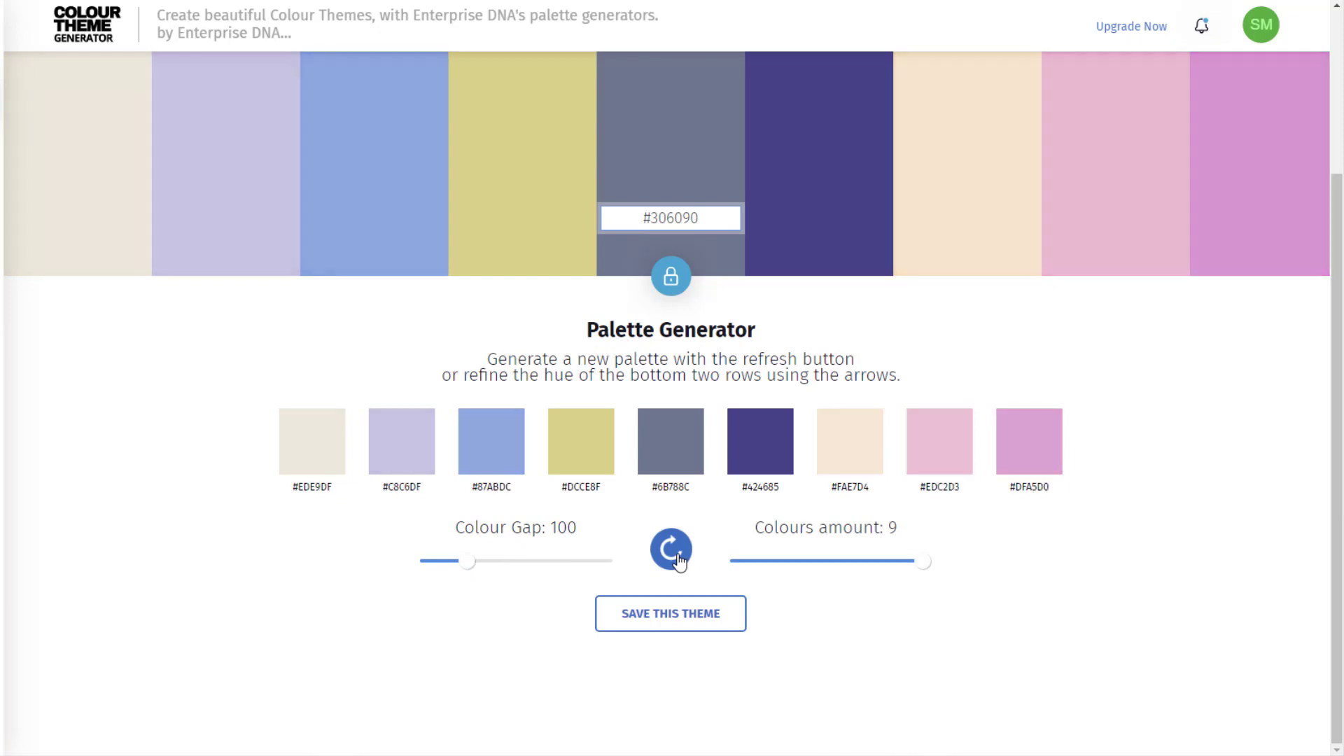
{"action": "scroll", "coordinate": [708, 602], "scroll_direction": "down", "scroll_amount": 2}
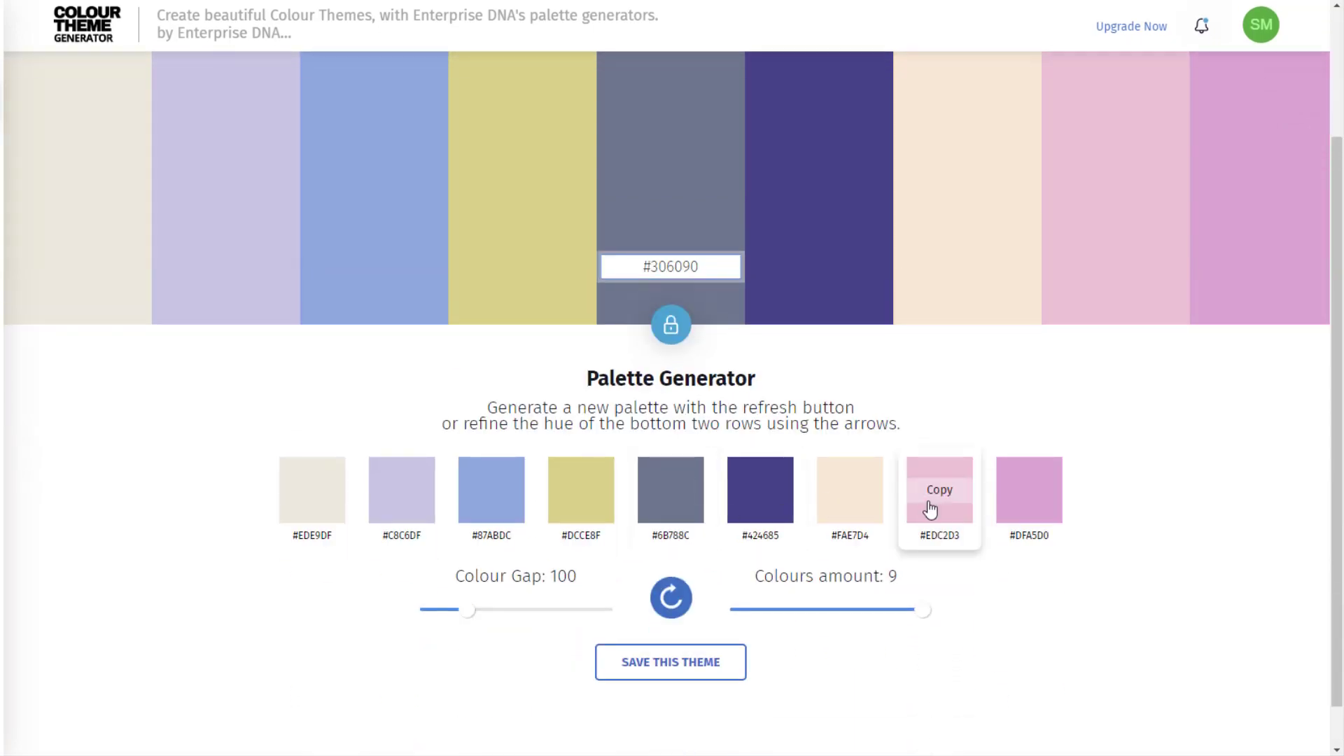
{"action": "scroll", "coordinate": [569, 336], "scroll_direction": "up", "scroll_amount": 2}
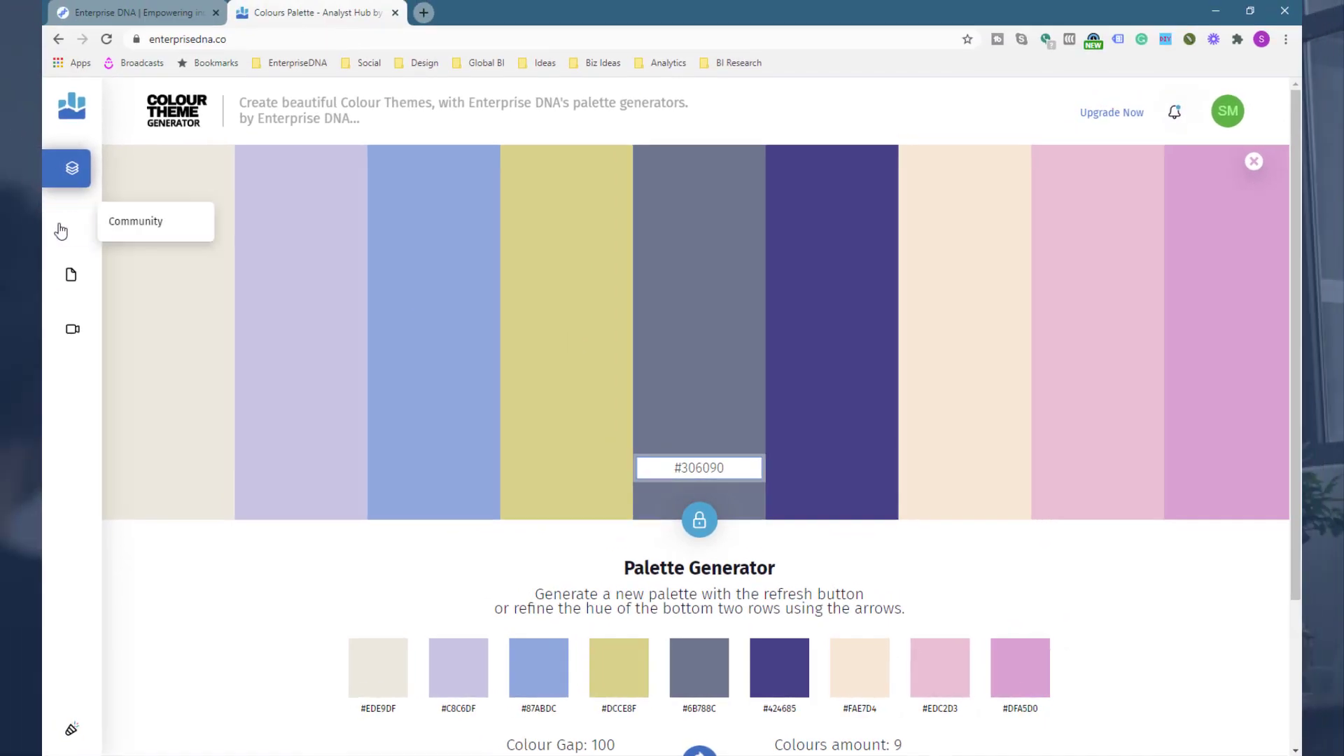
- Filter the community documents to Colour Theme and open the shared Sample 1 document
{"action": "left_click", "coordinate": [70, 225]}
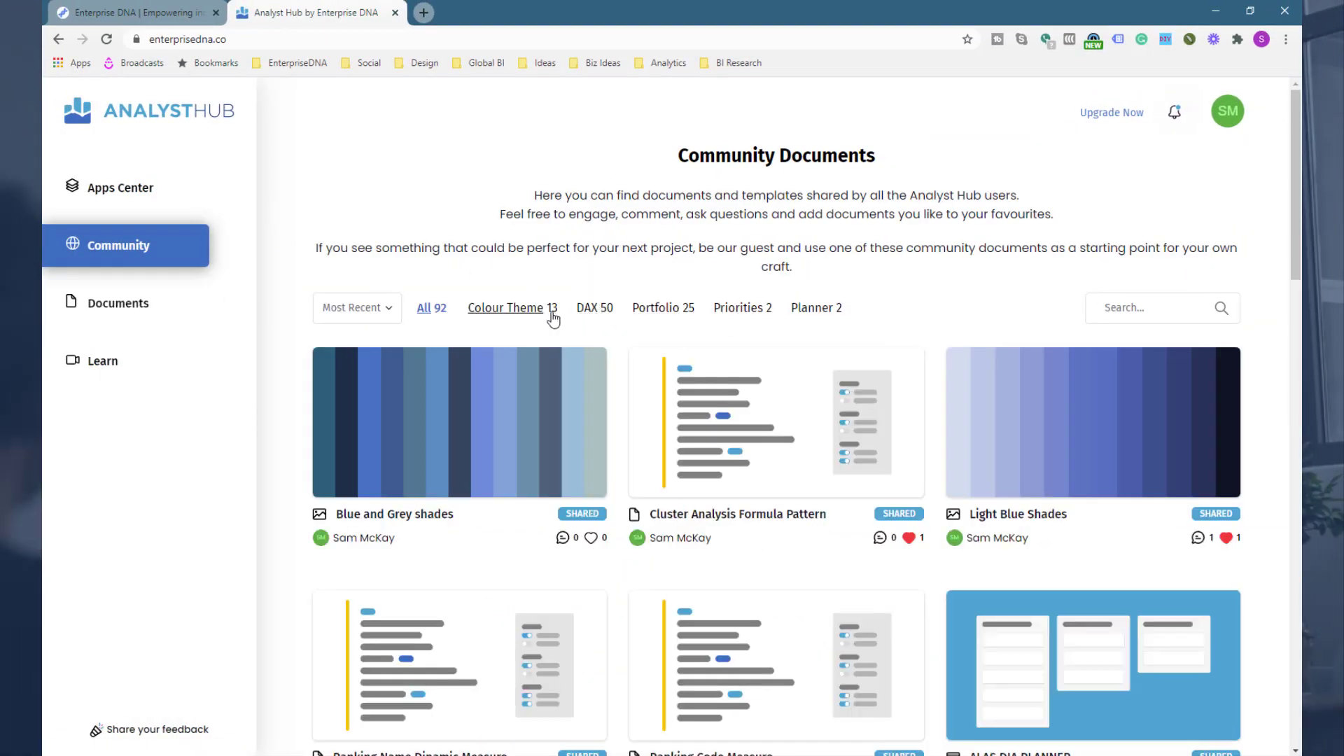
{"action": "left_click", "coordinate": [524, 312]}
{"action": "scroll", "coordinate": [471, 285], "scroll_direction": "down", "scroll_amount": 8}
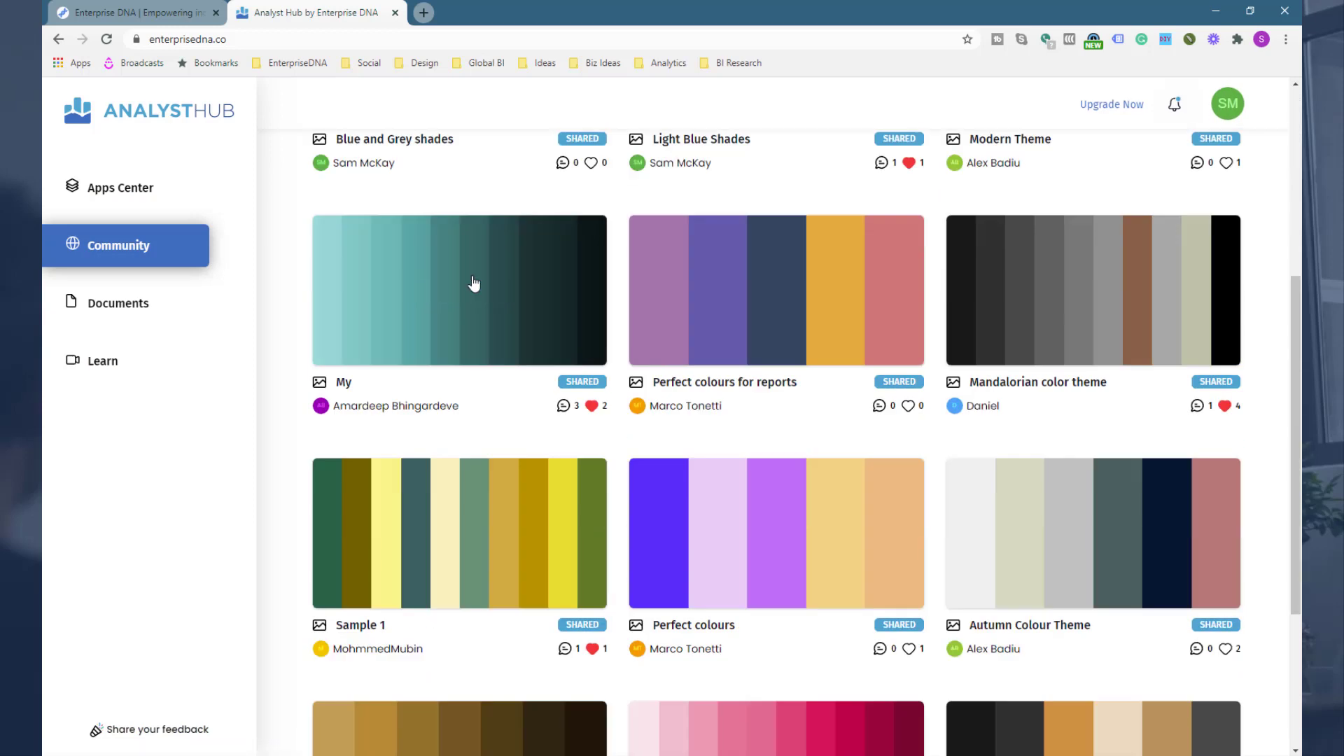
{"action": "mouse_move", "coordinate": [474, 283]}
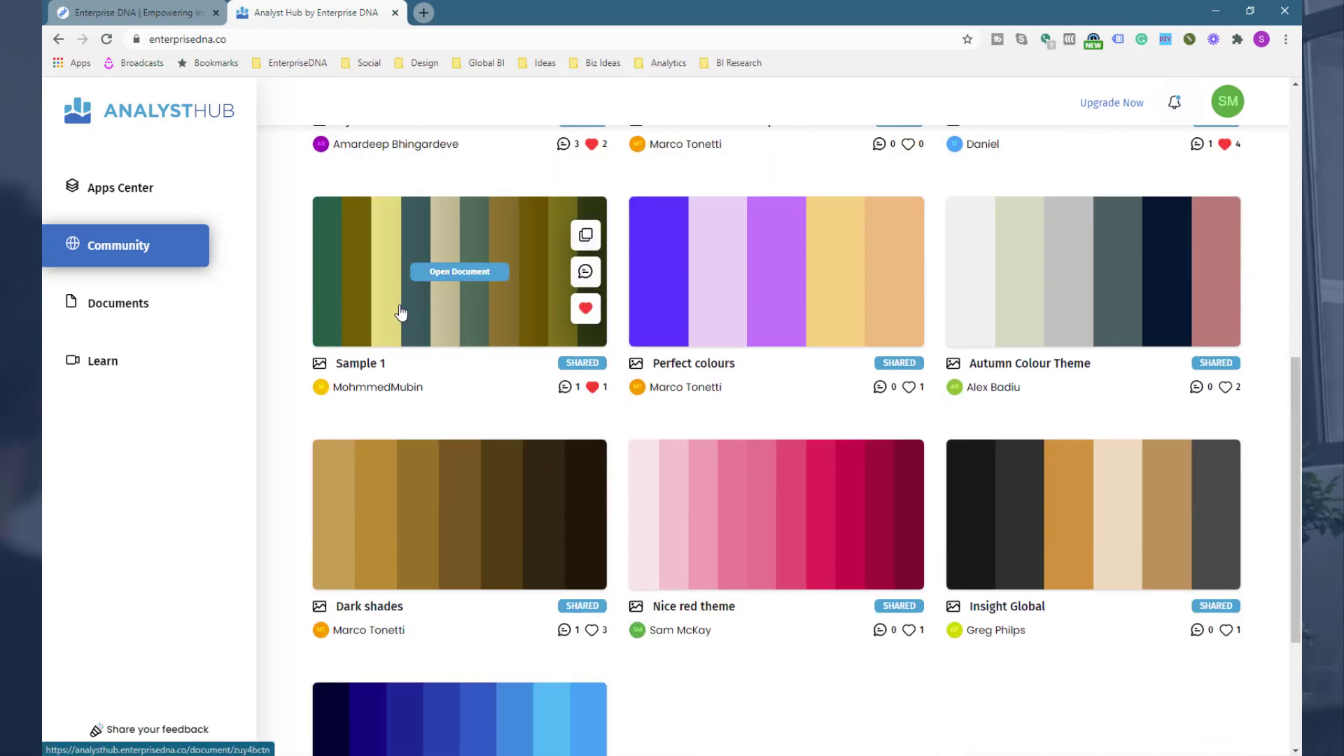
{"action": "left_click", "coordinate": [449, 283]}
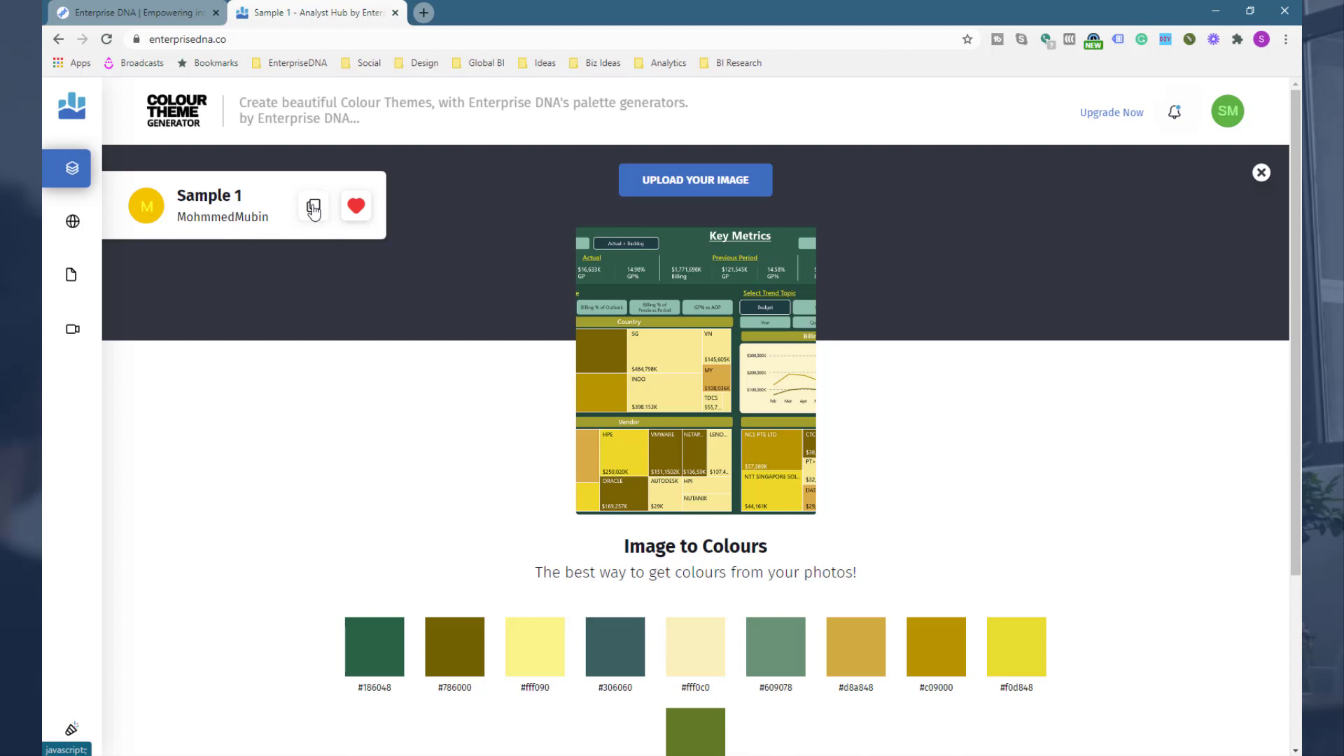
- Review the personal documents filtered to Colour Theme, and return to the Apps Center
{"action": "left_click", "coordinate": [71, 275]}
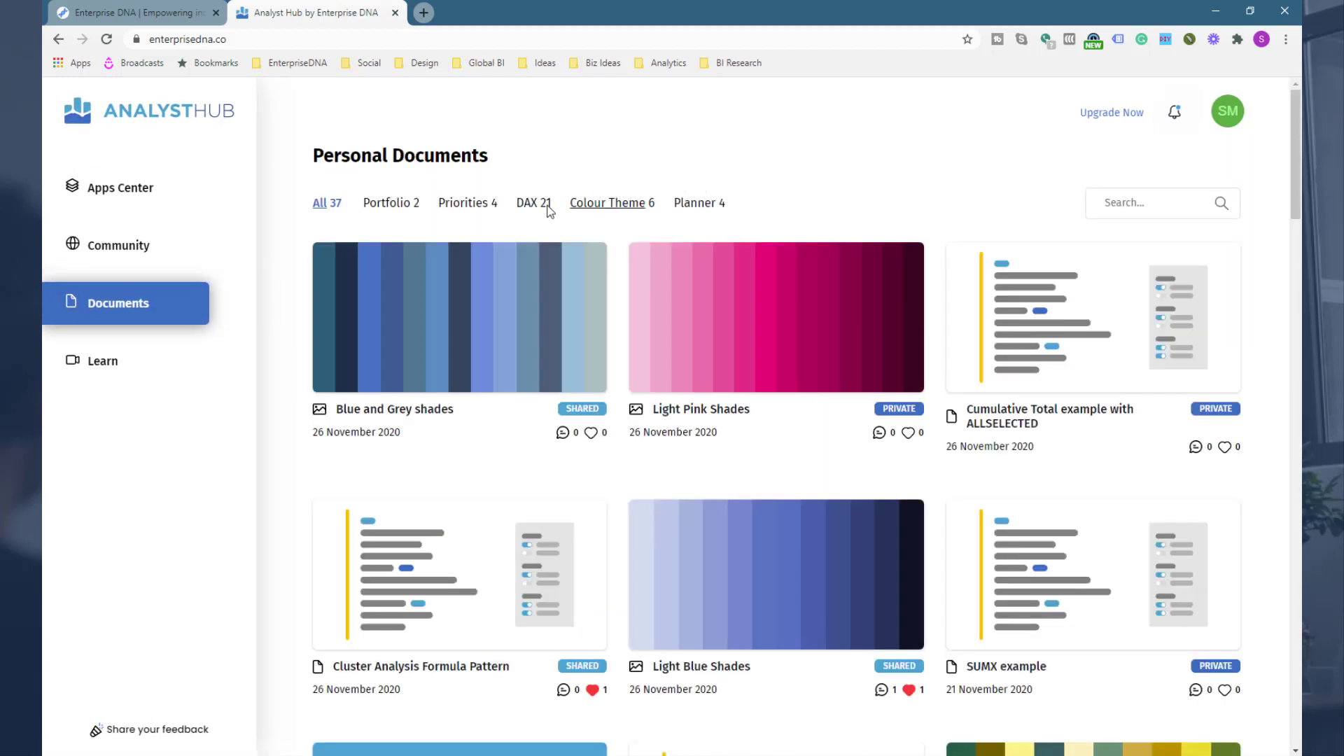
{"action": "left_click", "coordinate": [616, 210]}
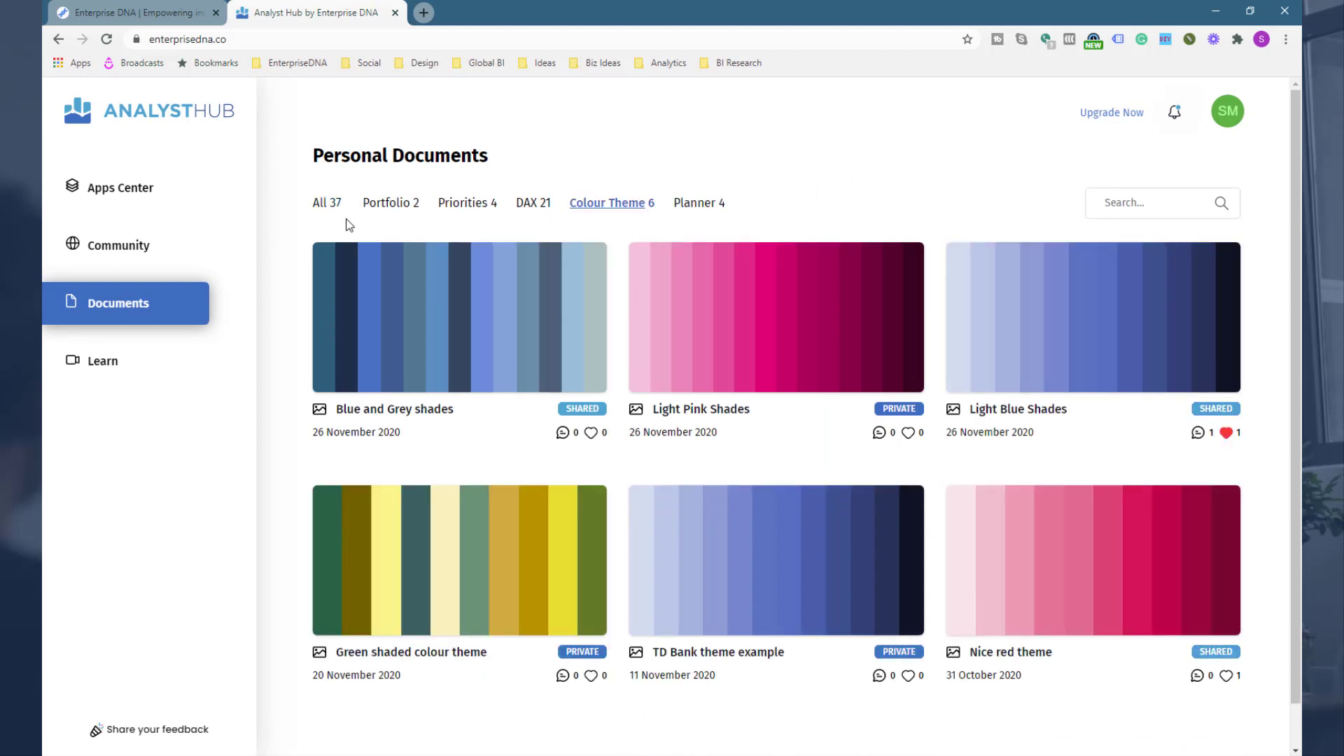
{"action": "left_click", "coordinate": [161, 204]}
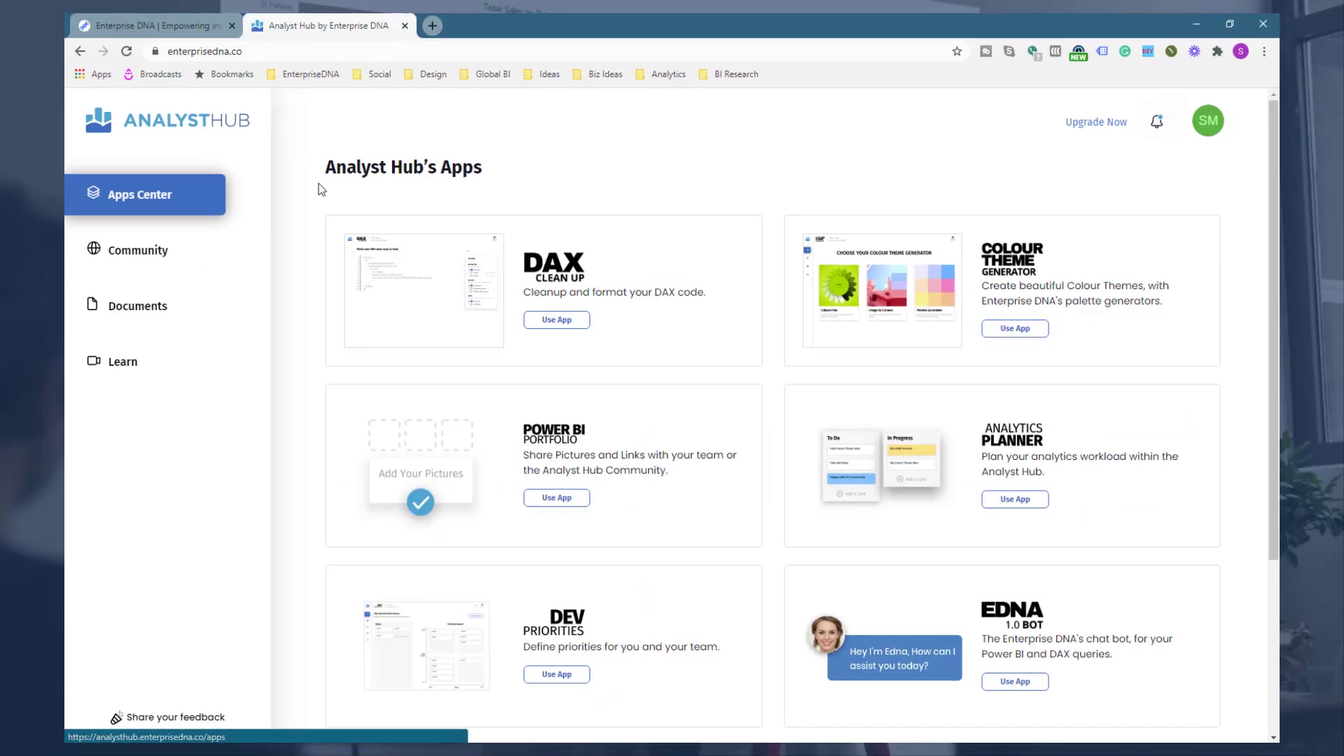